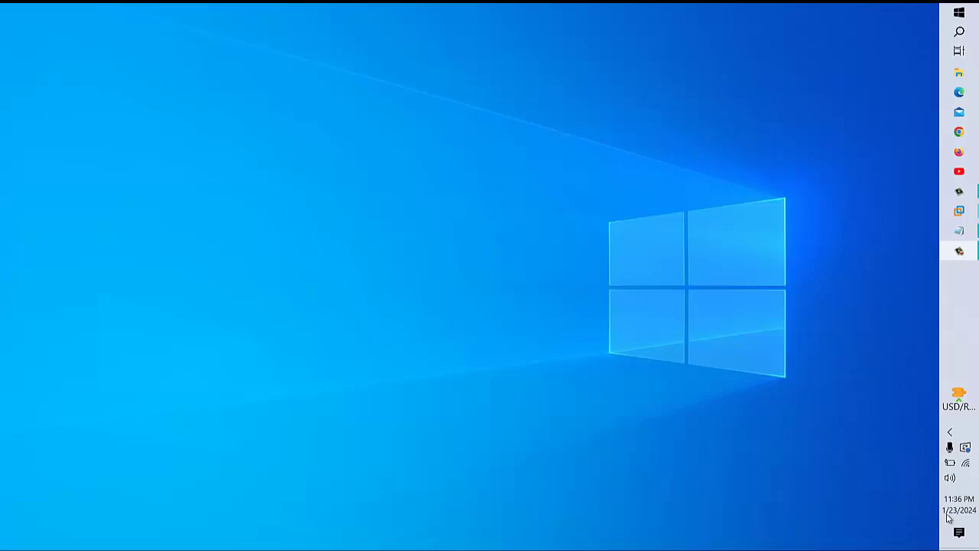
- Launch a blank, untitled Notepad document from the taskbar
left_click(964, 237)
- Replace 'ADDS' with the heading 'ACTIVE DIRECTORY DOMAIN CONTROLLER' and begin a second line
double_click(240, 15)
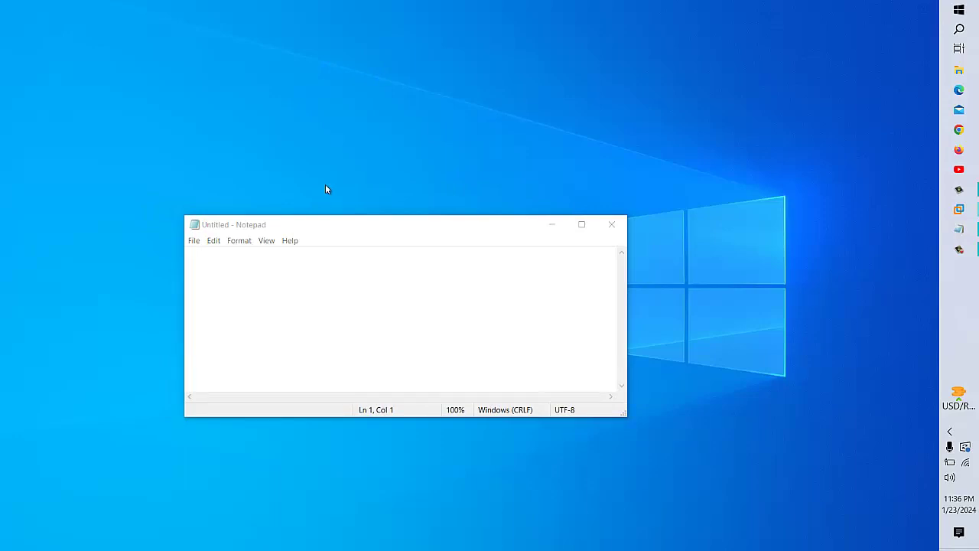
left_click(345, 334)
type("A")
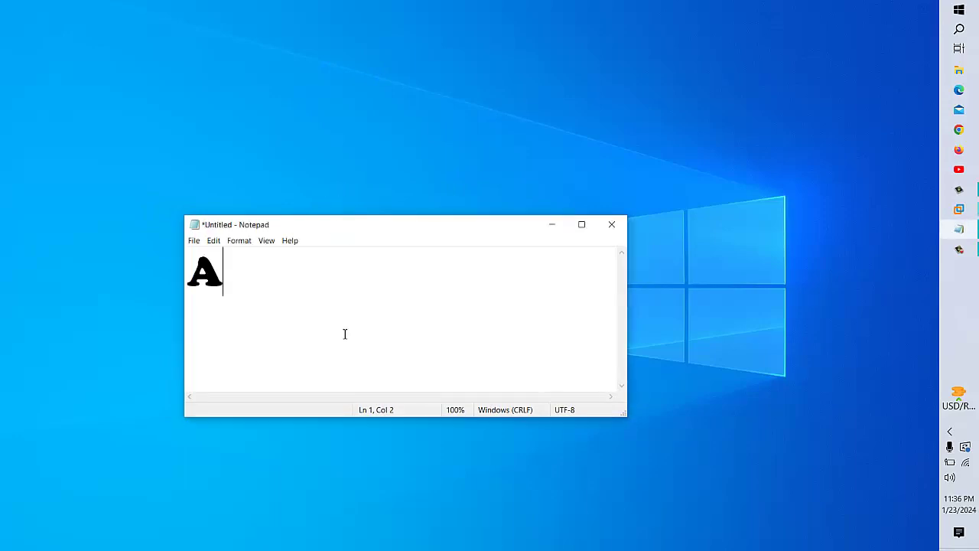
type("DDS")
left_click(582, 224)
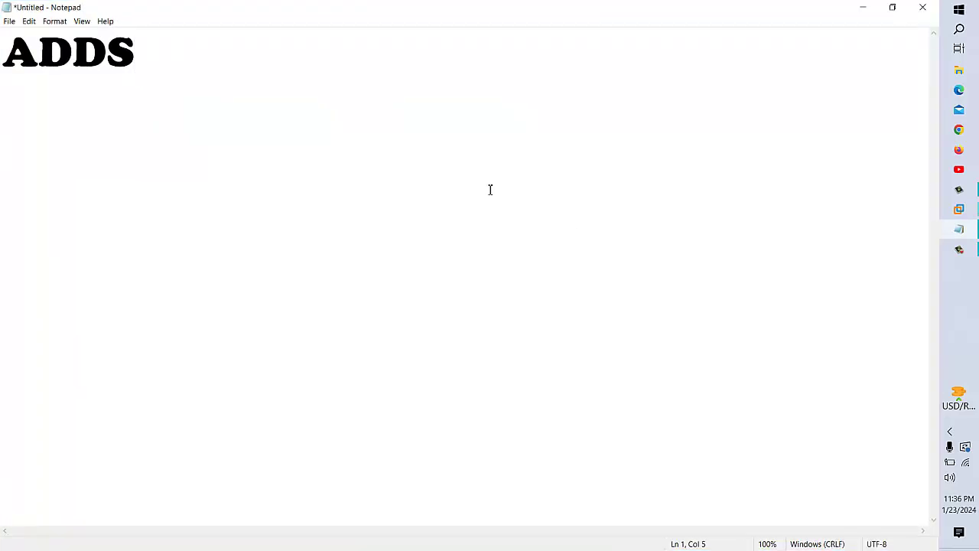
key("ctrl+a")
type("ACTI")
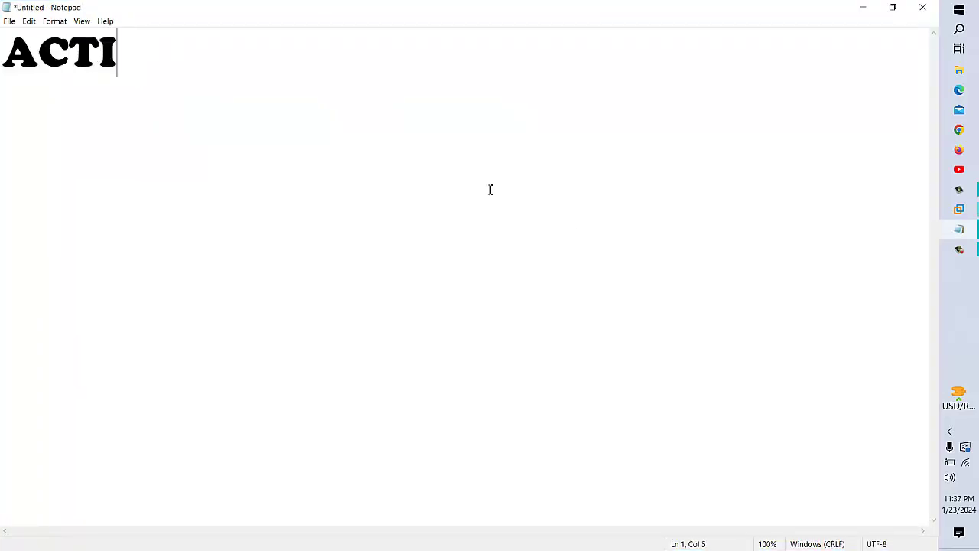
type("VE DIRECTORY")
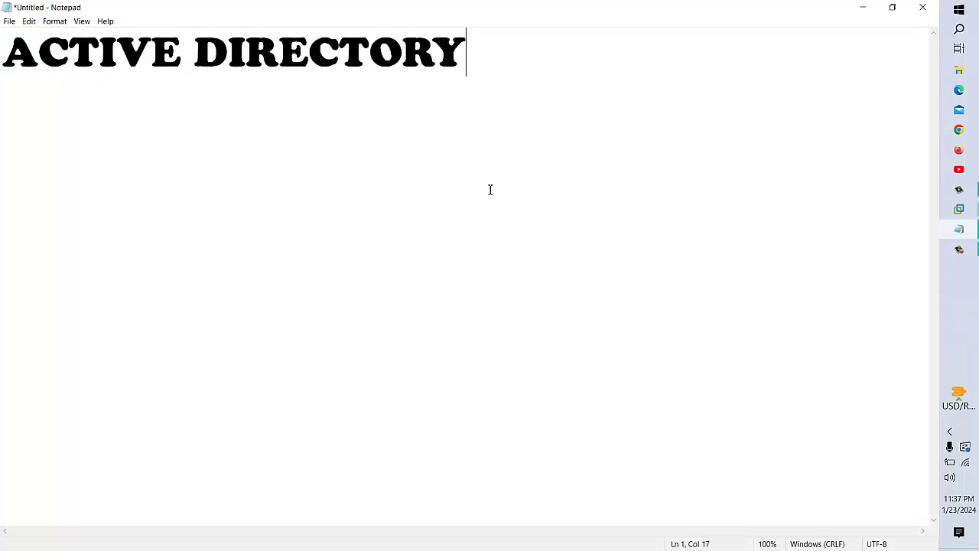
type(" DOMAIN CONTROLLER")
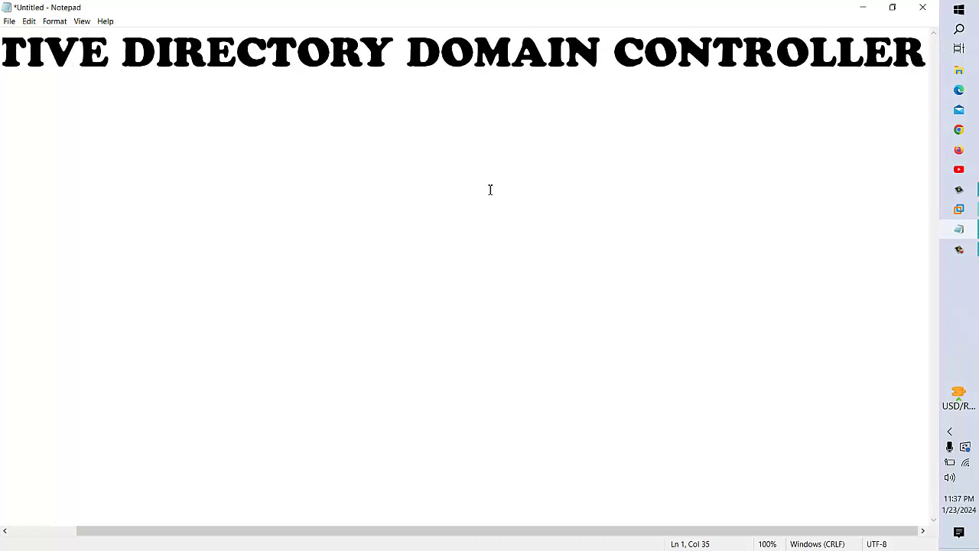
key("Return")
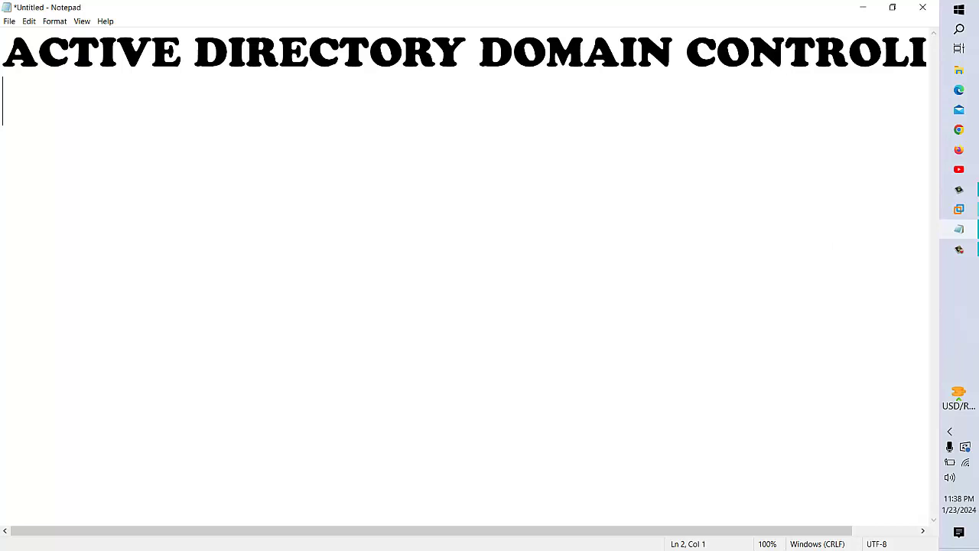
- Bring VMware Workstation to the front and switch to the SERVER 1 virtual machine
mouse_move(960, 221)
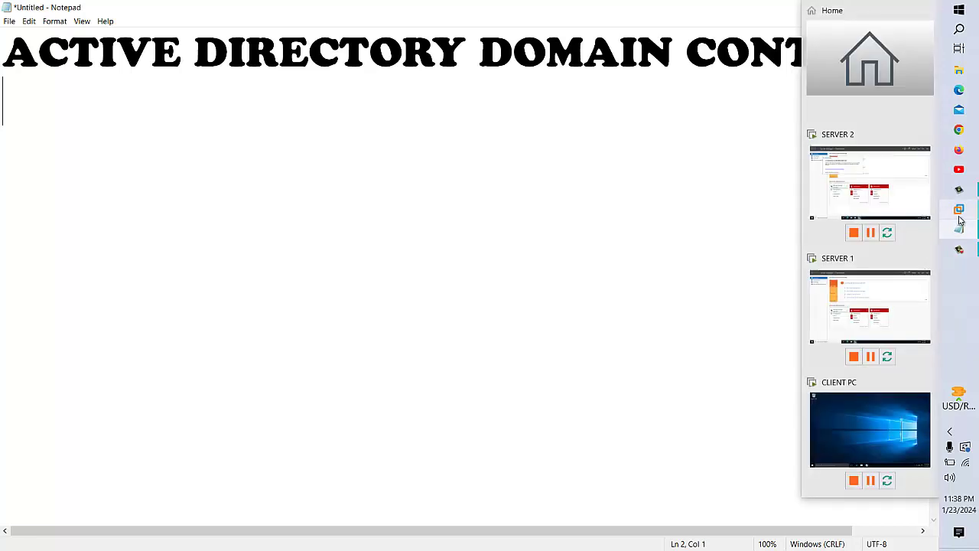
left_click(892, 205)
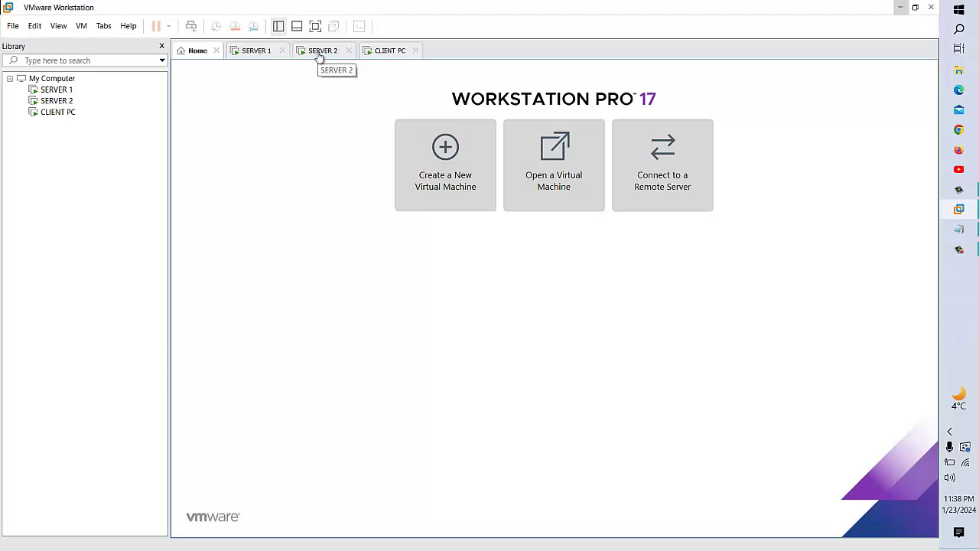
left_click(253, 52)
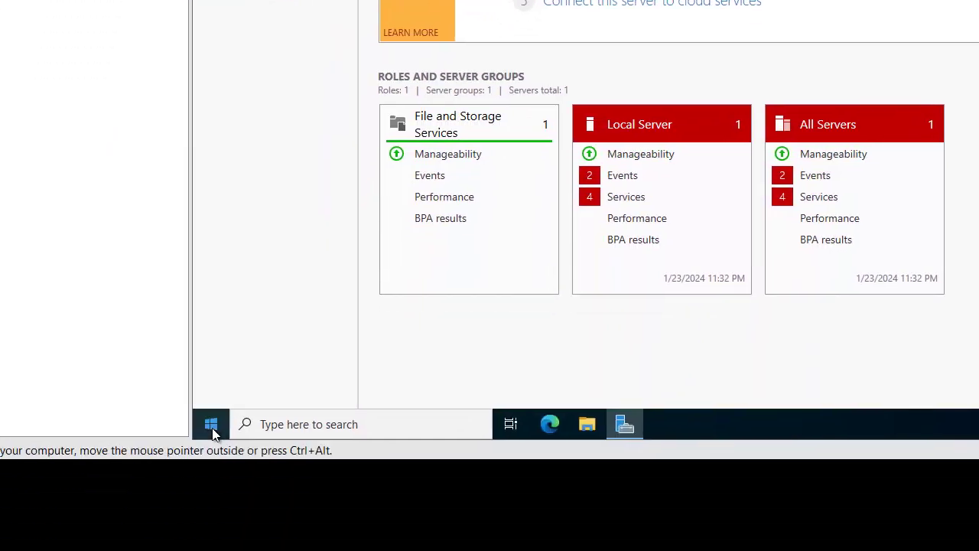
- Run ipconfig in Command Prompt and select the IPv4 address 192.168.52.129
left_click(211, 425)
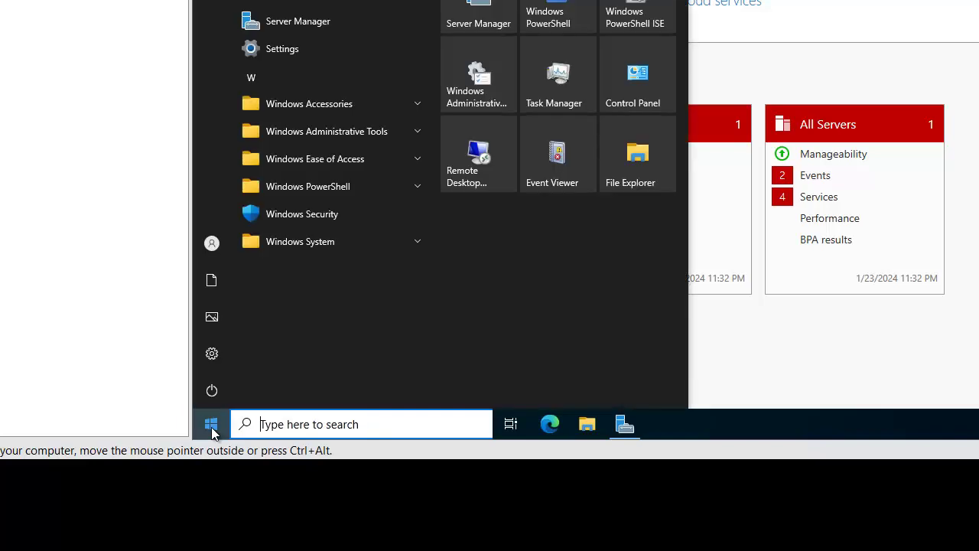
left_click(547, 16)
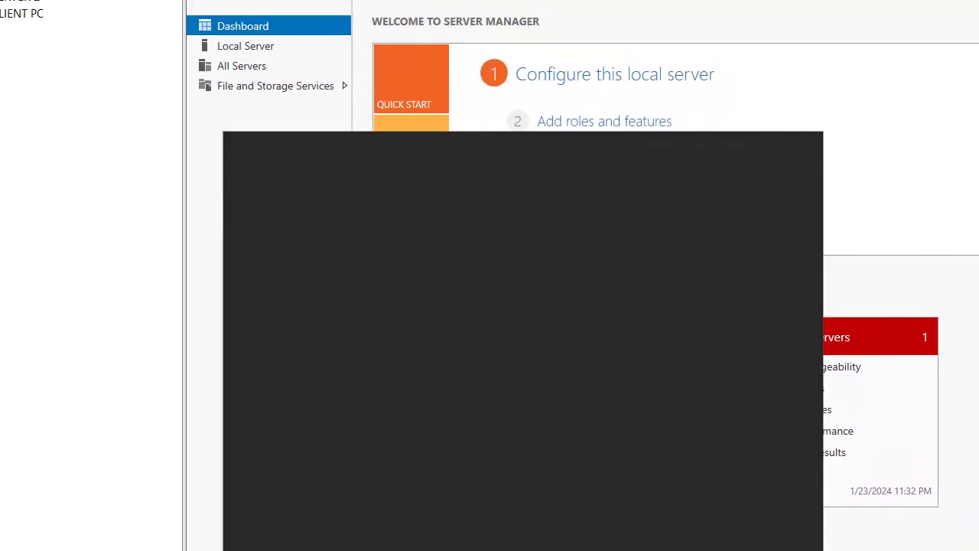
key("Return")
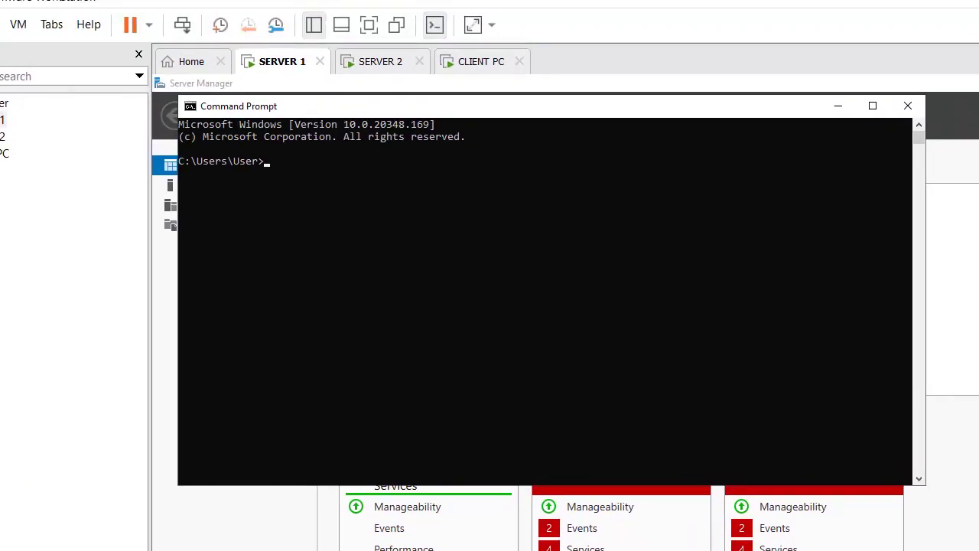
type("ipconfig")
key("Return")
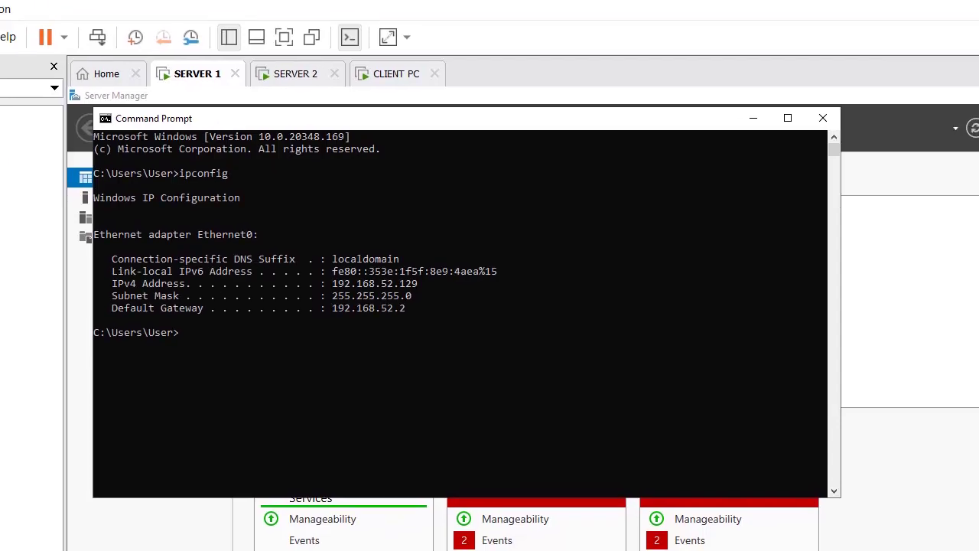
left_click_drag(317, 301, 264, 301)
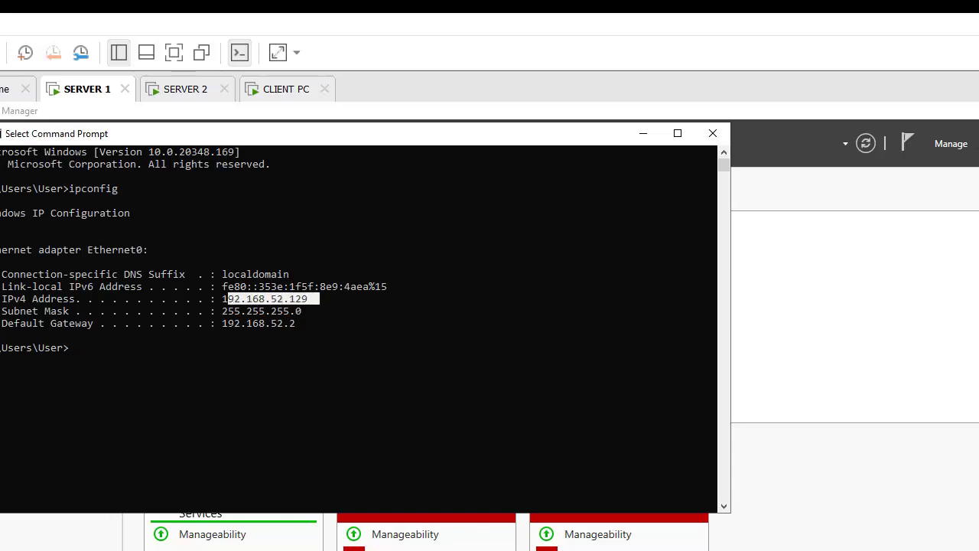
key("super")
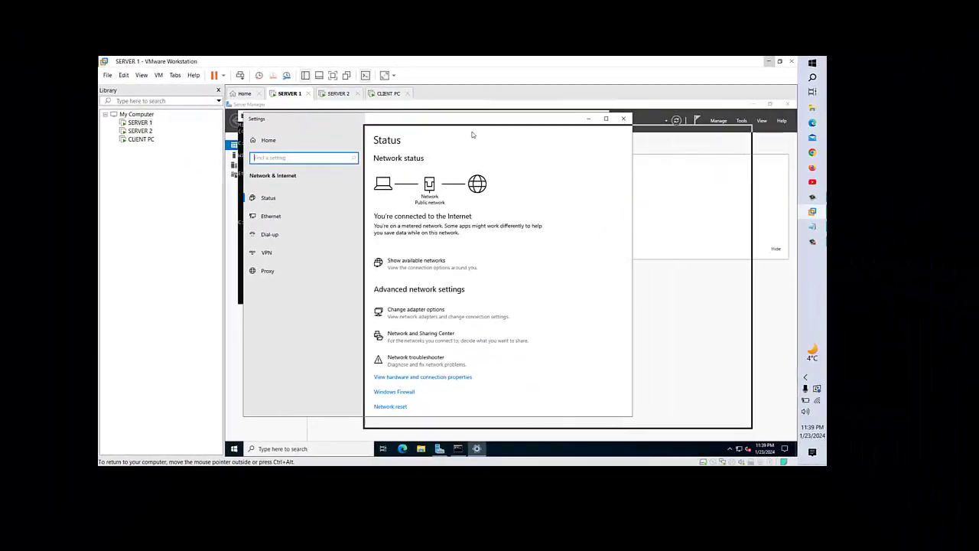
- Go from Ethernet settings through Network and Sharing Center to Ethernet0's TCP/IPv4 properties
left_click_drag(332, 125, 523, 131)
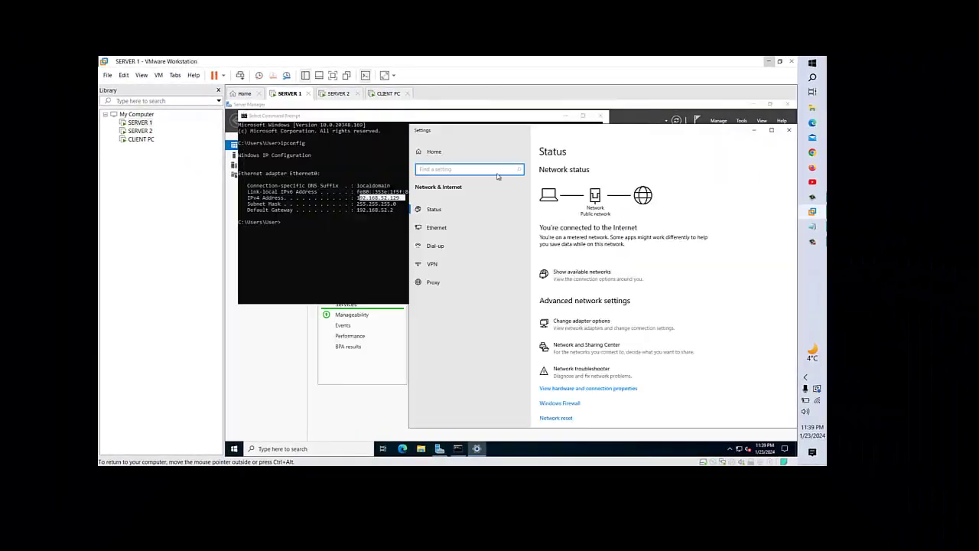
left_click(459, 254)
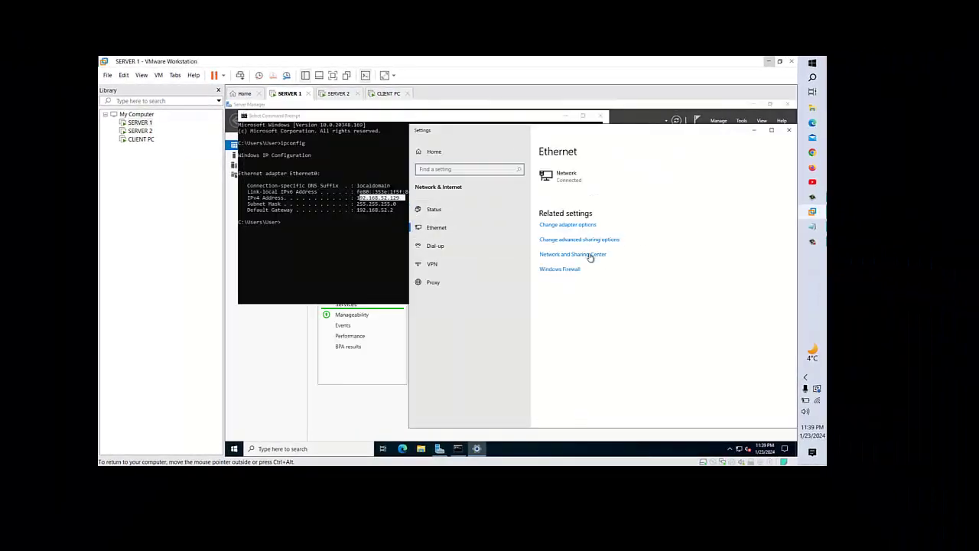
left_click(573, 254)
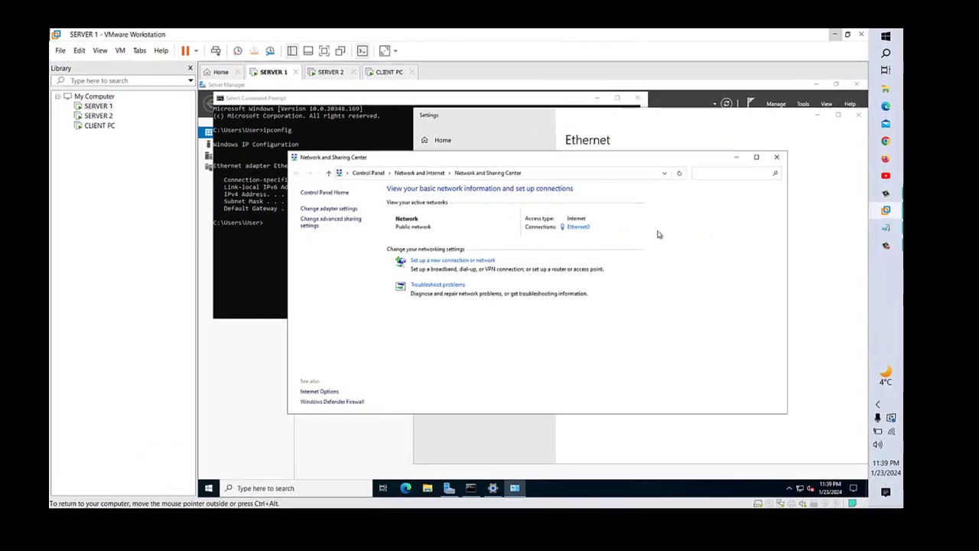
left_click(548, 226)
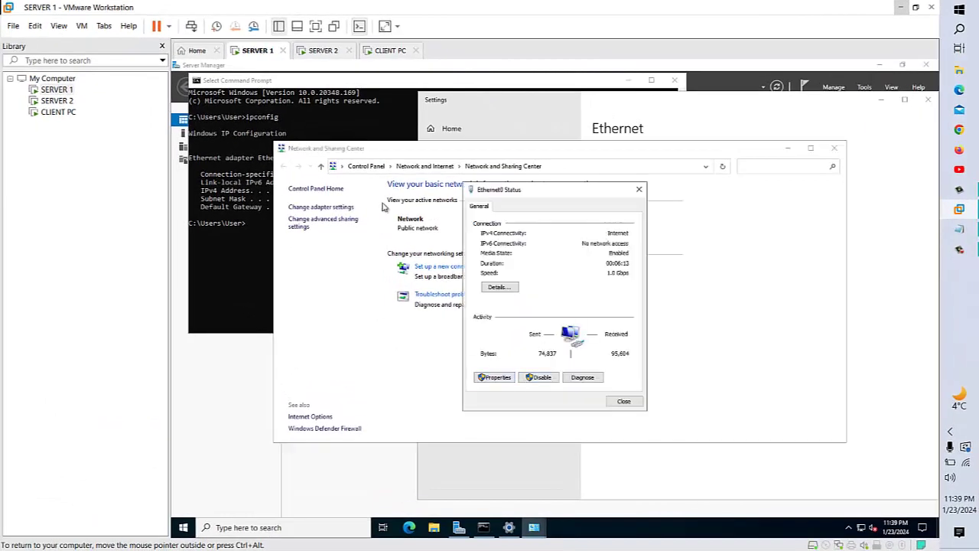
left_click(263, 254)
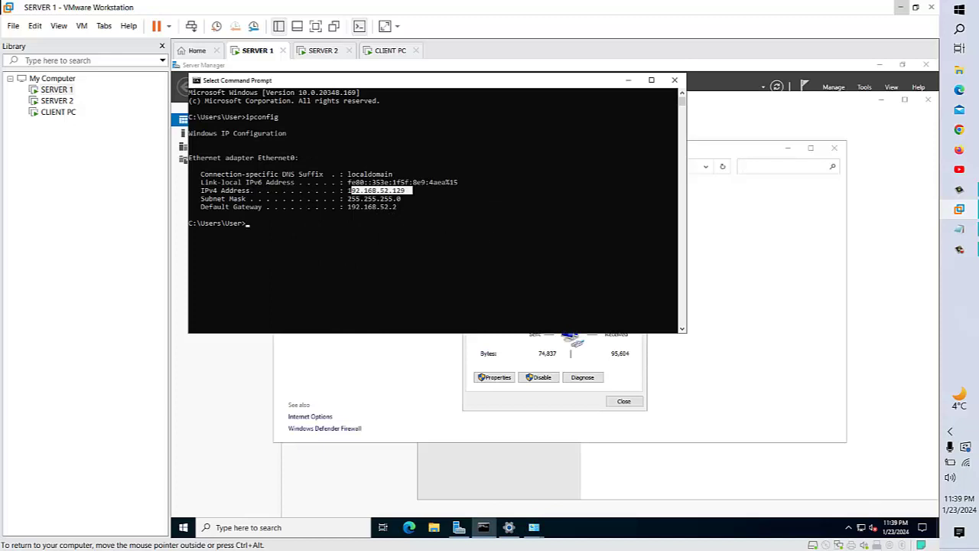
left_click(626, 365)
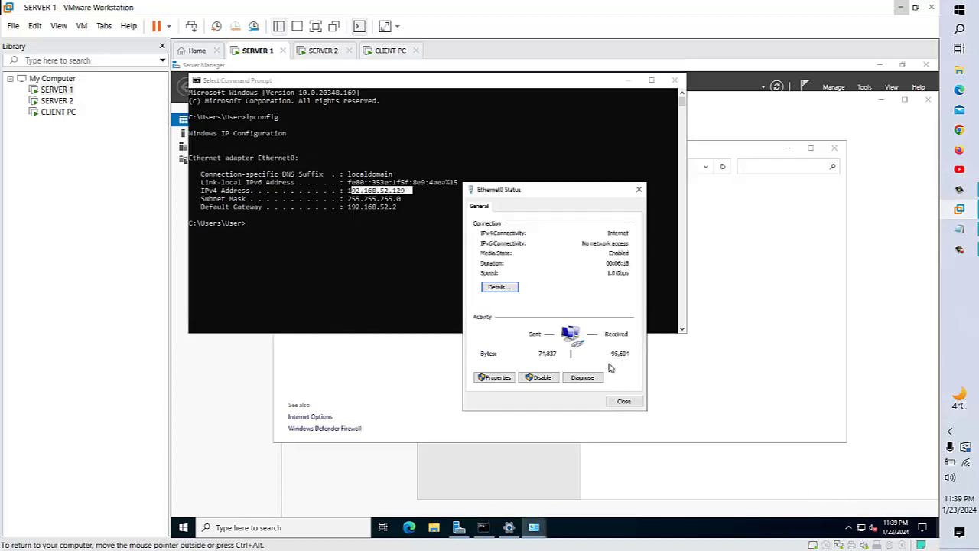
left_click(495, 377)
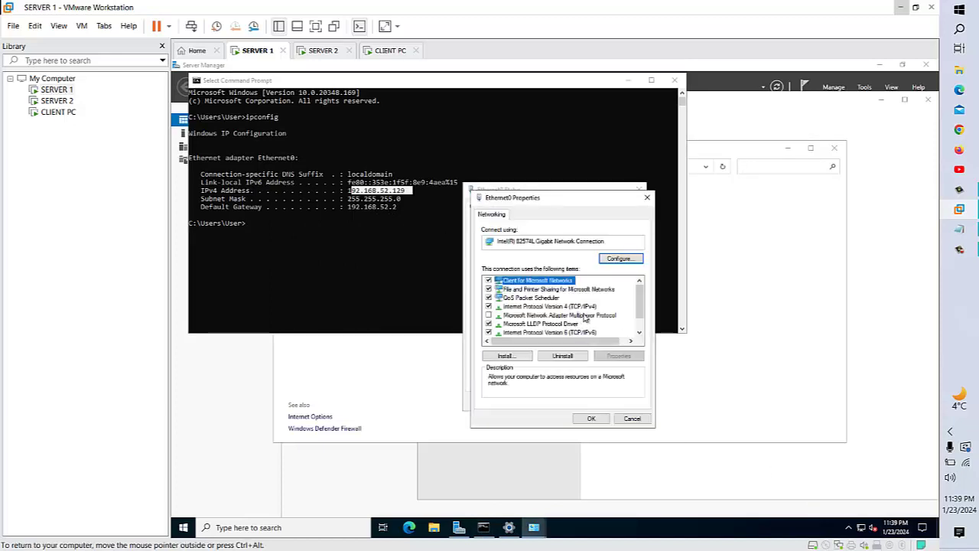
double_click(579, 307)
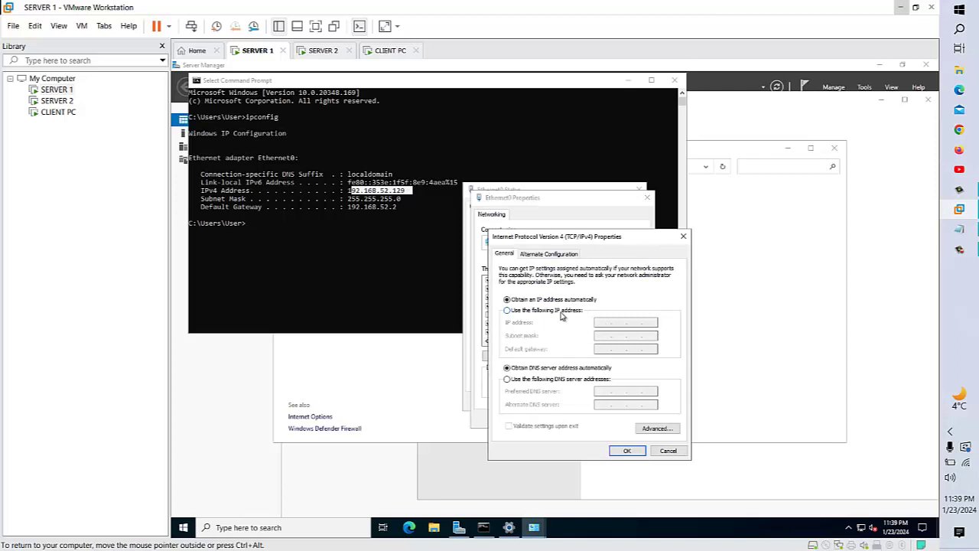
- Give Ethernet0 static IP 192.168.52.129, mask 255.255.255.0, gateway 192.168.52.2, and confirm
left_click(564, 310)
left_click(605, 326)
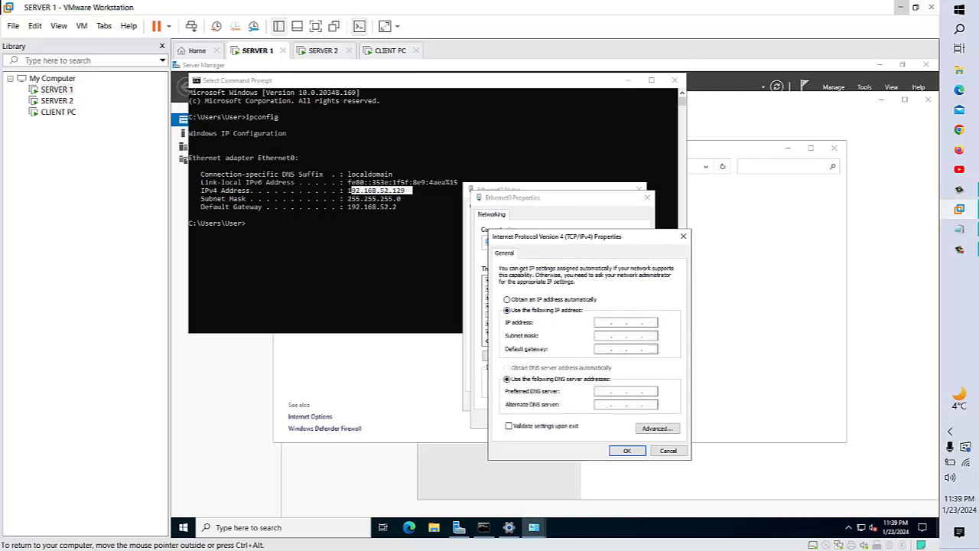
type("192 . 168 . 52 . 129")
left_click(602, 336)
left_click(608, 349)
type("192 . 168 . 52 . ")
type("2")
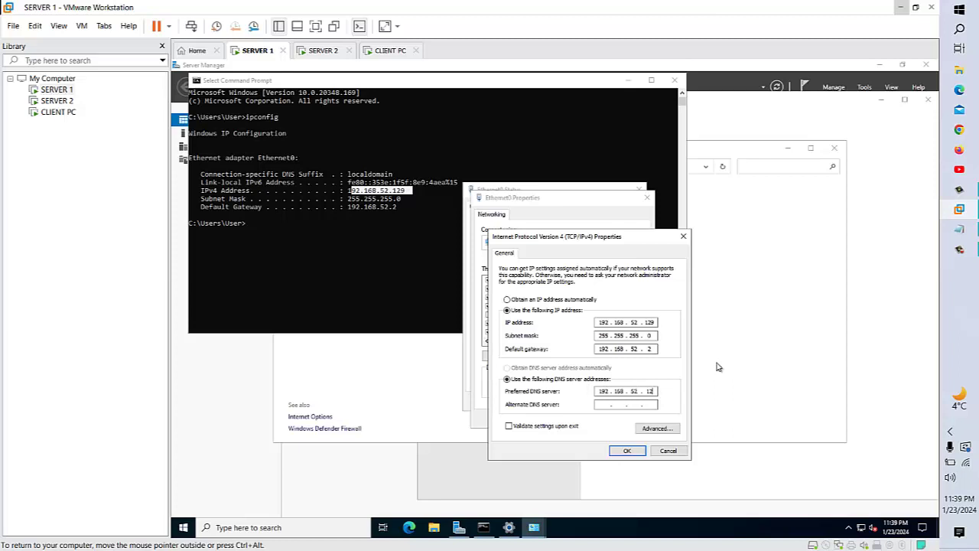
left_click(627, 451)
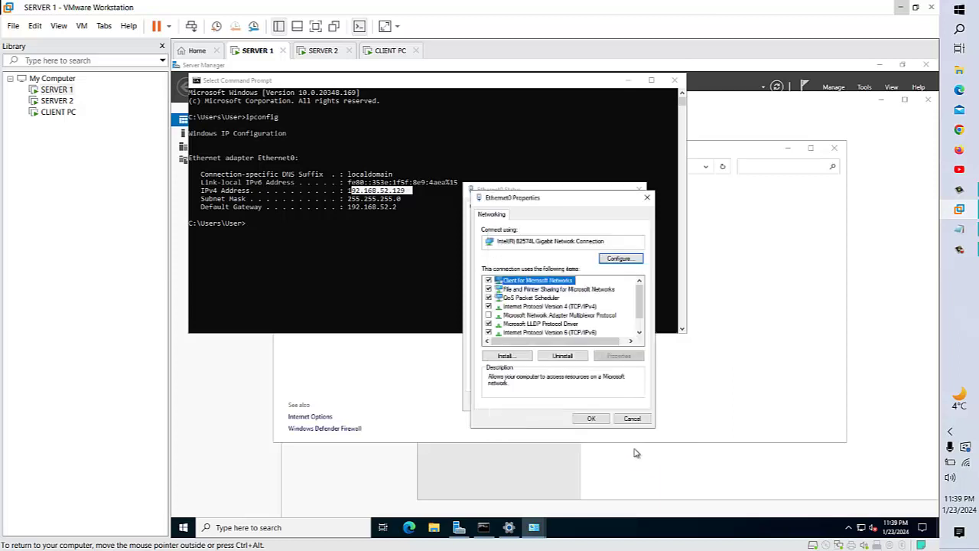
- Close the adapter dialogs and Command Prompt, then verify IPv4 192.168.52.129 in Ethernet0 details
left_click(593, 419)
left_click(623, 401)
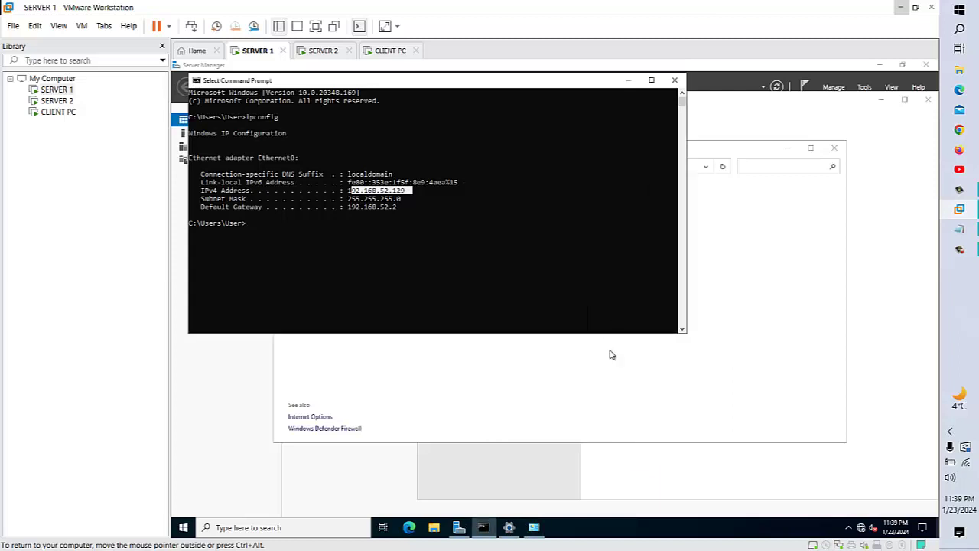
left_click(675, 80)
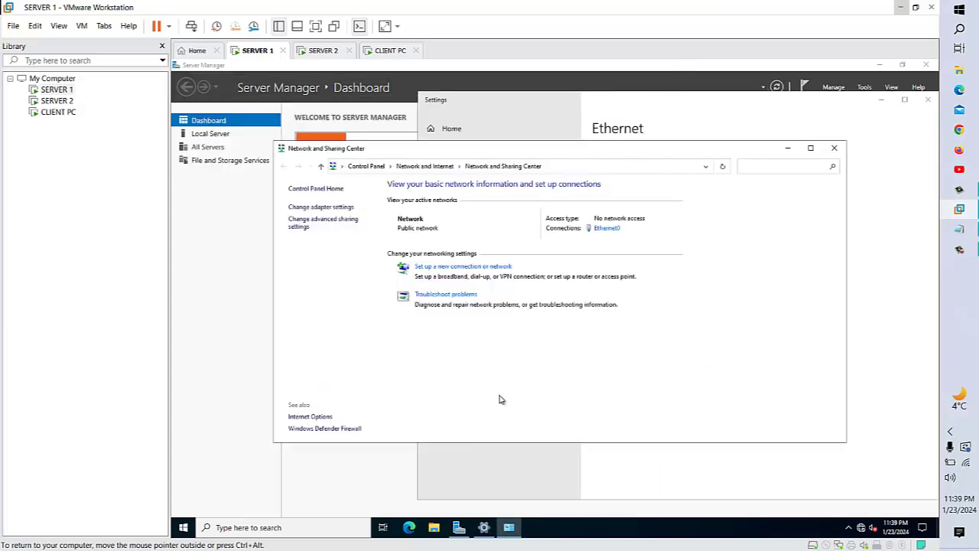
left_click(615, 229)
left_click(507, 288)
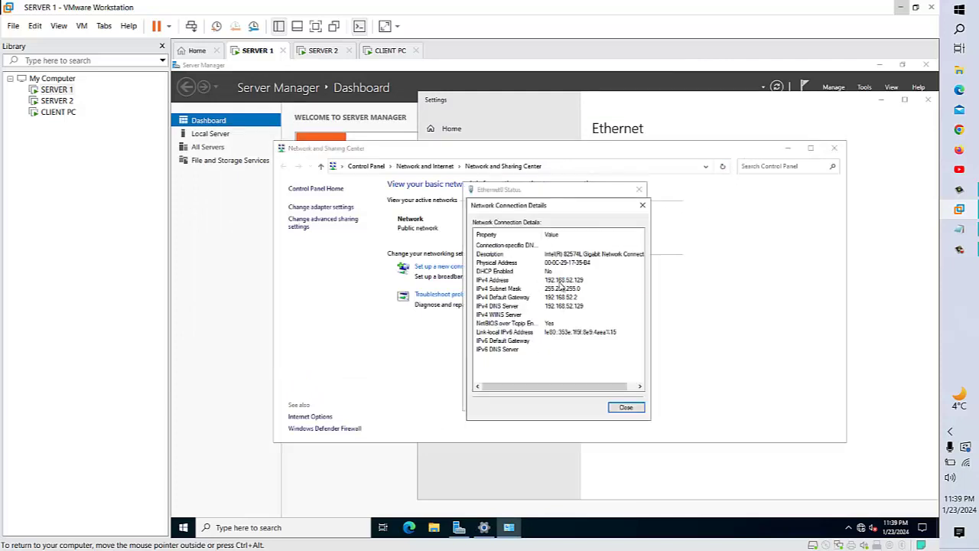
left_click(566, 285)
- Close all network windows, check the Local Server page, and return to the Dashboard
left_click(643, 205)
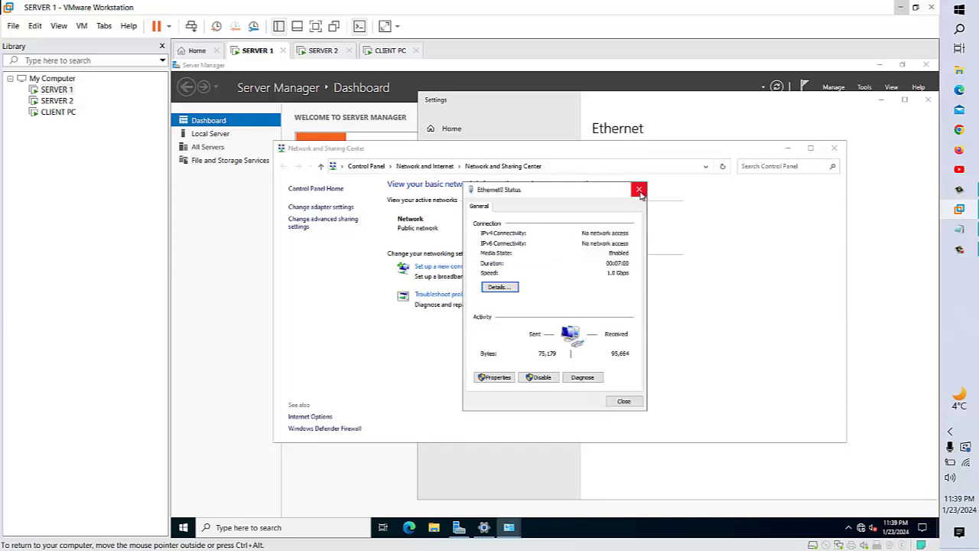
left_click(639, 191)
left_click(834, 147)
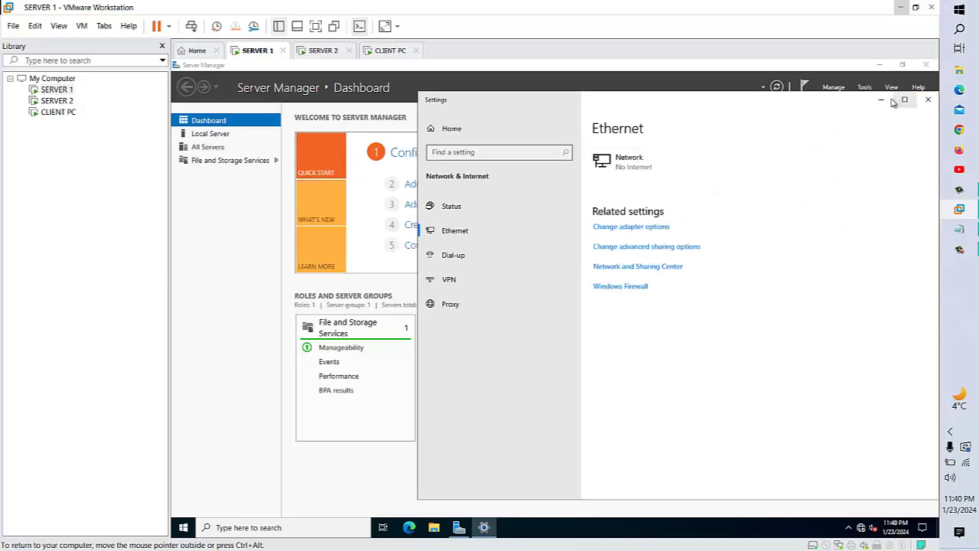
left_click(926, 102)
left_click(210, 134)
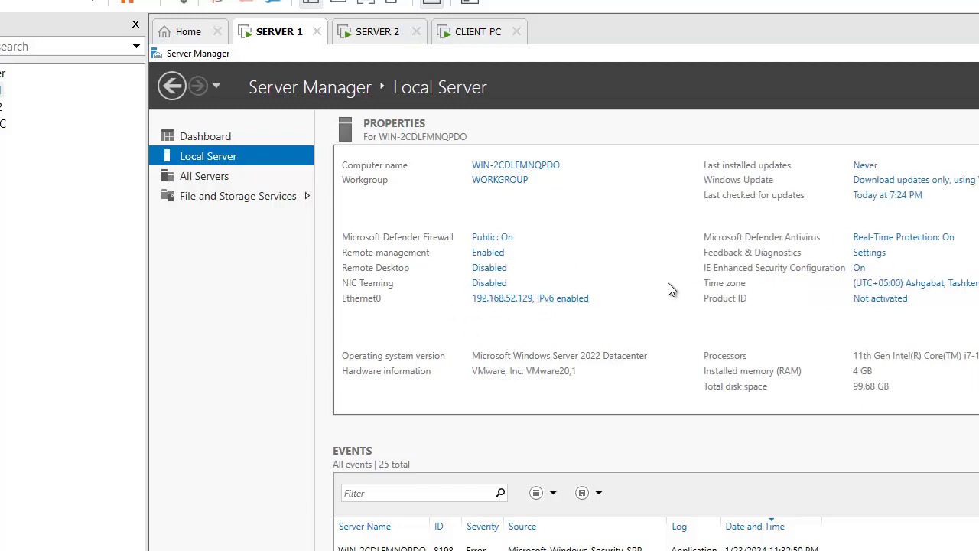
left_click(213, 139)
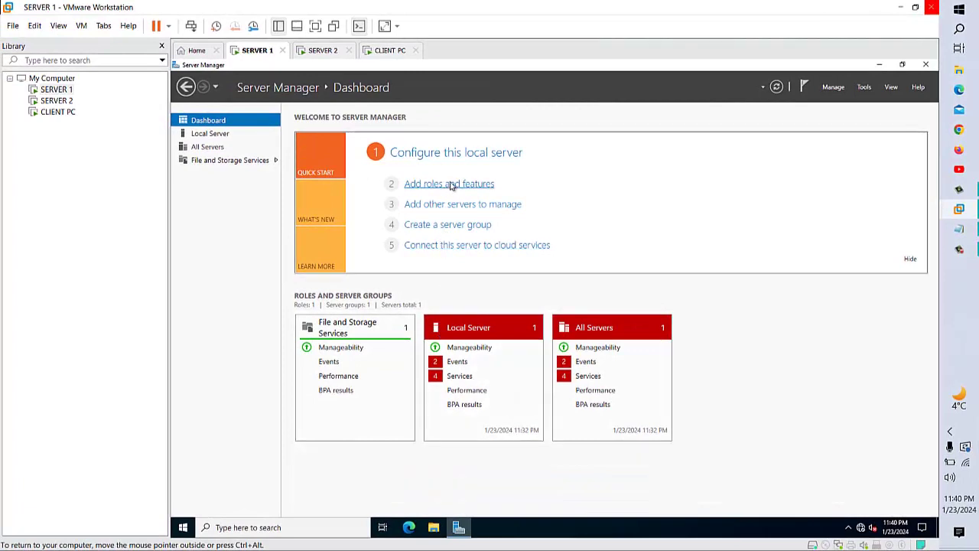
- Run the Add Roles and Features wizard with role-based installation on this server
left_click(451, 191)
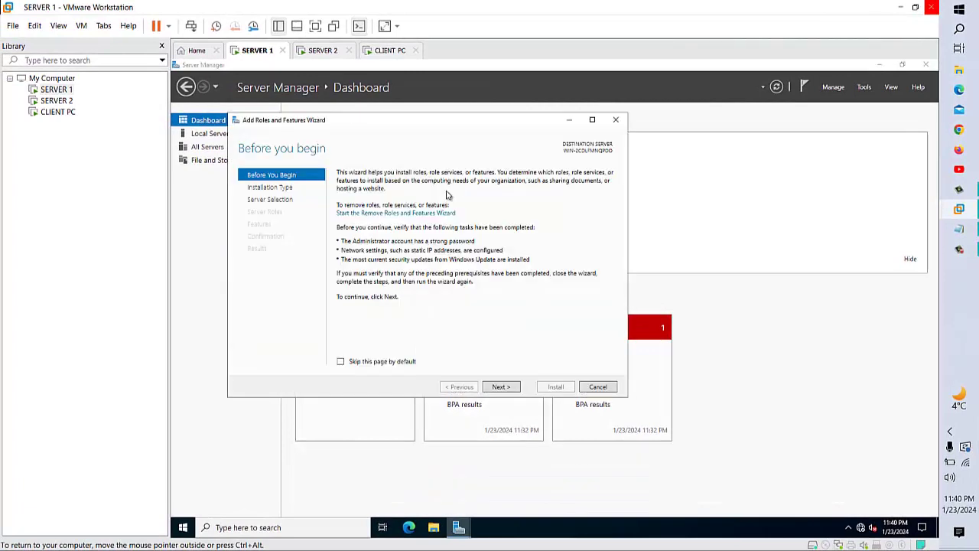
left_click(501, 387)
left_click(501, 387)
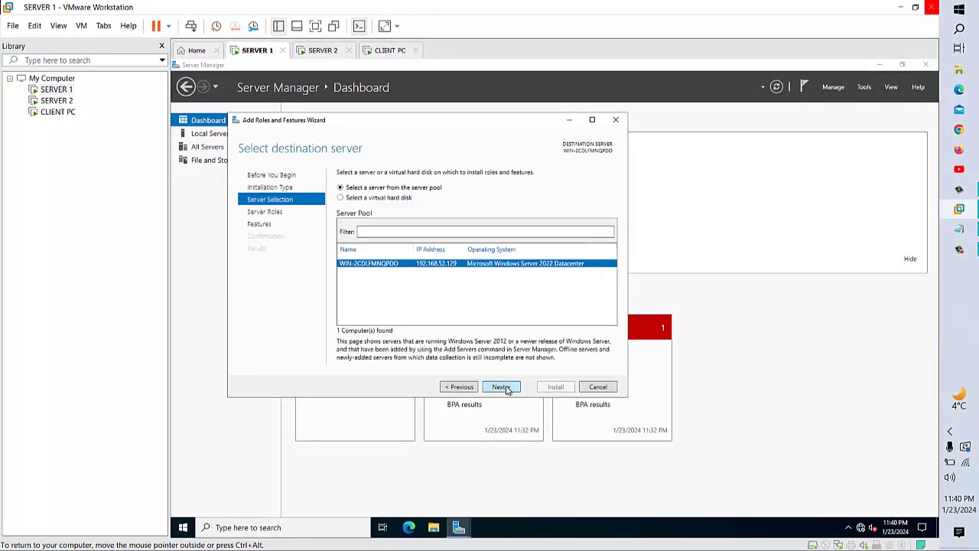
left_click(501, 387)
left_click(461, 387)
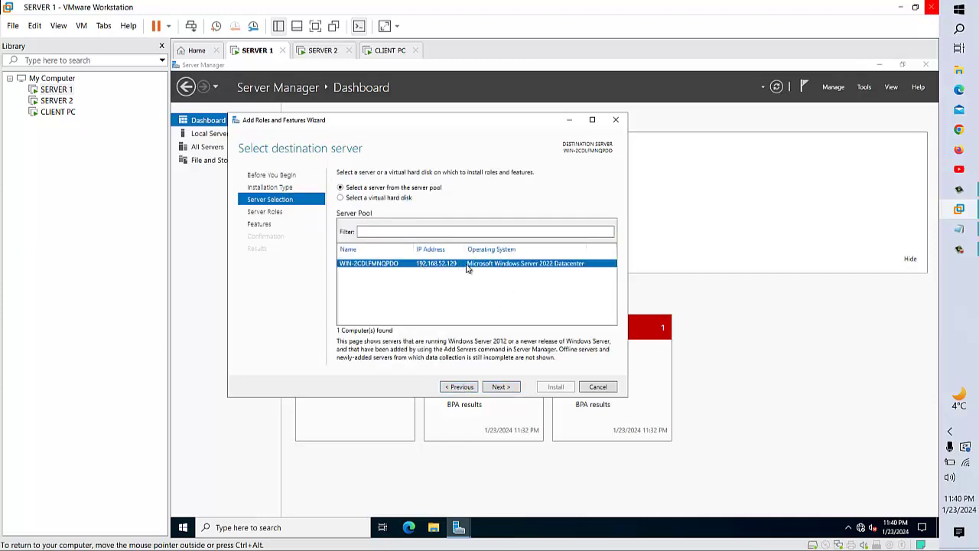
left_click(511, 389)
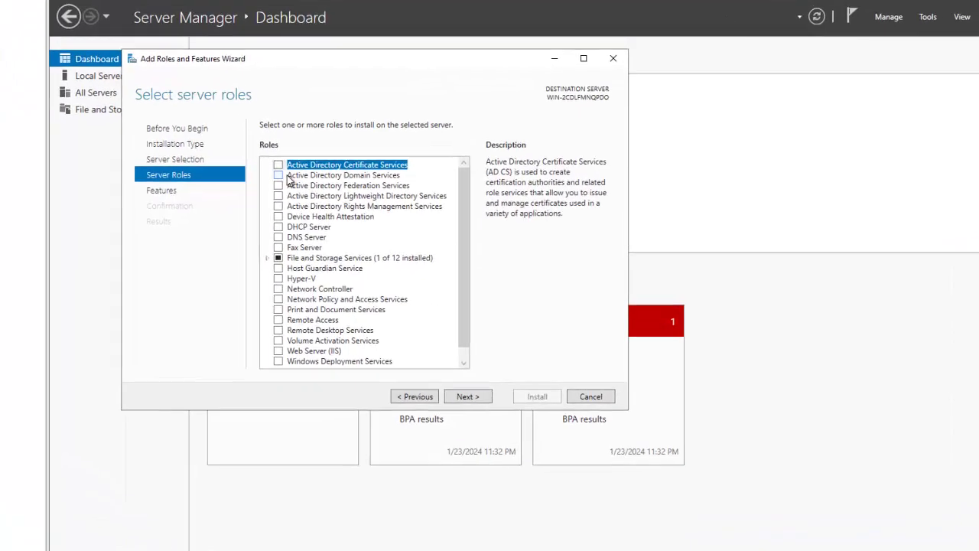
- Select Active Directory Domain Services with its required features and install it
left_click(278, 176)
left_click(434, 340)
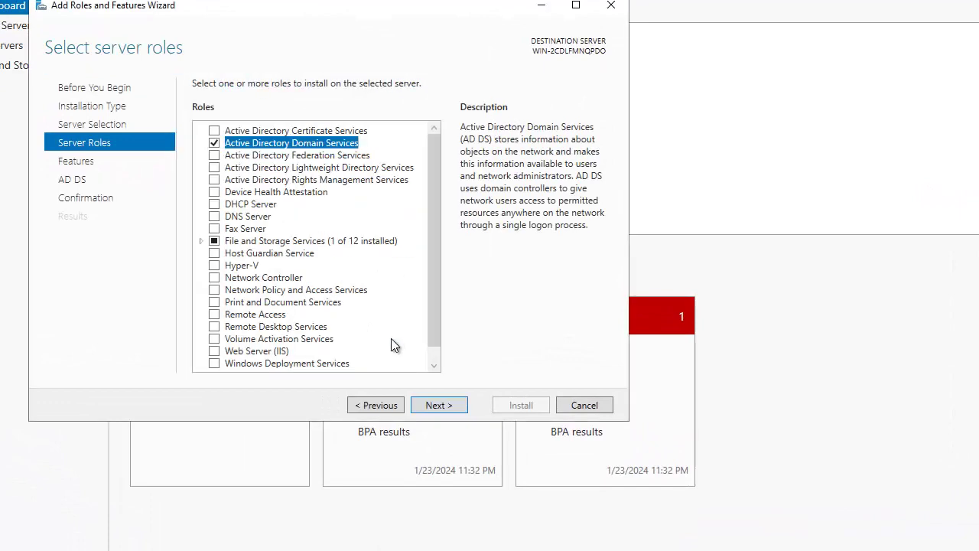
left_click(440, 407)
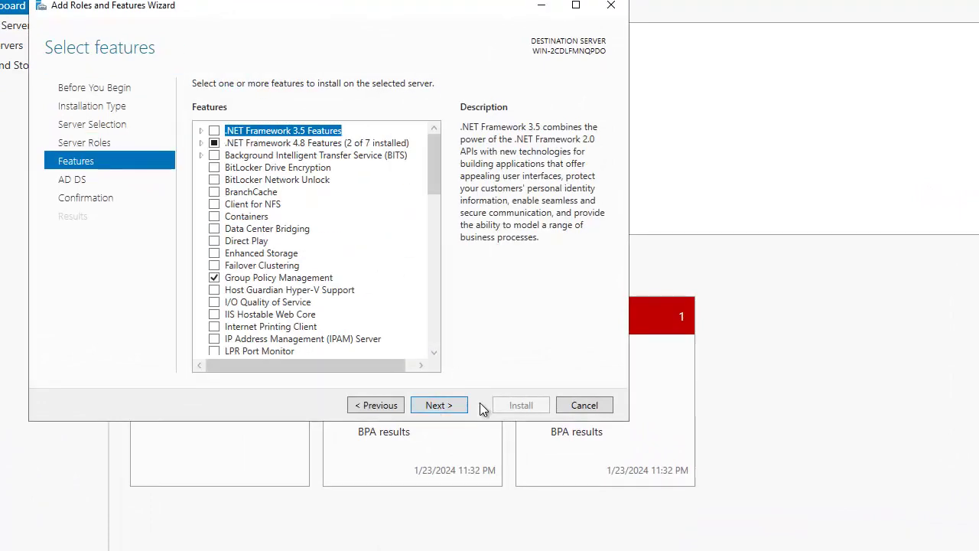
left_click(434, 405)
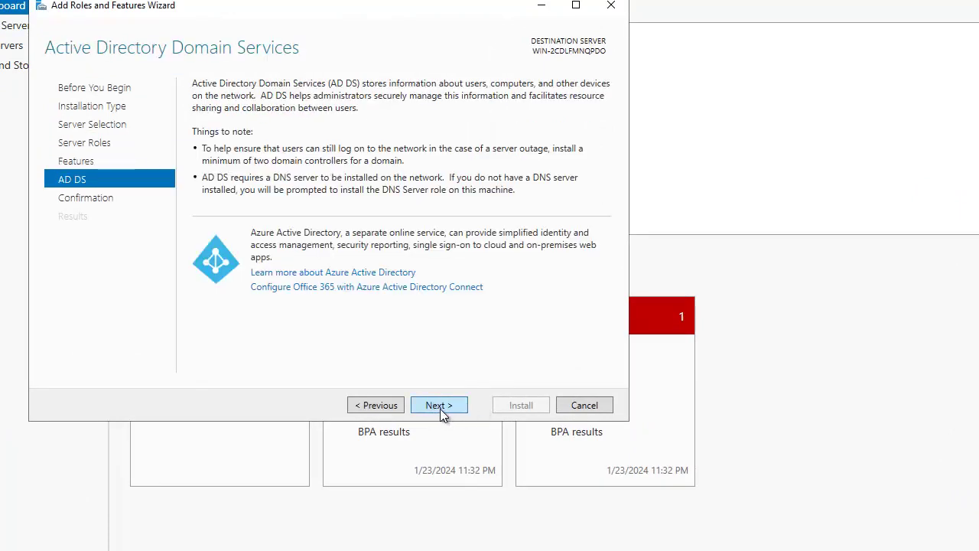
left_click(440, 407)
left_click(514, 407)
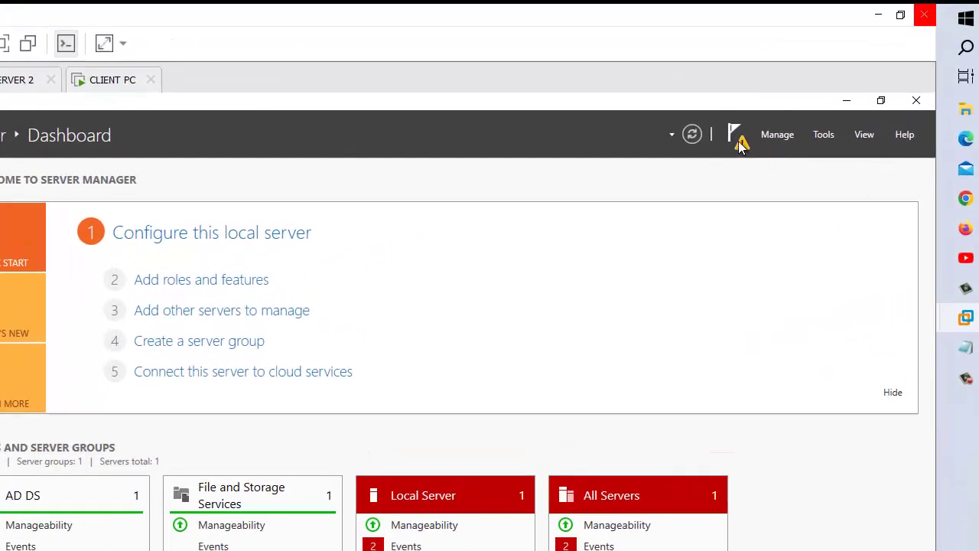
- Promote the server to a domain controller for a new forest with root domain imran.com
left_click(739, 147)
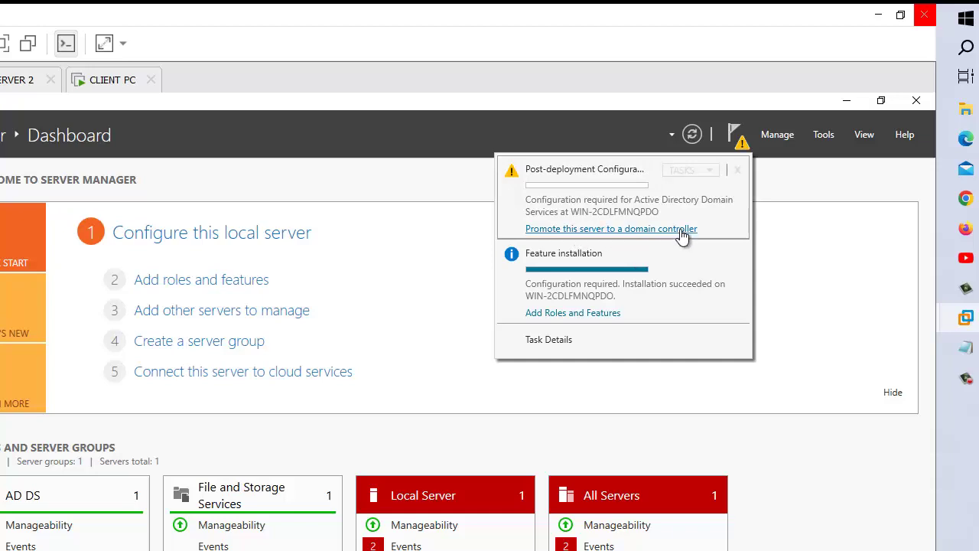
left_click(682, 229)
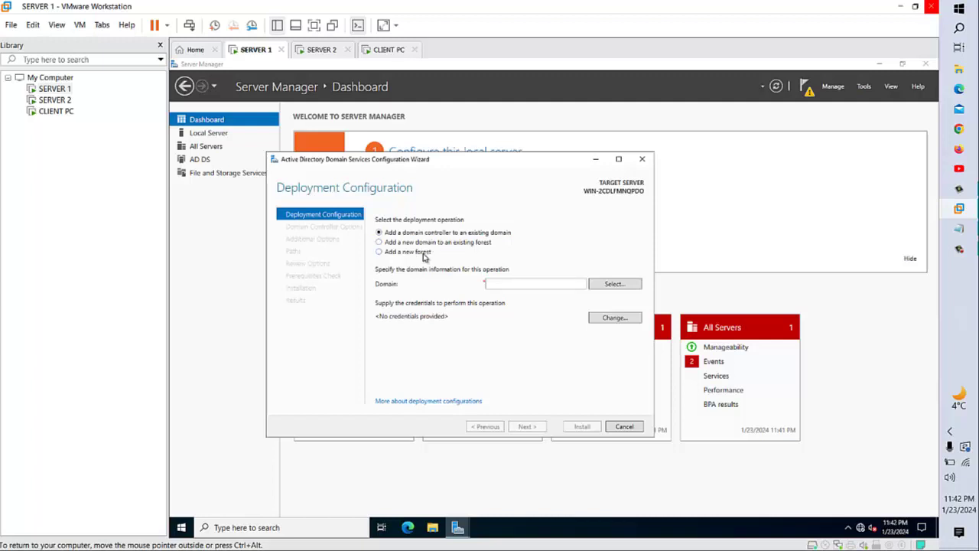
left_click(424, 256)
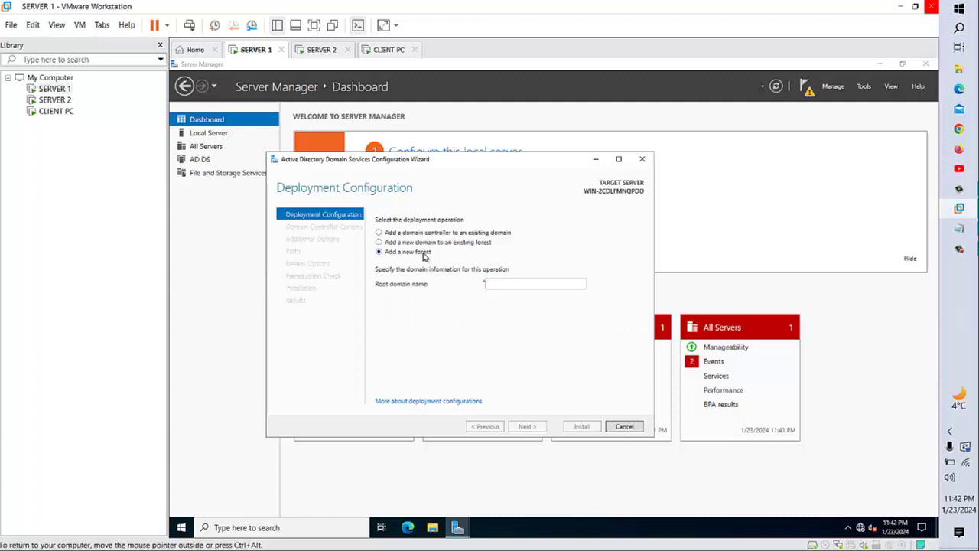
left_click(500, 284)
type("imran.com")
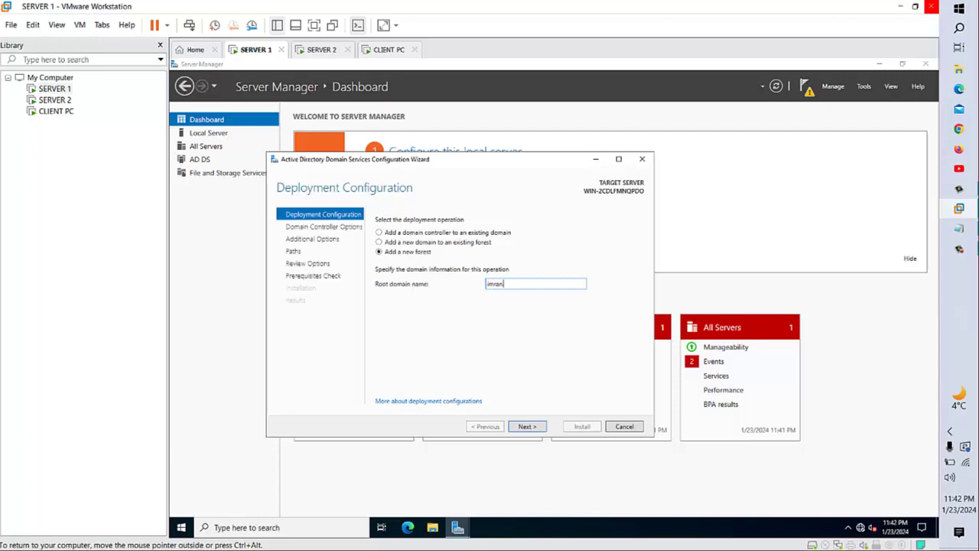
left_click(527, 426)
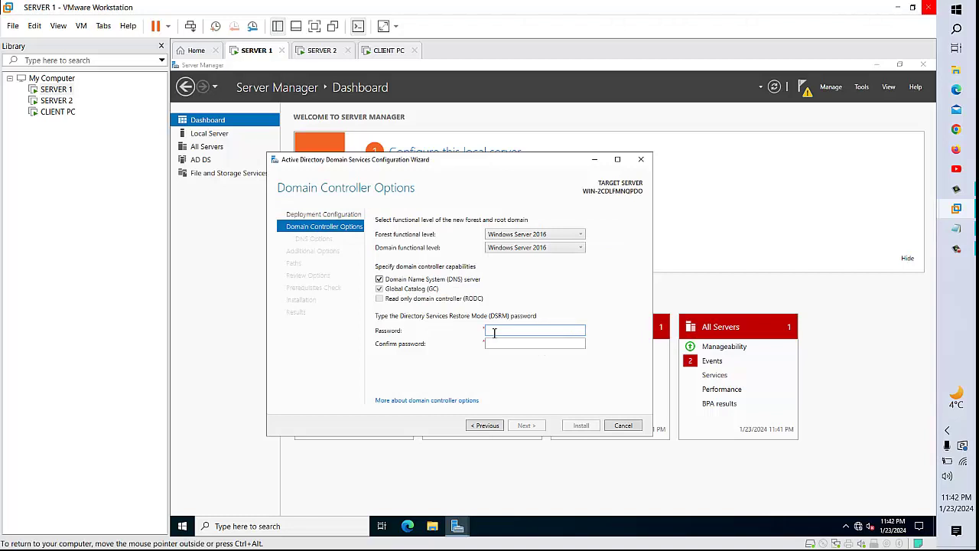
- Enter and confirm the Directory Services Restore Mode password
left_click(530, 329)
key("ctrl+a")
key("Tab")
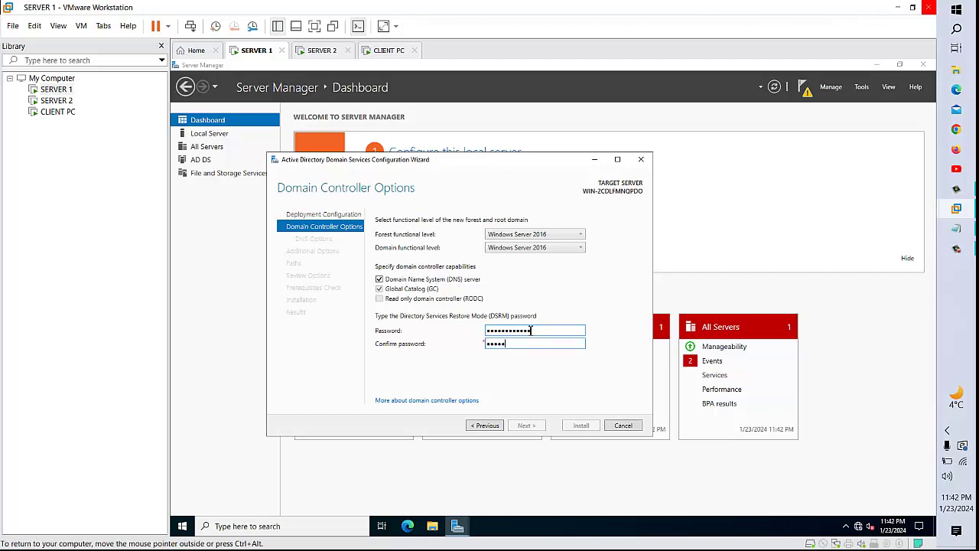
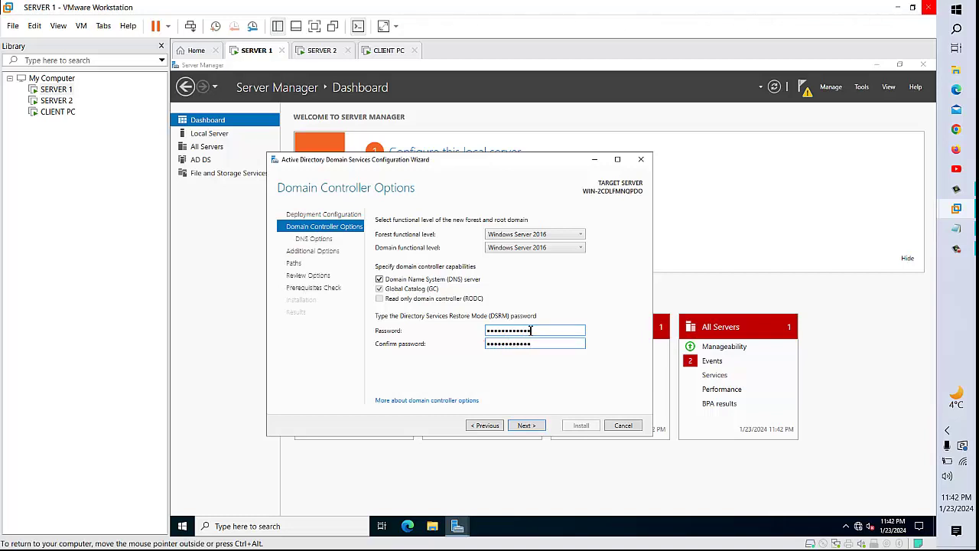
- Accept default DNS options, NetBIOS name IMRAN and folder paths, then run the prerequisites check
left_click(538, 427)
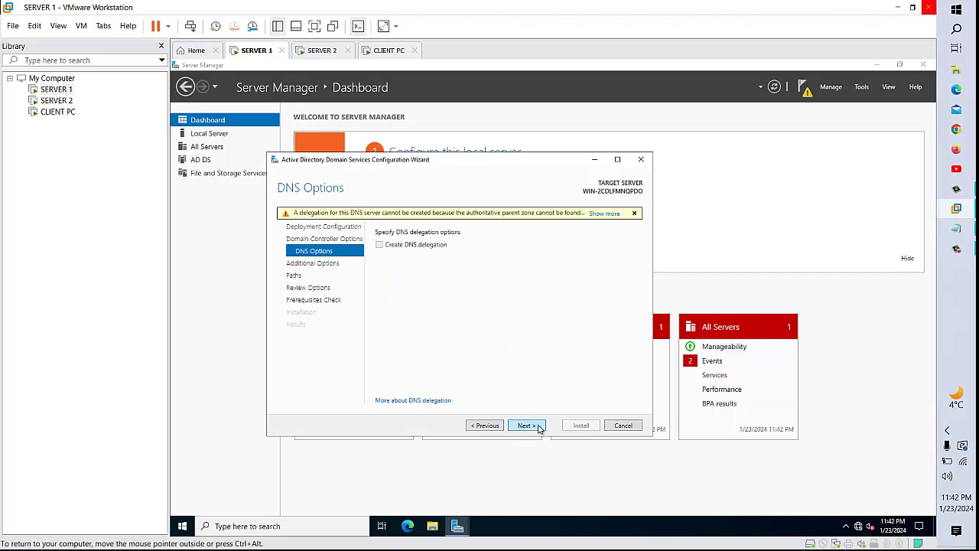
left_click(528, 429)
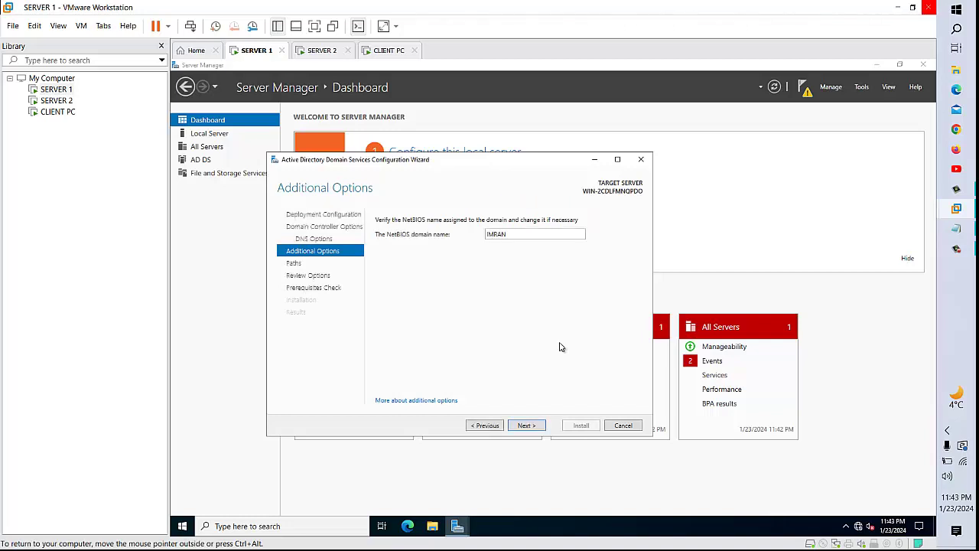
left_click(533, 425)
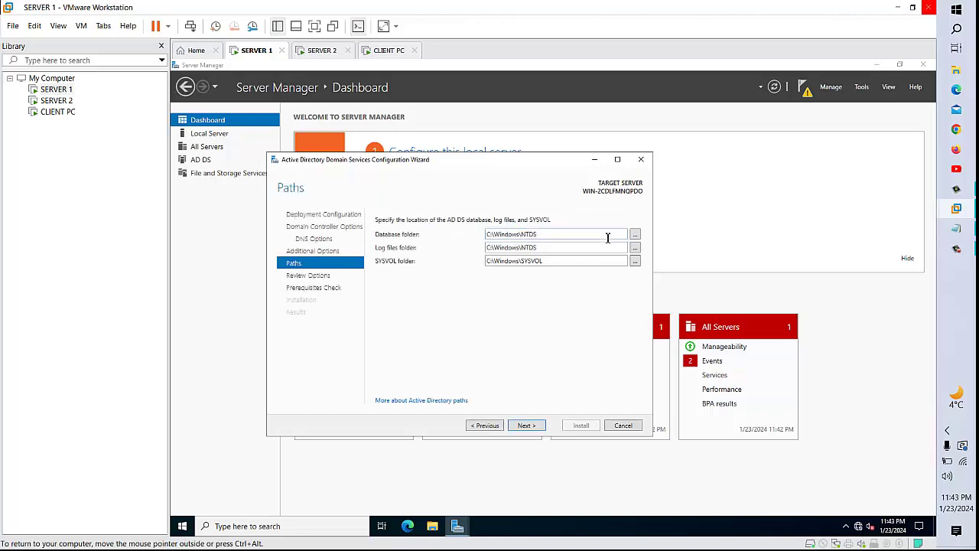
left_click(539, 425)
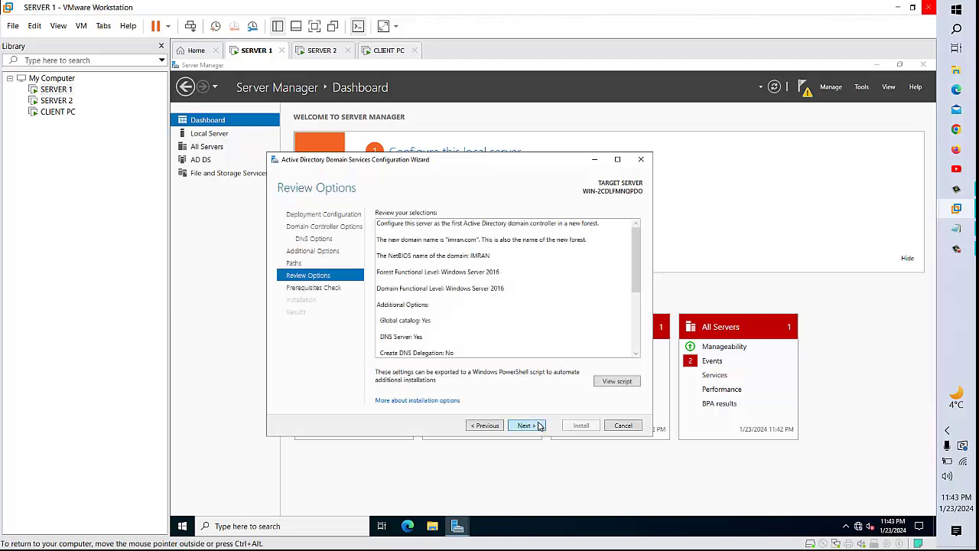
left_click(533, 429)
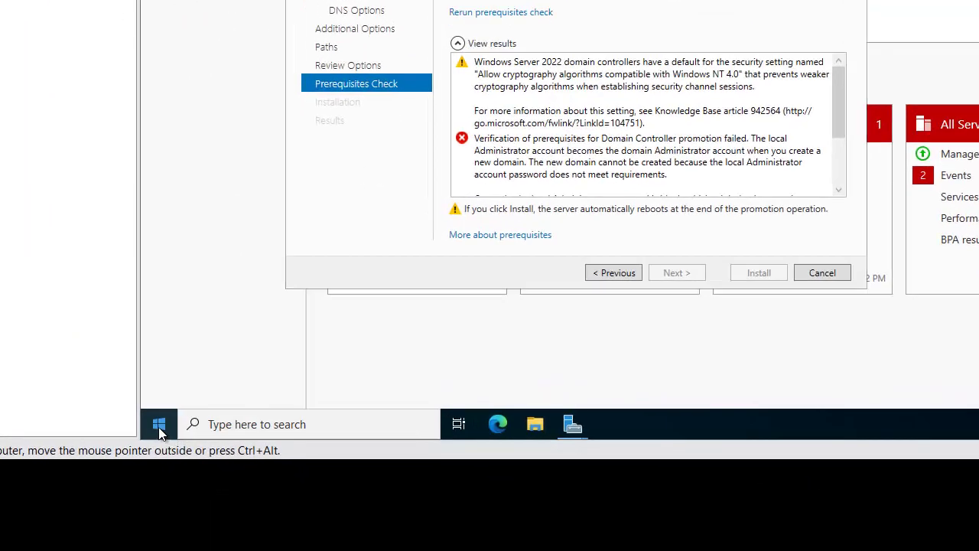
- Open Computer Management and show the list of local user accounts
right_click(161, 430)
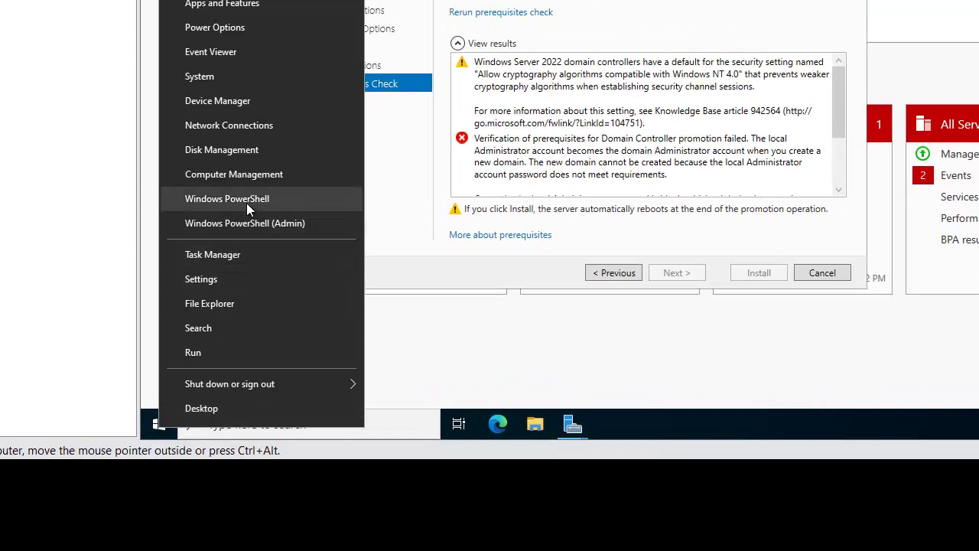
left_click(241, 173)
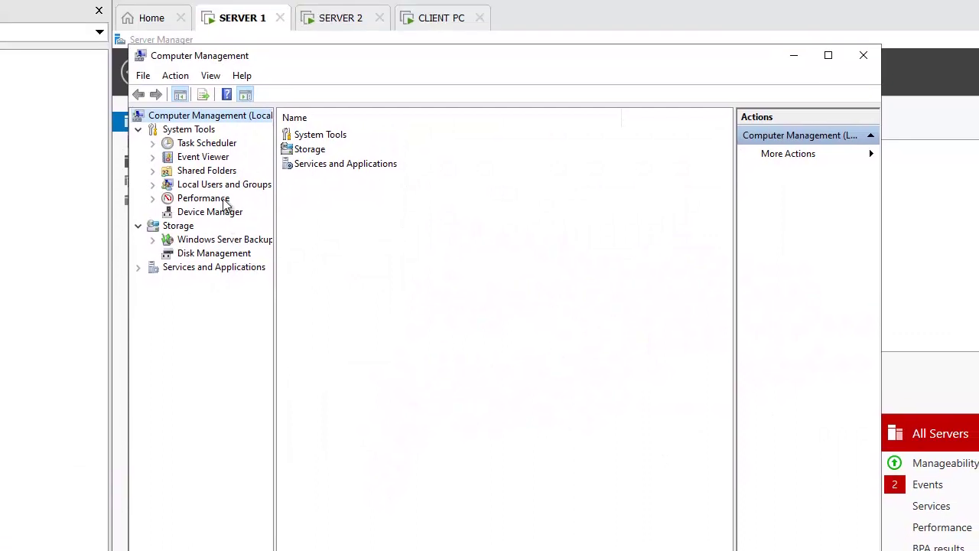
left_click(218, 185)
double_click(309, 137)
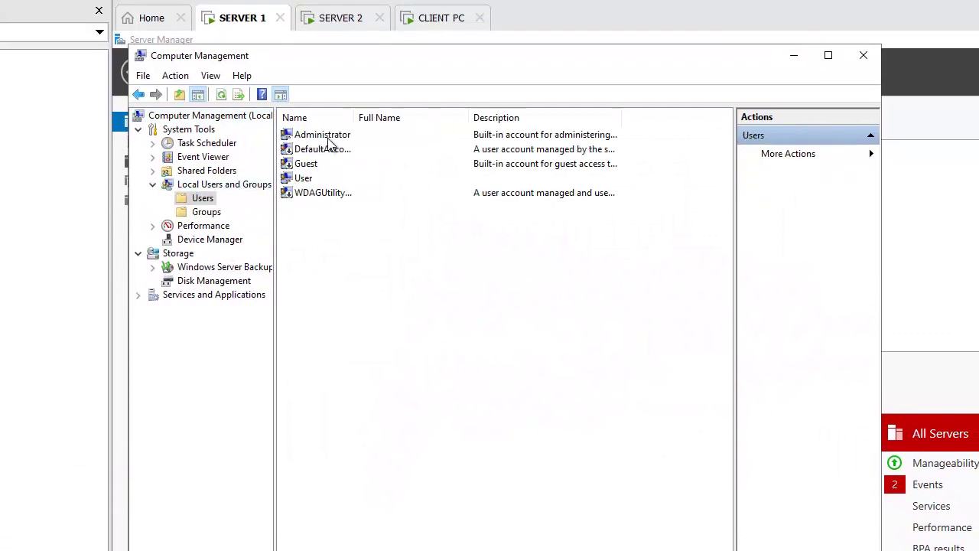
- Reset the local Administrator account's password, entering and confirming the new password
left_click(318, 138)
right_click(315, 135)
left_click(371, 144)
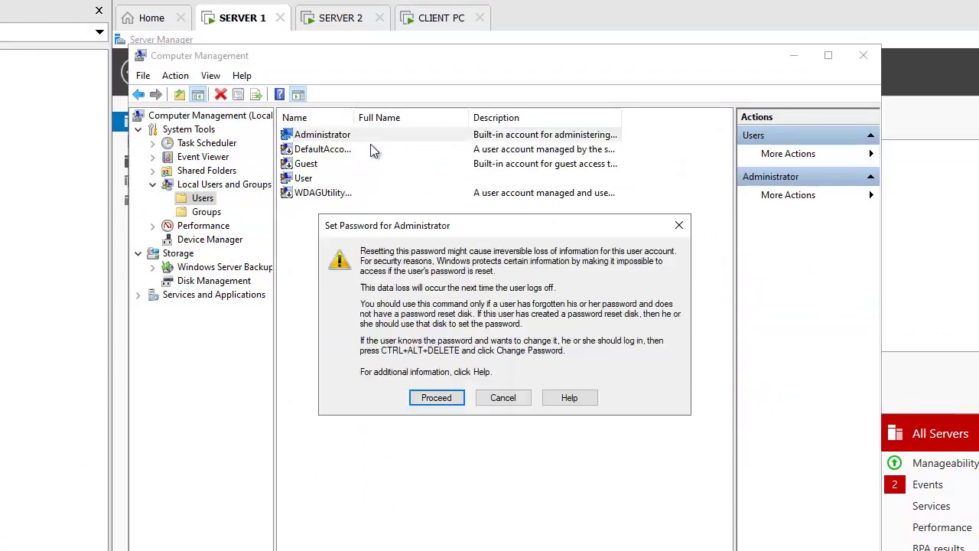
left_click(448, 394)
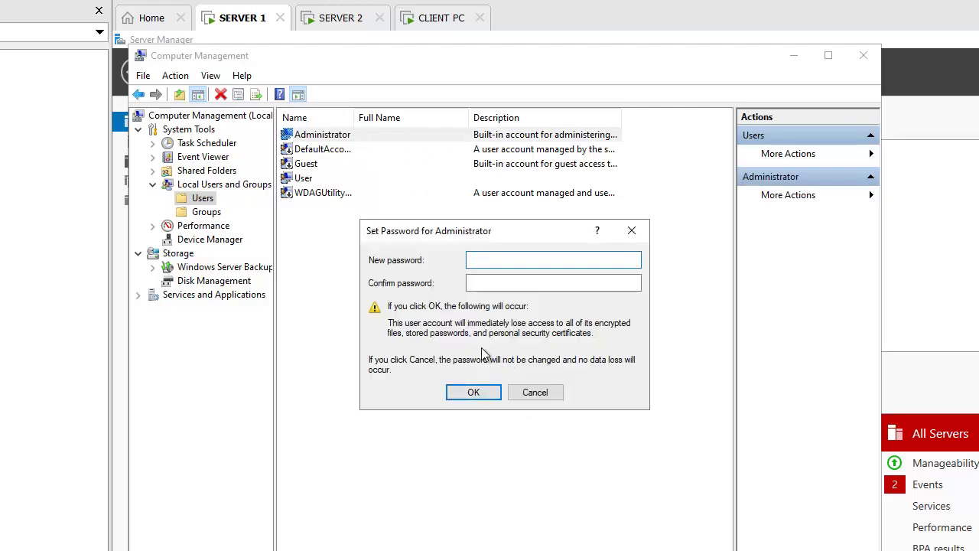
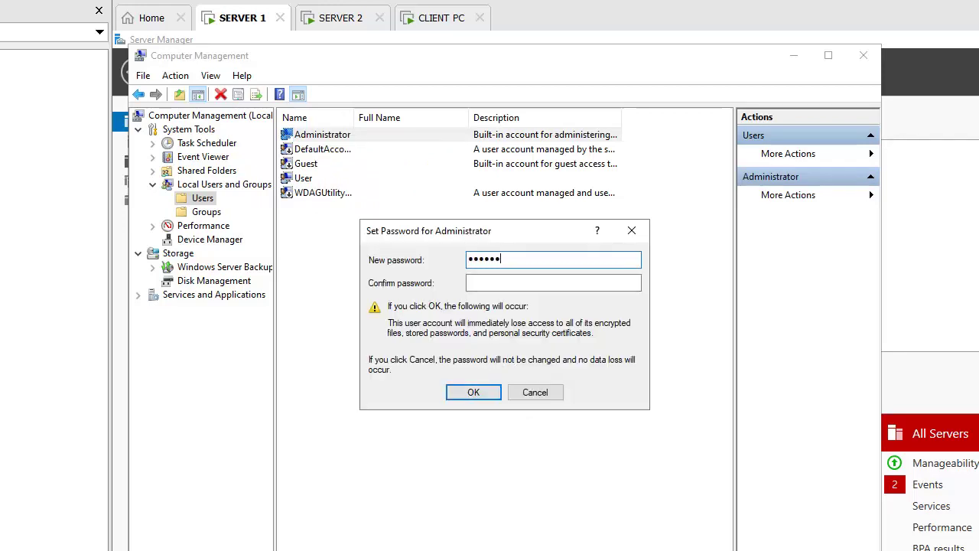
key("Tab")
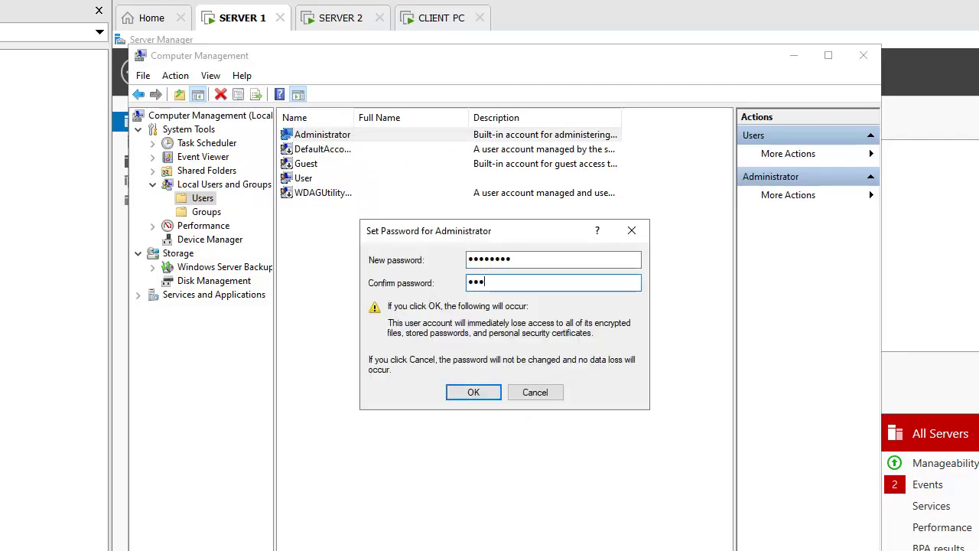
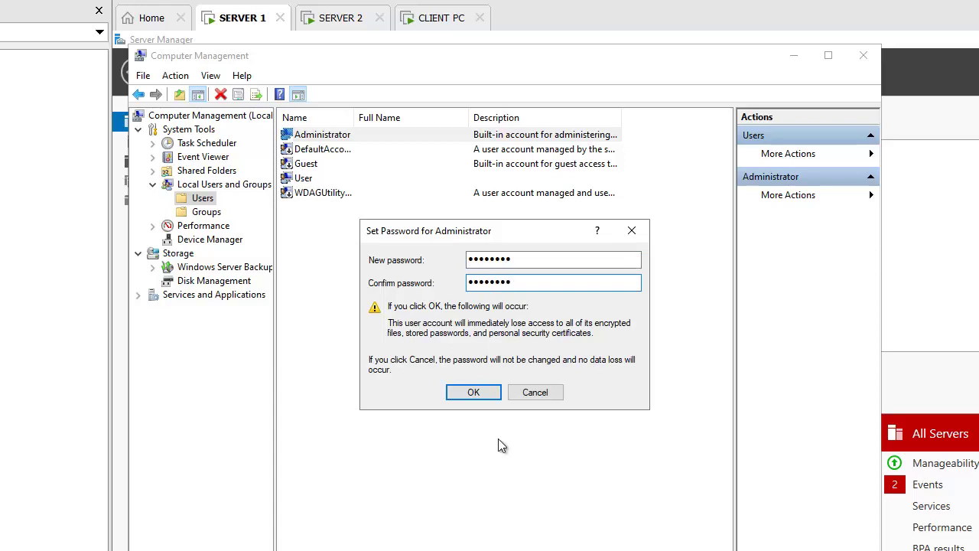
left_click(489, 394)
left_click(556, 358)
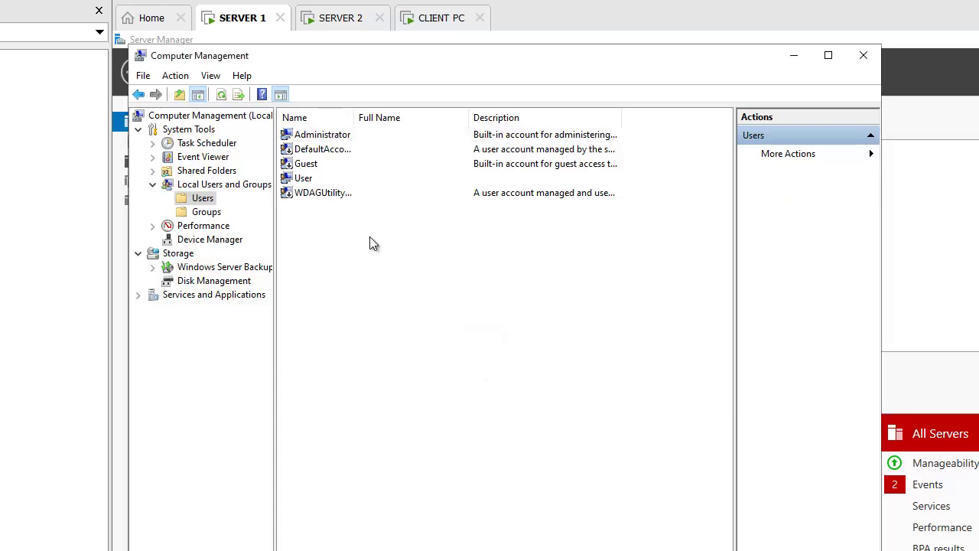
- Reset the local User account's password, entering and confirming the new password
right_click(303, 178)
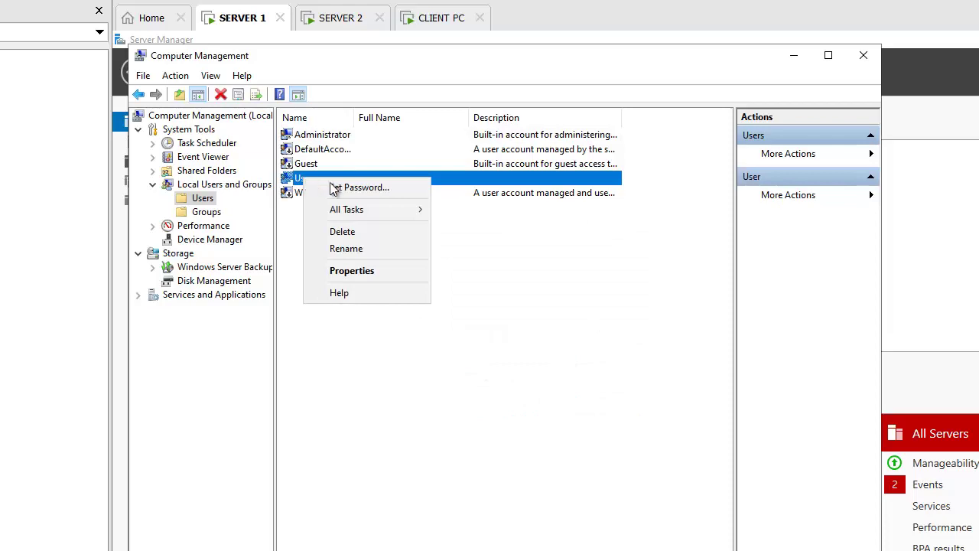
left_click(337, 188)
left_click(447, 401)
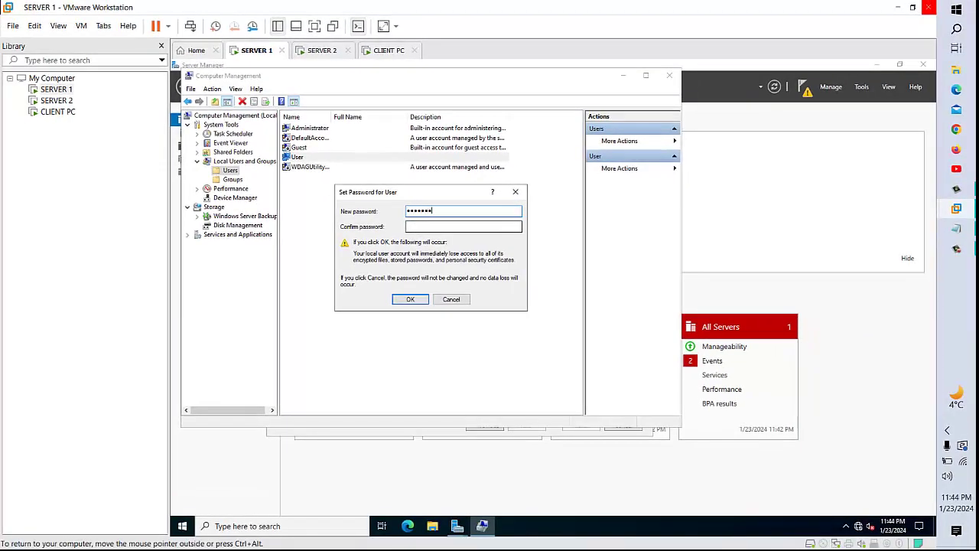
type("•")
key("Tab")
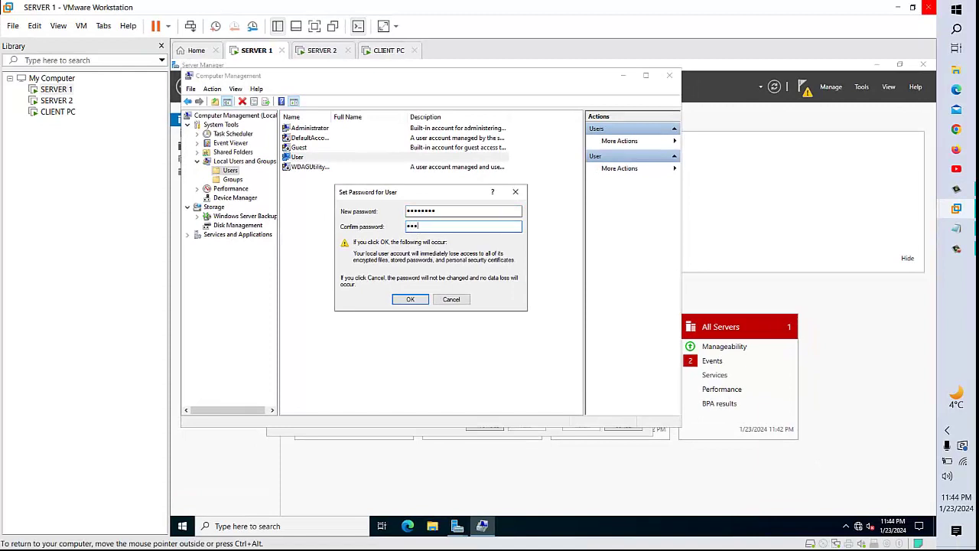
type("••••••••")
key("Return")
key("Return")
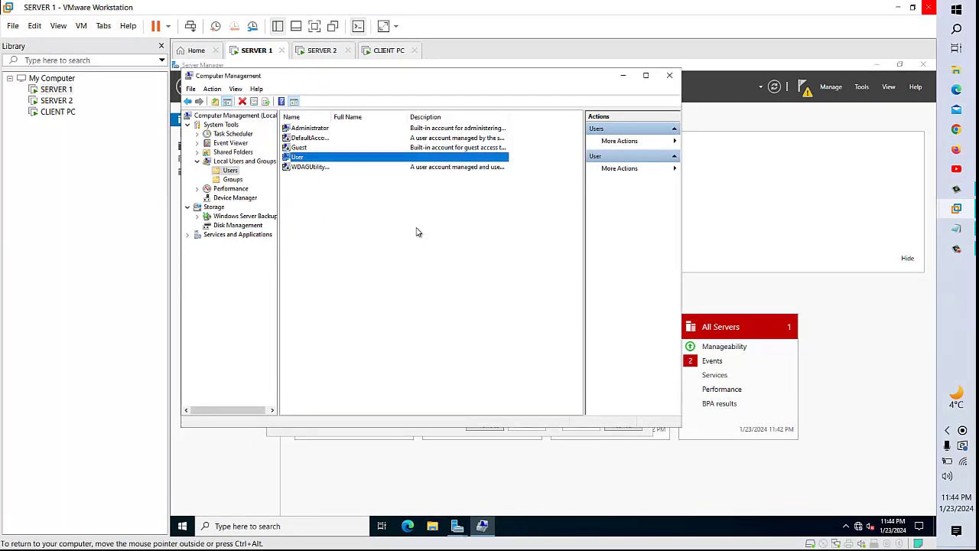
- Review the User account's Member Of groups, then close Computer Management
double_click(330, 156)
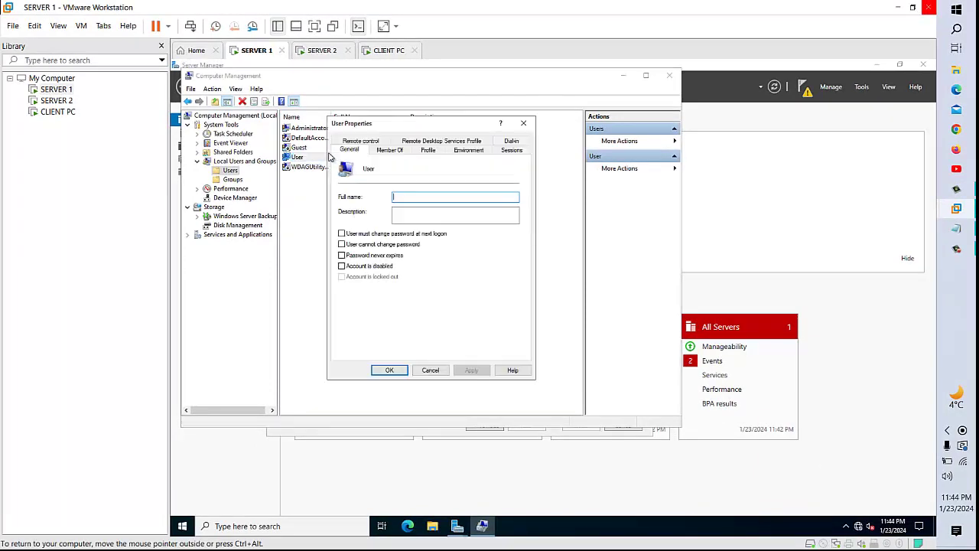
left_click(394, 150)
left_click(364, 176)
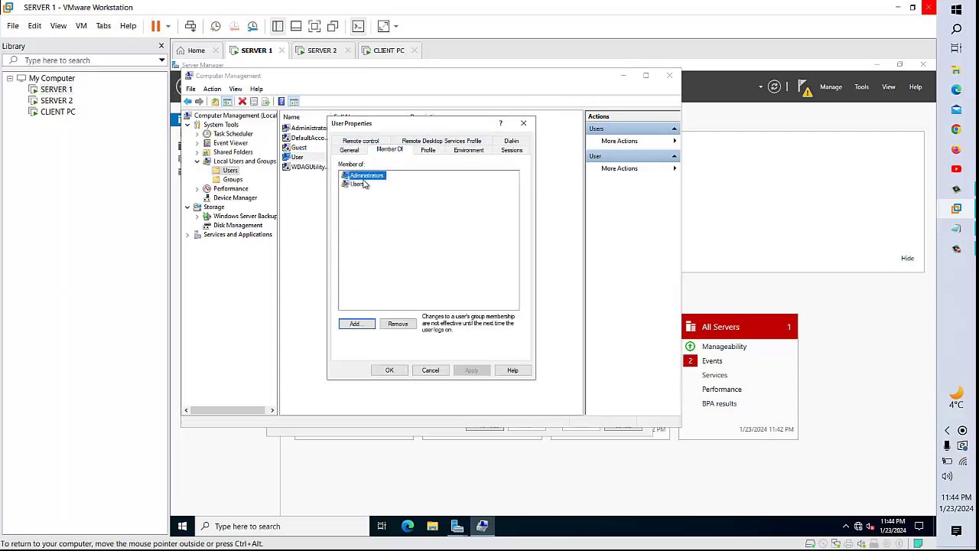
left_click(521, 126)
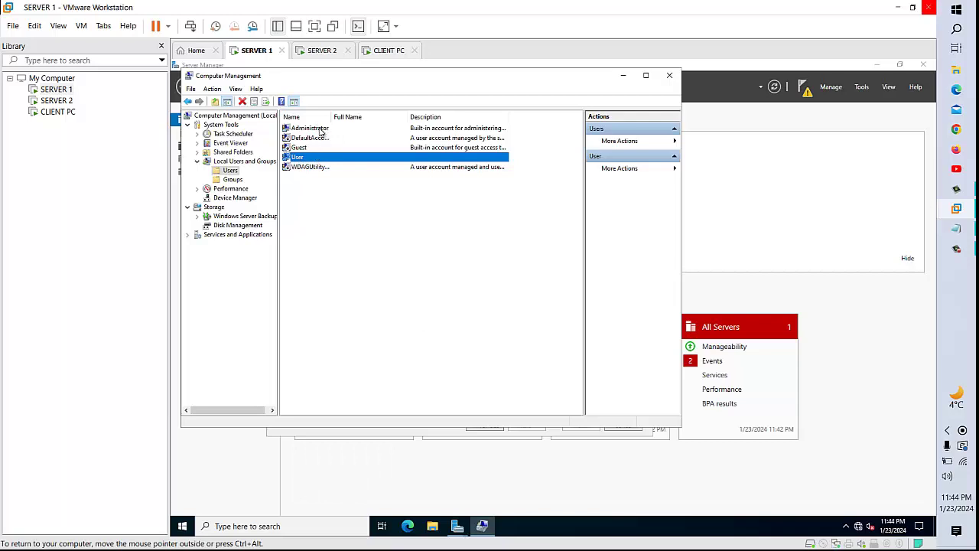
double_click(315, 158)
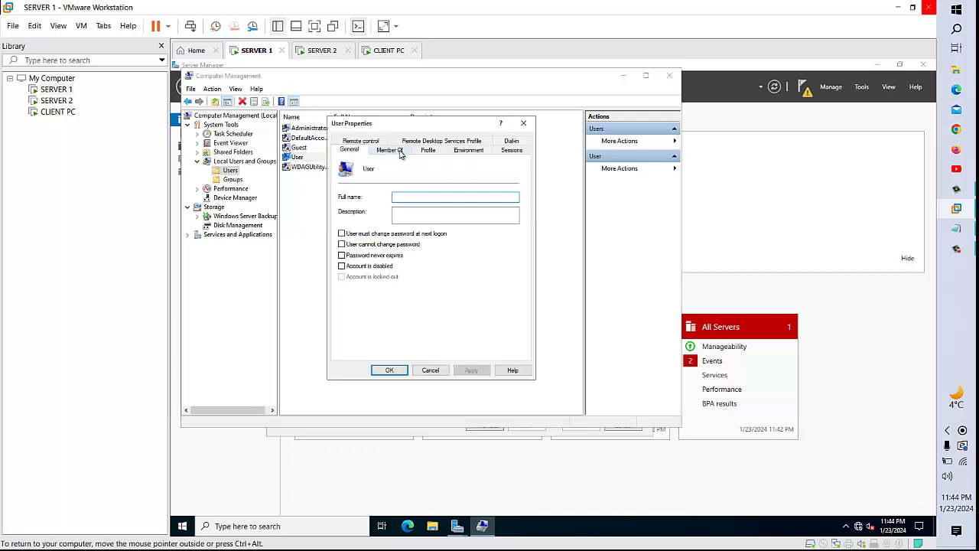
left_click(389, 149)
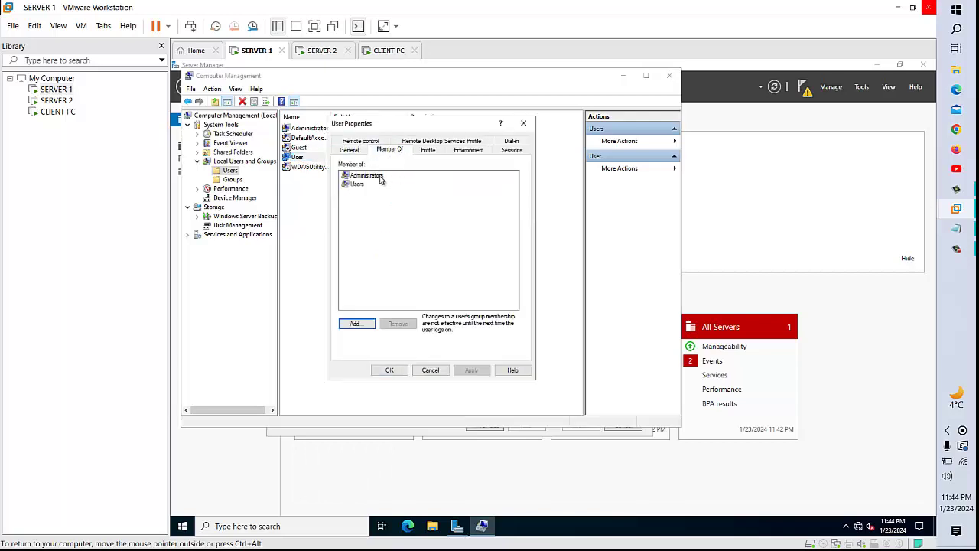
left_click(441, 373)
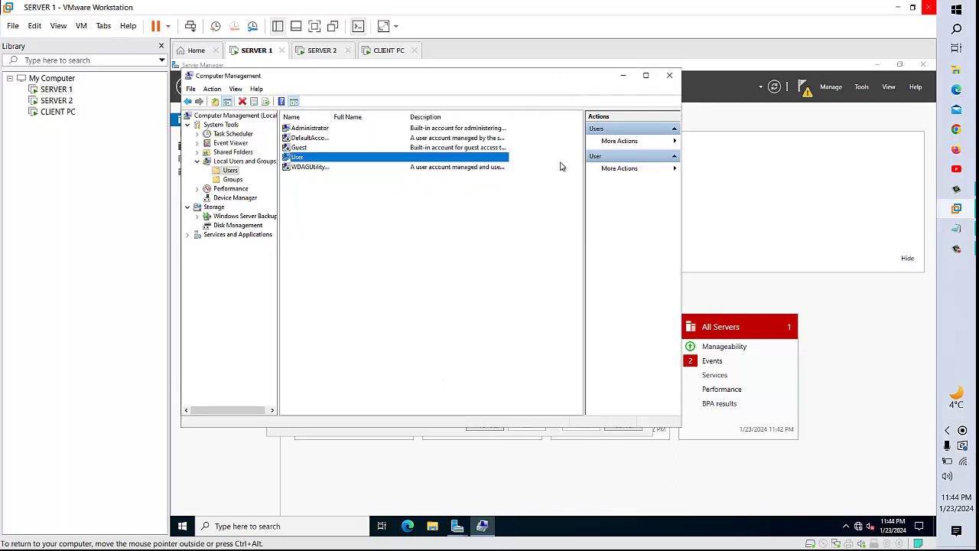
left_click(670, 75)
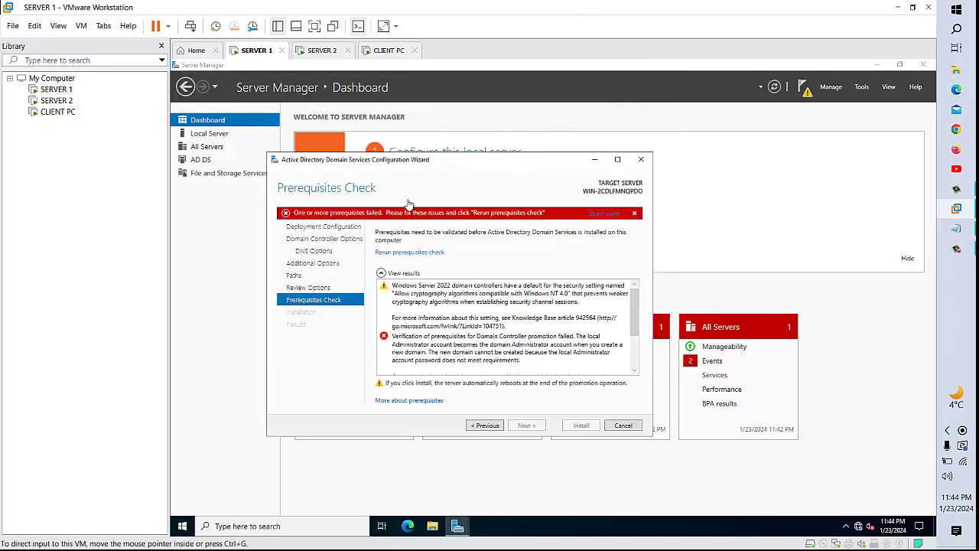
- Cancel the failed wizard and restart promoting the server to a domain controller
left_click(641, 161)
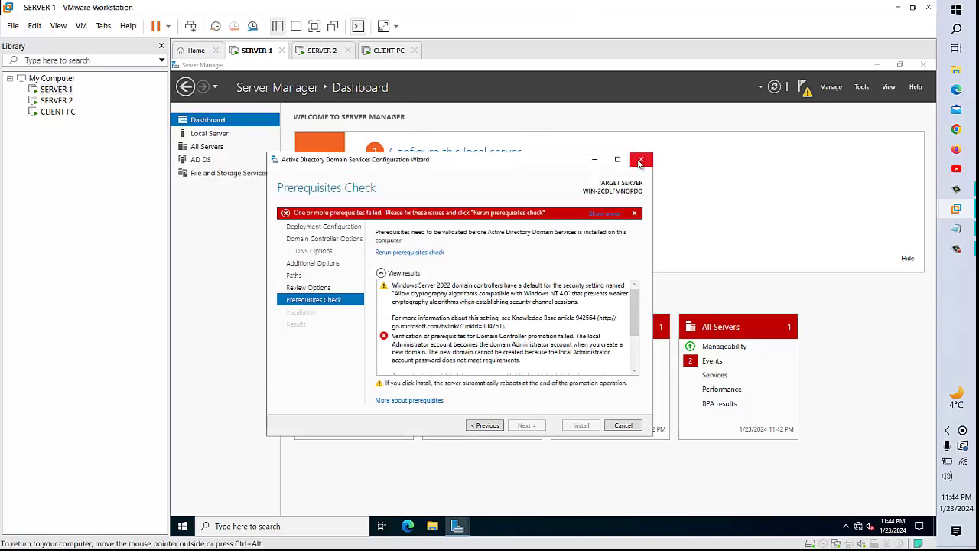
left_click(568, 327)
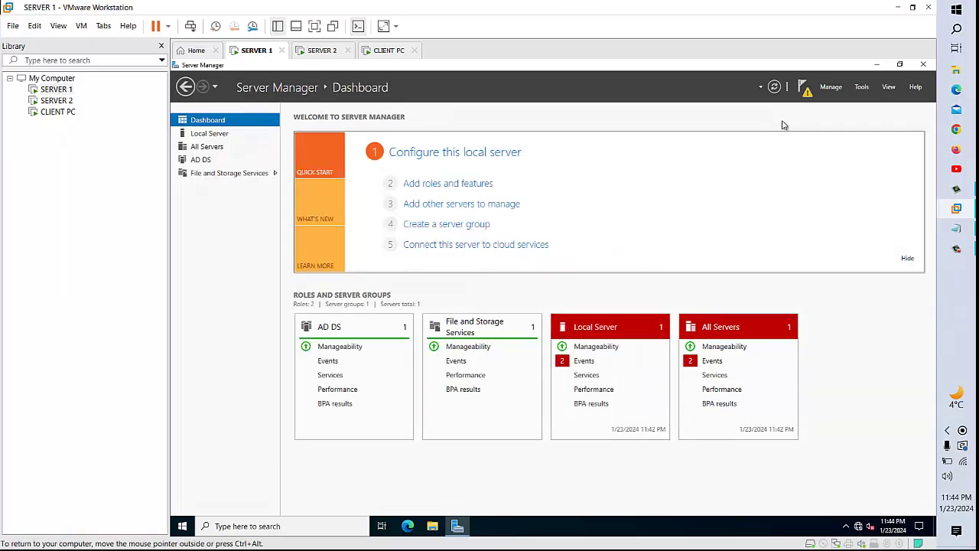
left_click(806, 93)
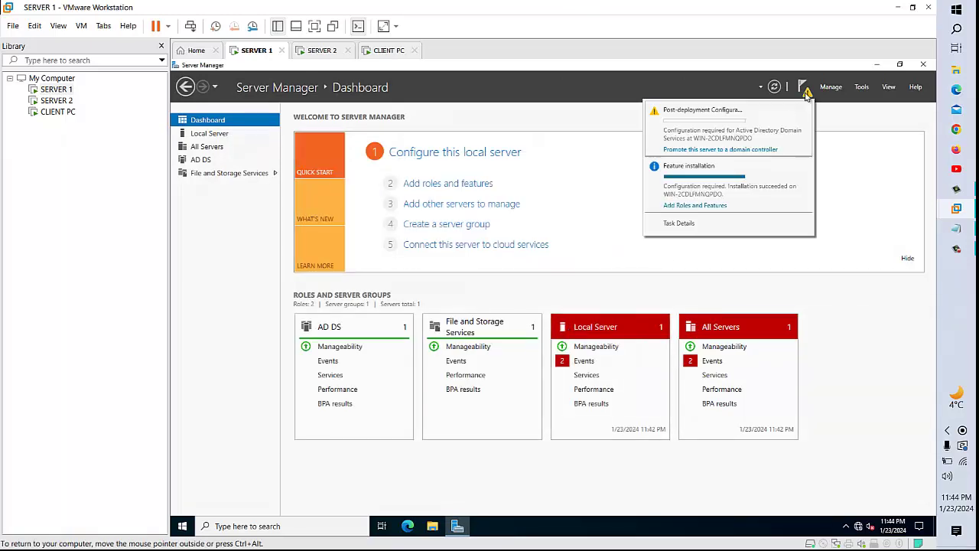
left_click(722, 152)
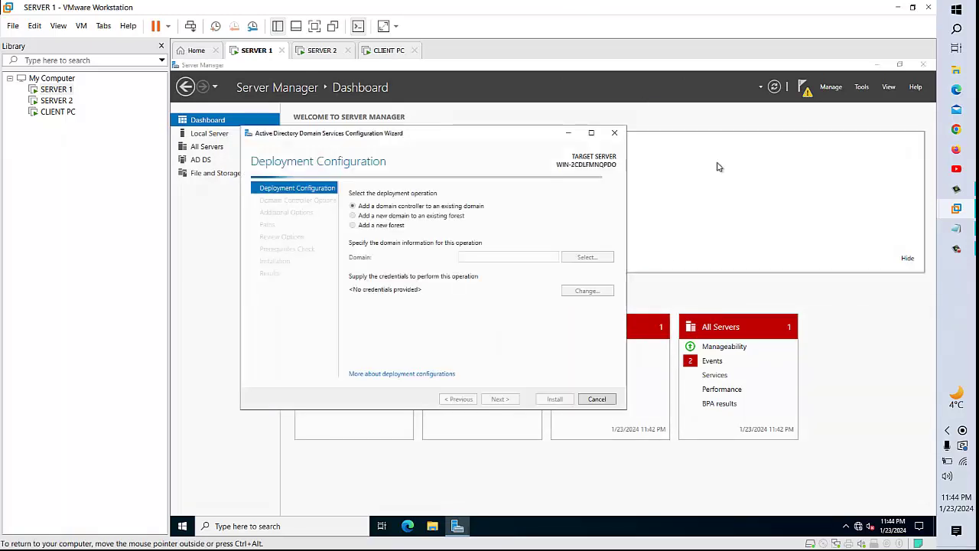
- Choose to add a new forest with root domain name imran.com
left_click(393, 227)
left_click(483, 257)
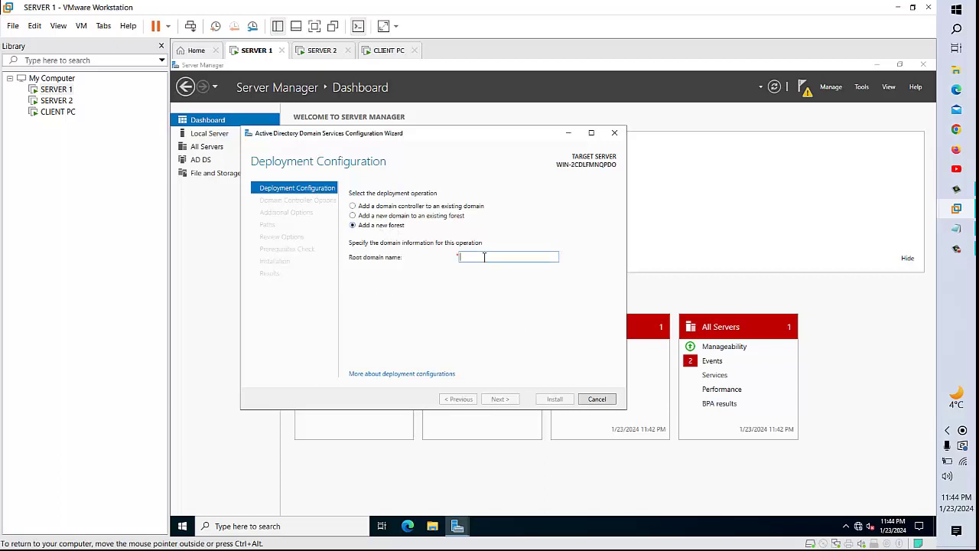
type("imran.com")
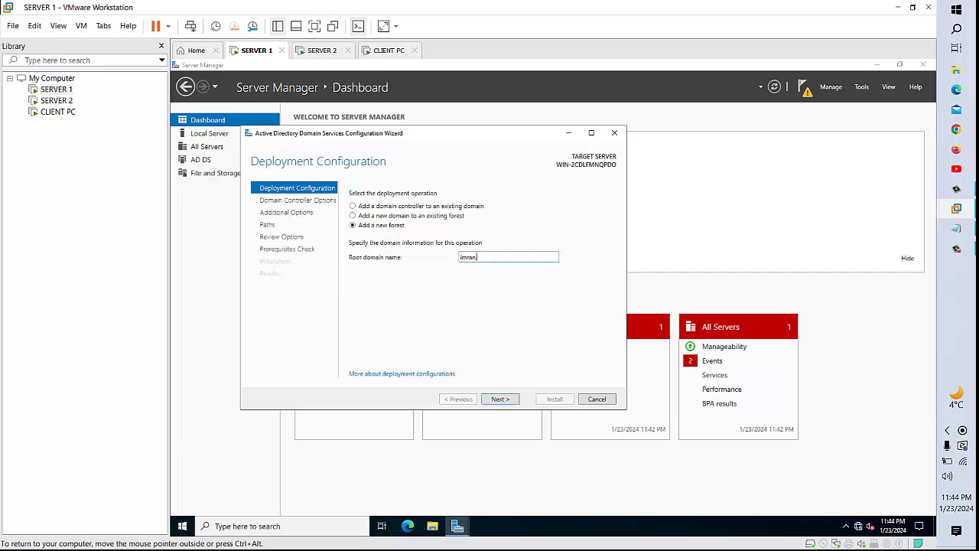
left_click(510, 398)
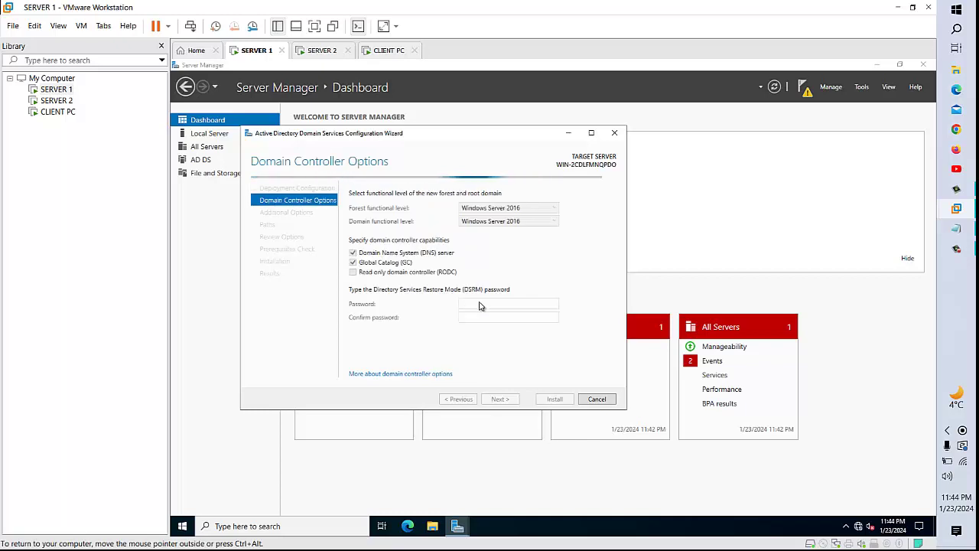
- Set the restore-mode password, then accept the default DNS, NetBIOS name and folder paths
left_click(481, 305)
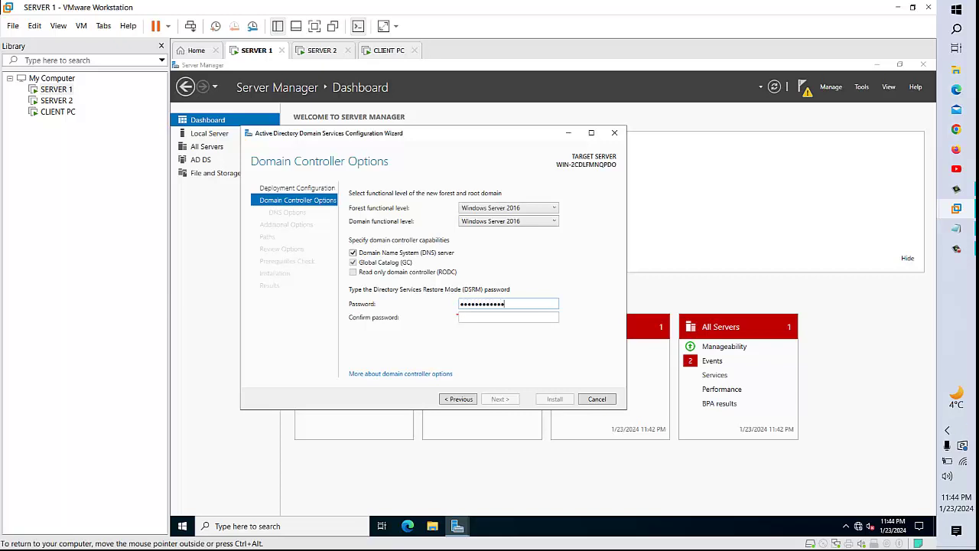
key("Tab")
type("••••••••••••")
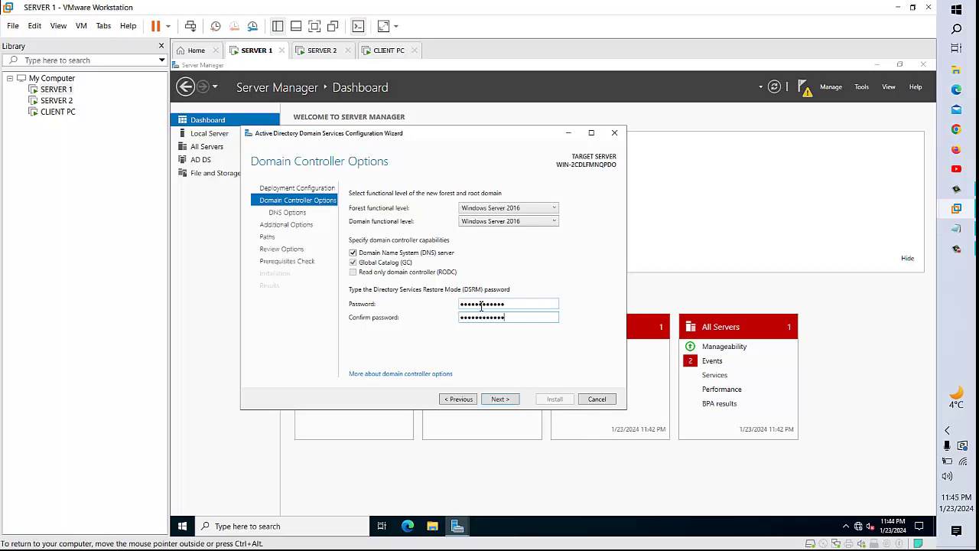
left_click(500, 399)
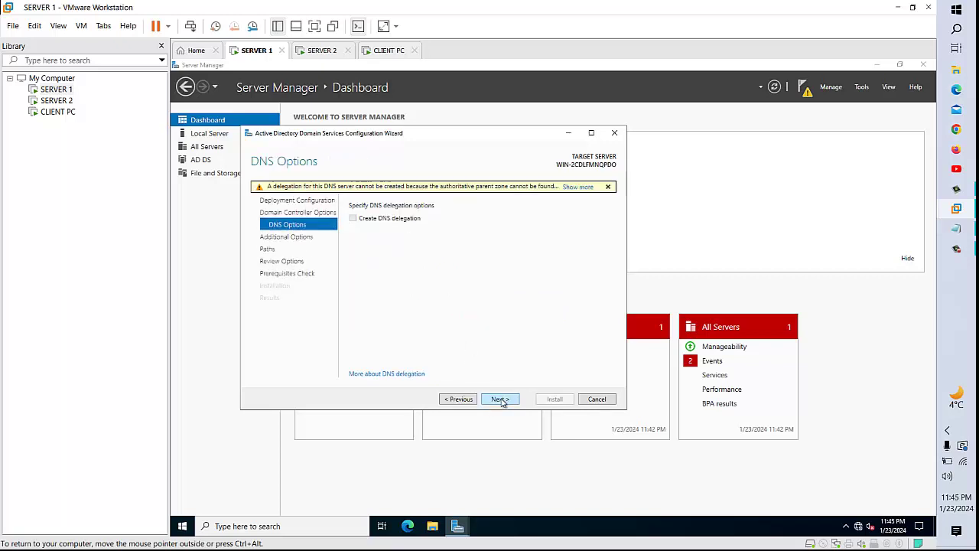
left_click(501, 399)
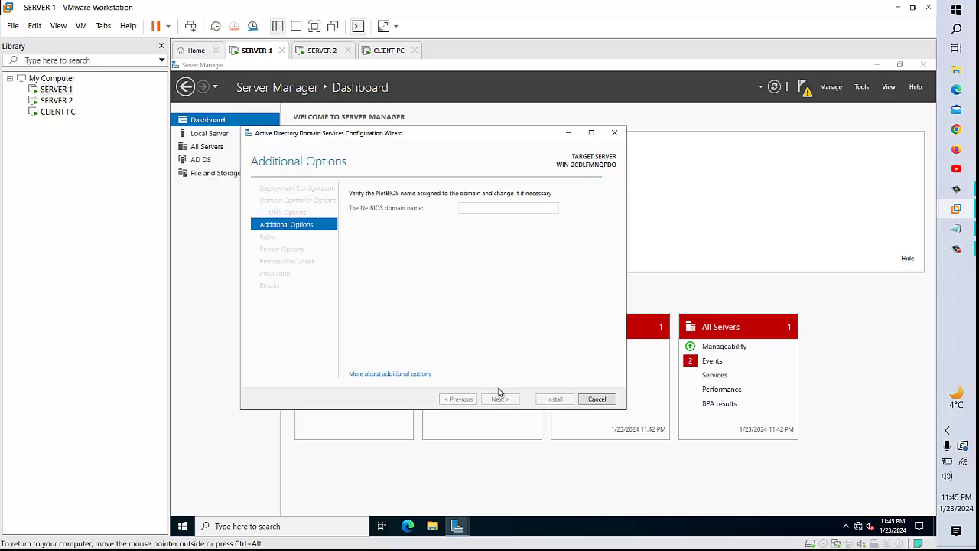
left_click(509, 403)
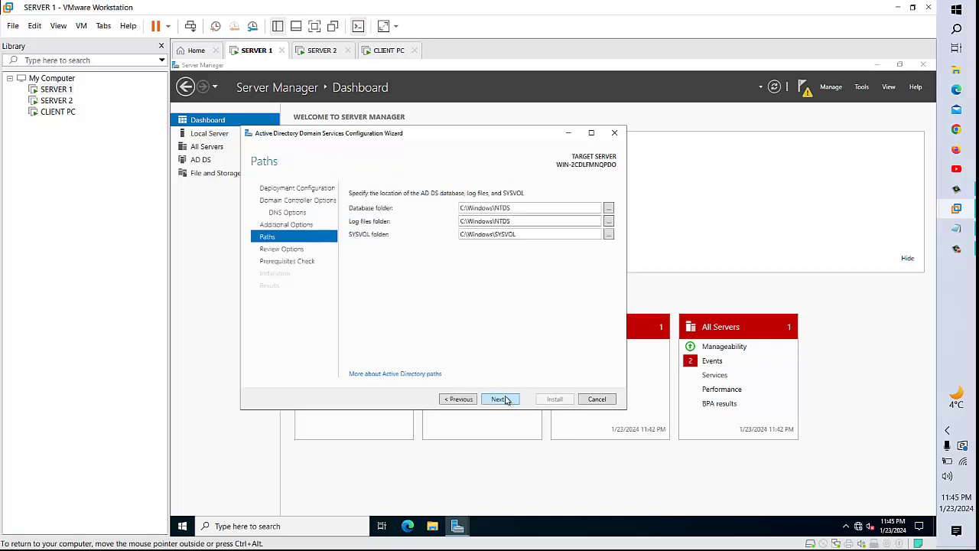
left_click(506, 401)
- Pass the prerequisites check and install AD DS to make the server a domain controller
left_click(507, 399)
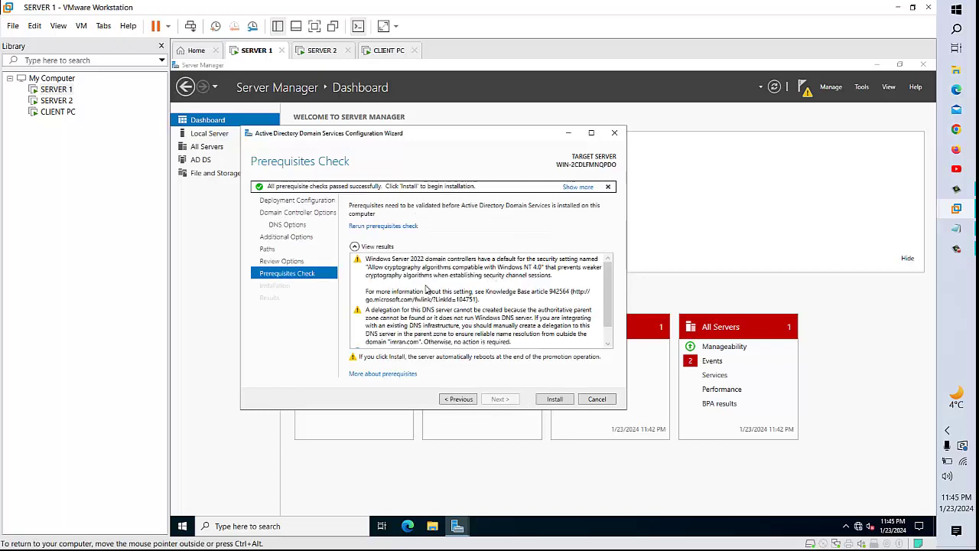
left_click(556, 400)
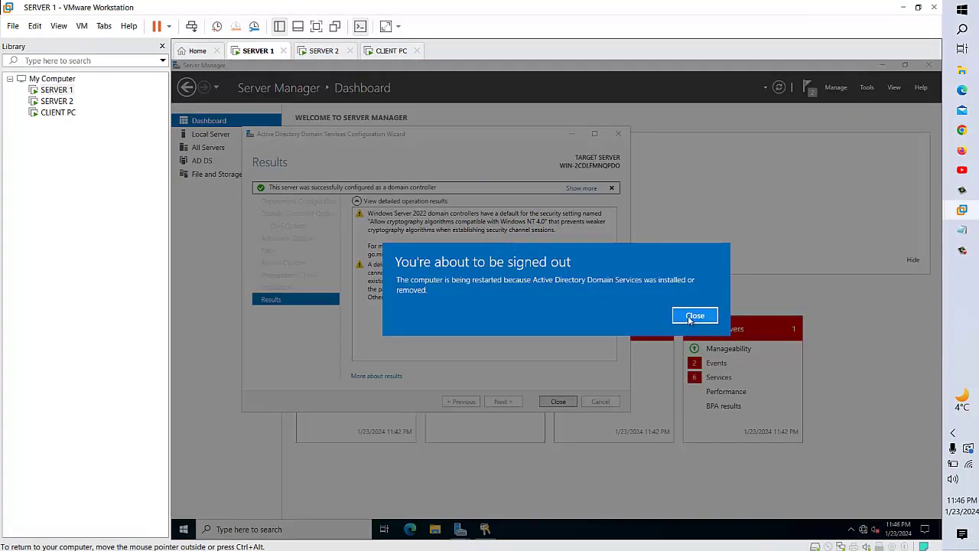
- Dismiss the sign-out notice and wizard, then after reboot sign in with the domain password
left_click(693, 316)
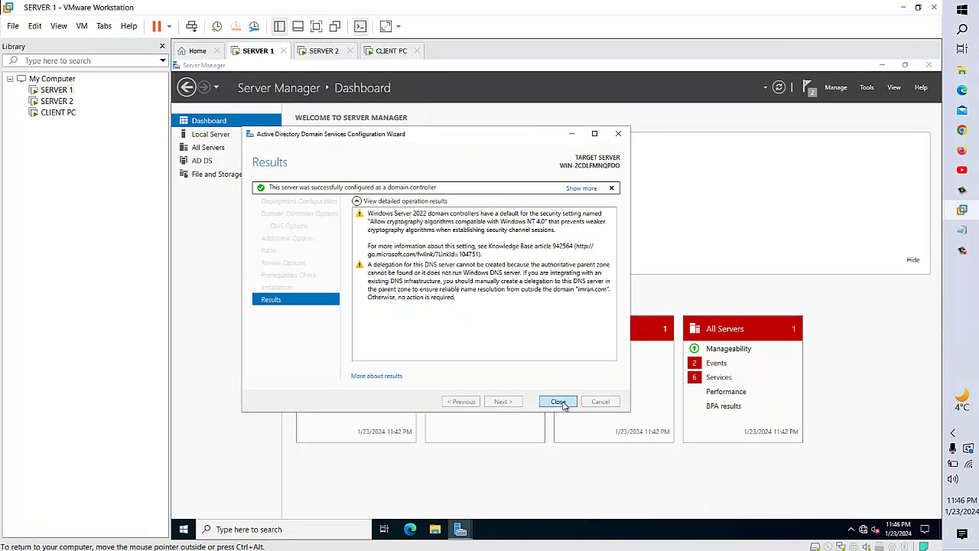
left_click(563, 405)
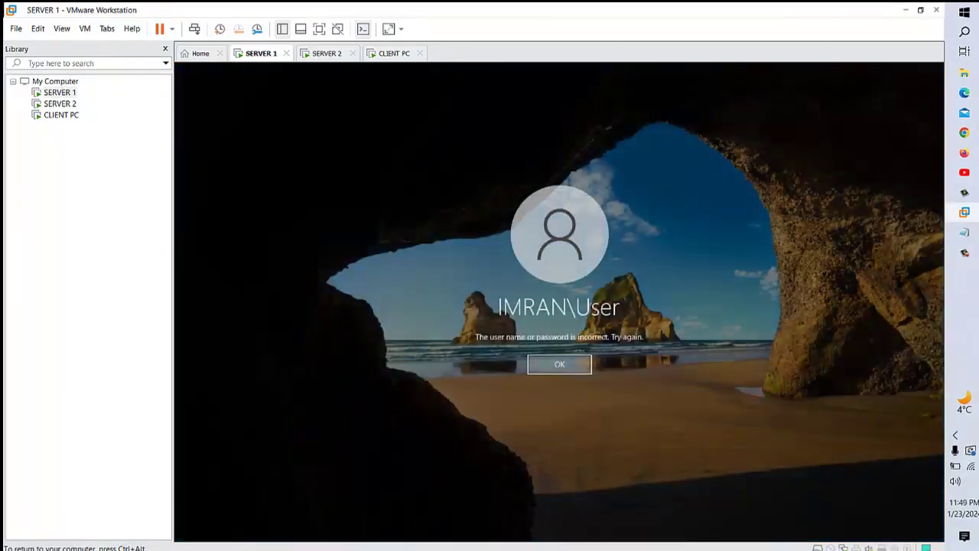
key("Return")
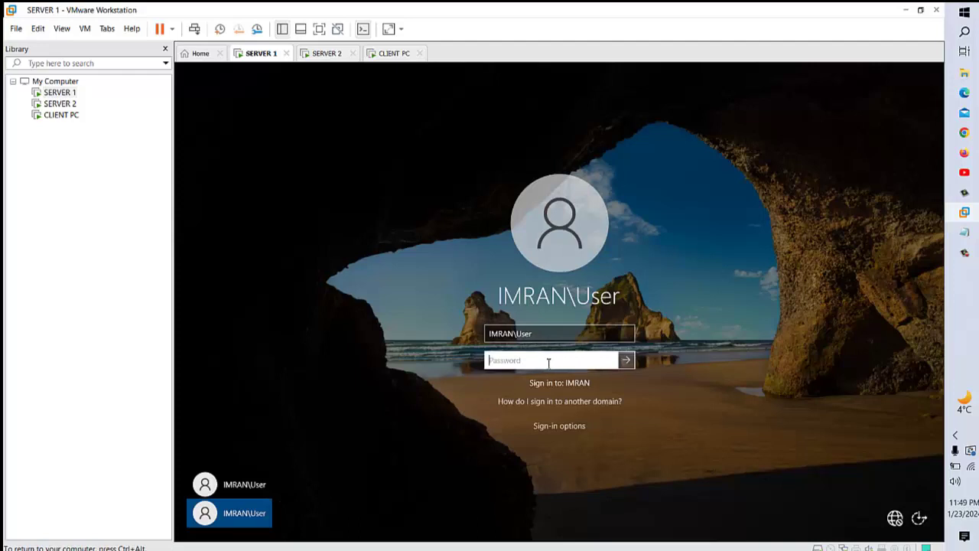
type("•")
key("Return")
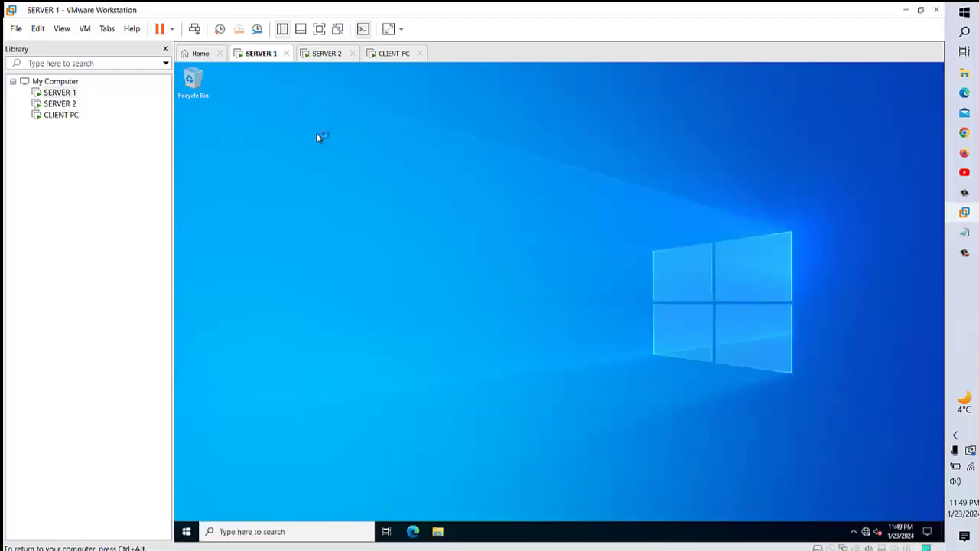
- Close the Admin Center popup and confirm Local Server's domain is imran.com
right_click(318, 134)
left_click(351, 166)
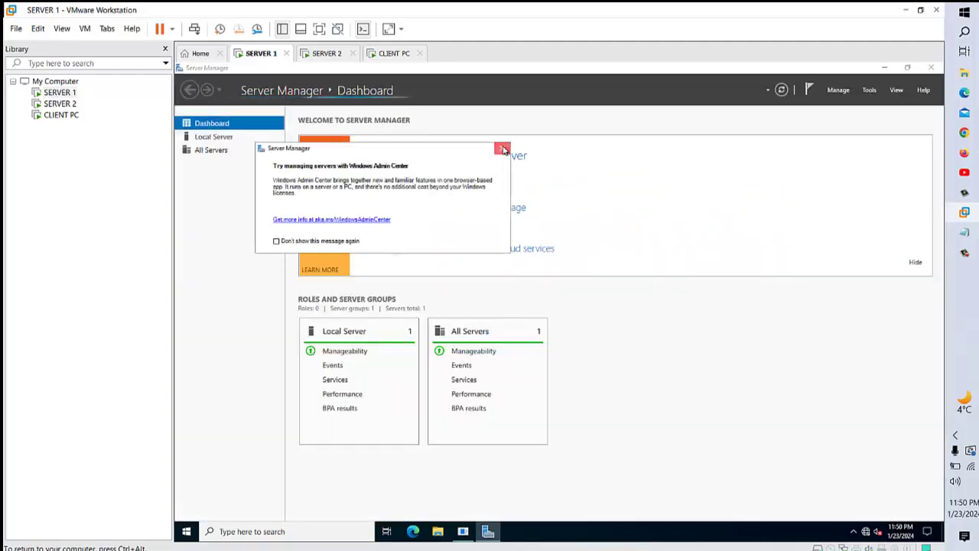
left_click(502, 149)
left_click(221, 135)
left_click(222, 126)
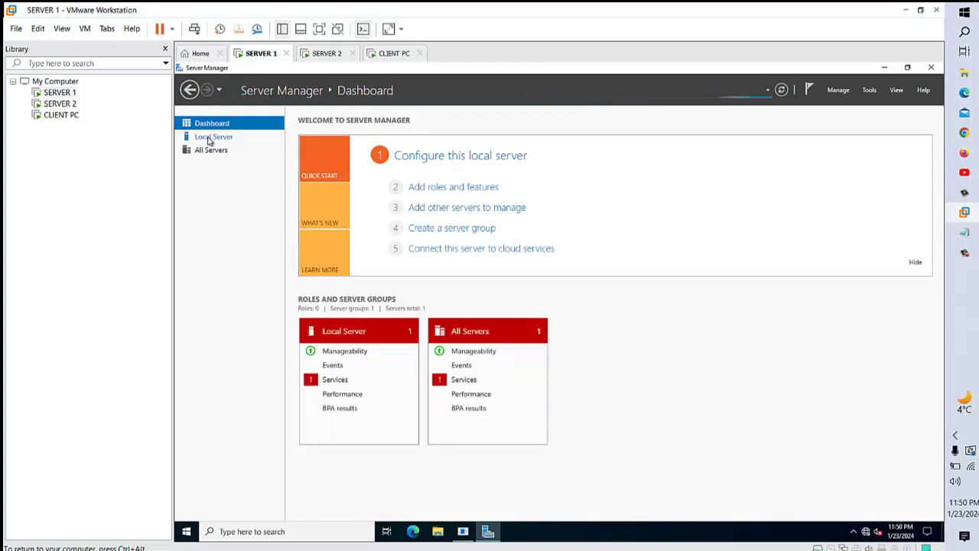
left_click(212, 136)
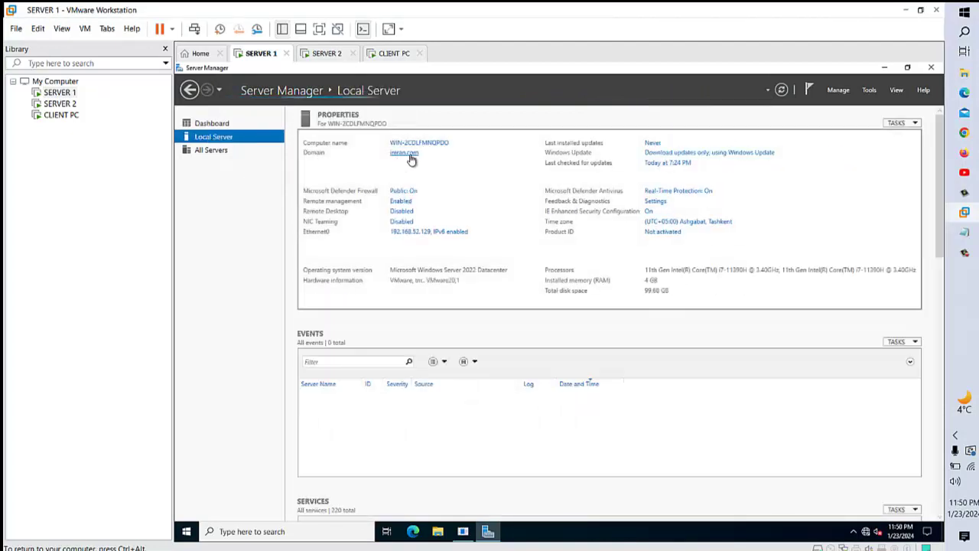
left_click(214, 125)
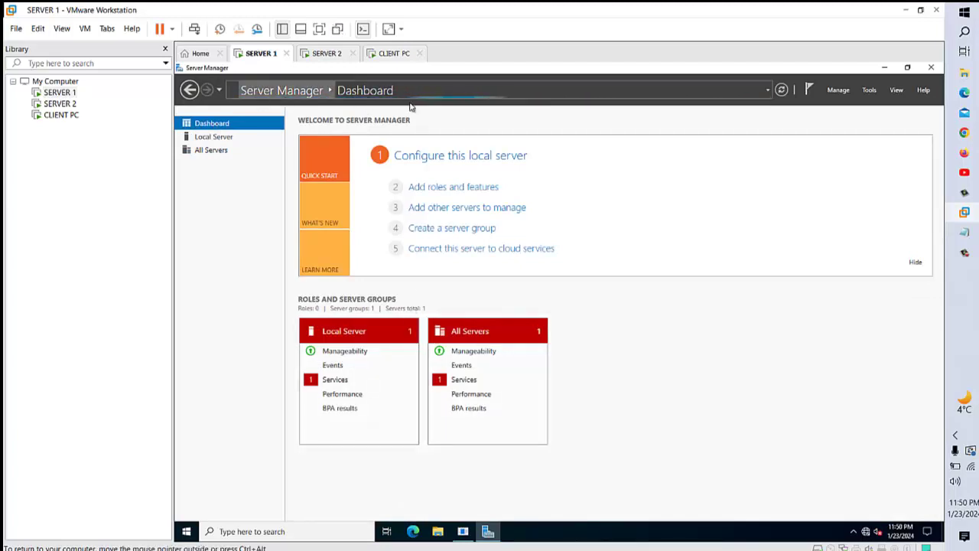
- Review the dashboard's AD DS, DNS and File and Storage roles, then open Tools
scroll(573, 409, "down", 1)
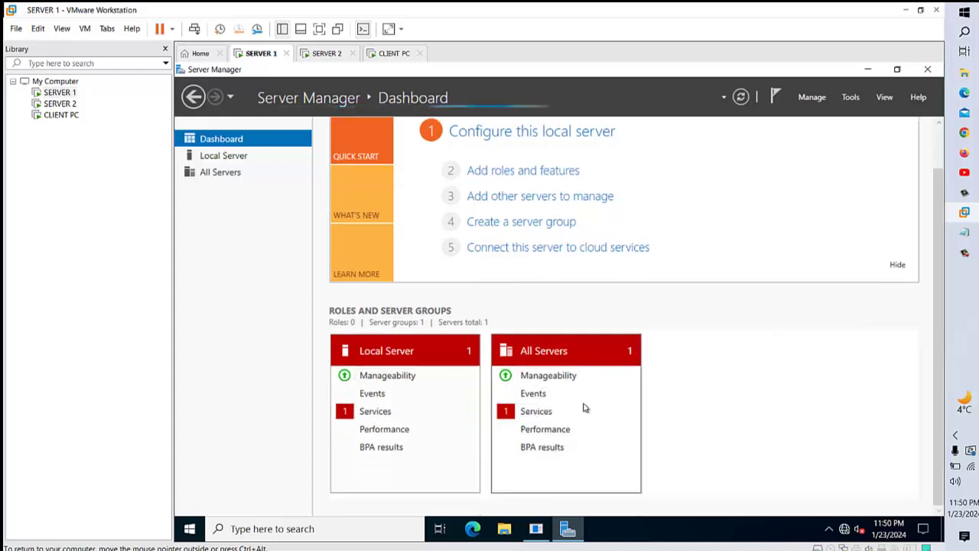
scroll(651, 406, "up", 1)
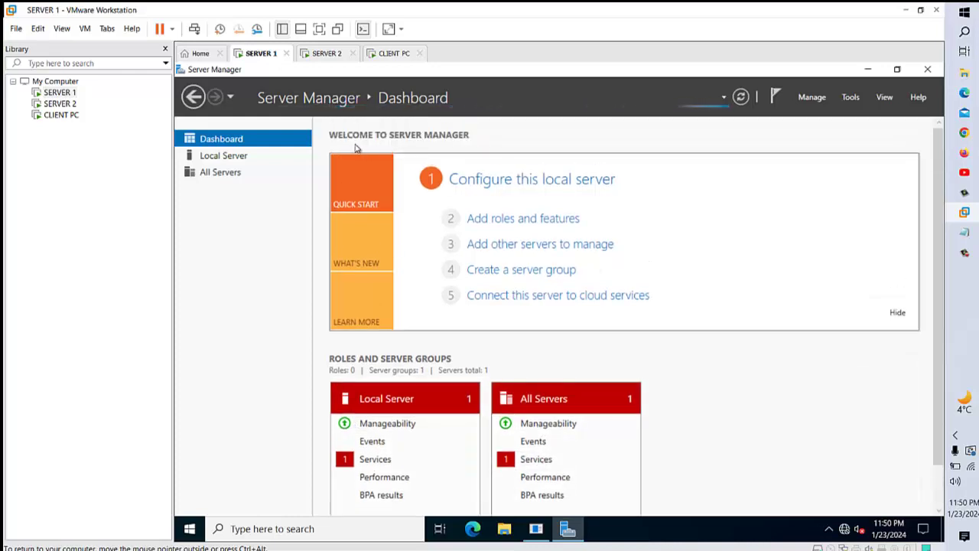
scroll(747, 459, "down", 1)
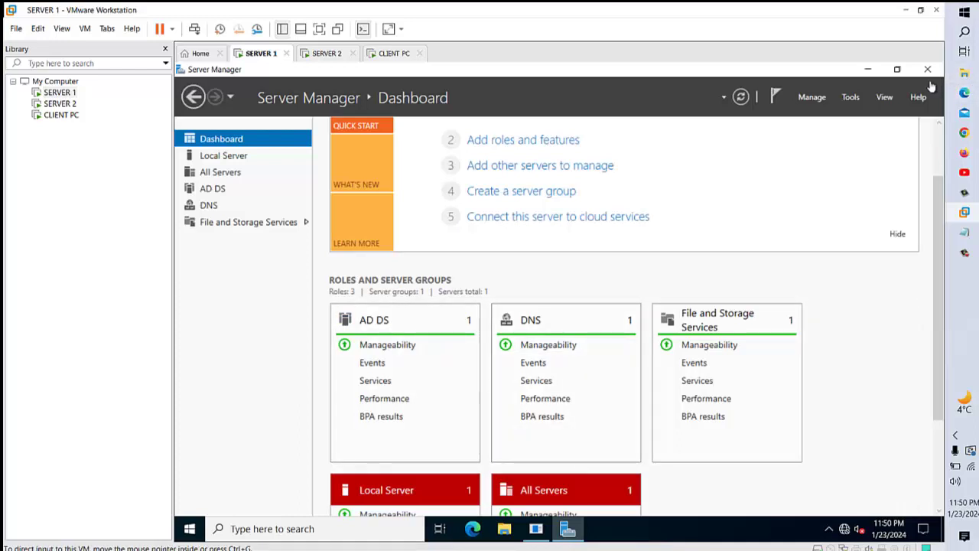
left_click(851, 98)
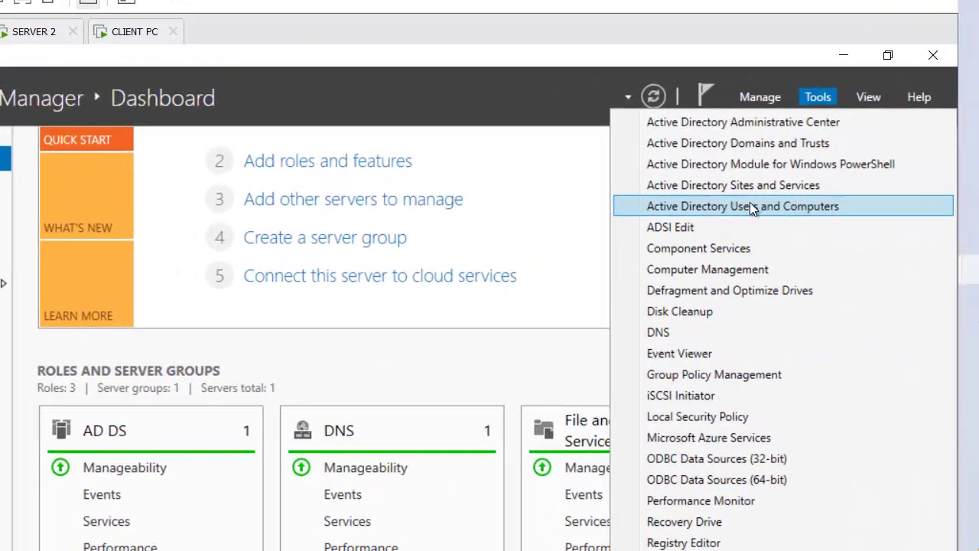
- Launch Active Directory Users and Computers maximised with imran.com expanded, then switch to CLIENT PC
left_click(777, 204)
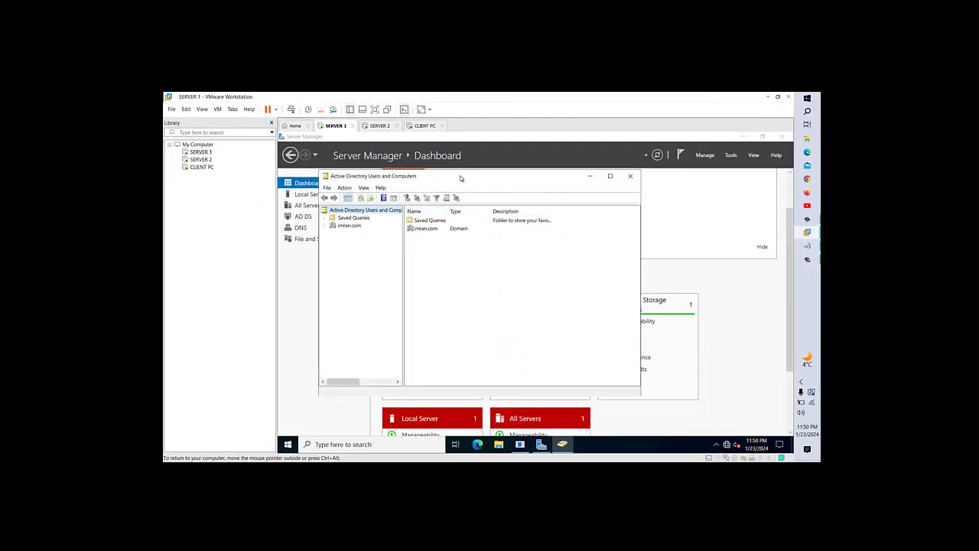
left_click_drag(461, 178, 421, 134)
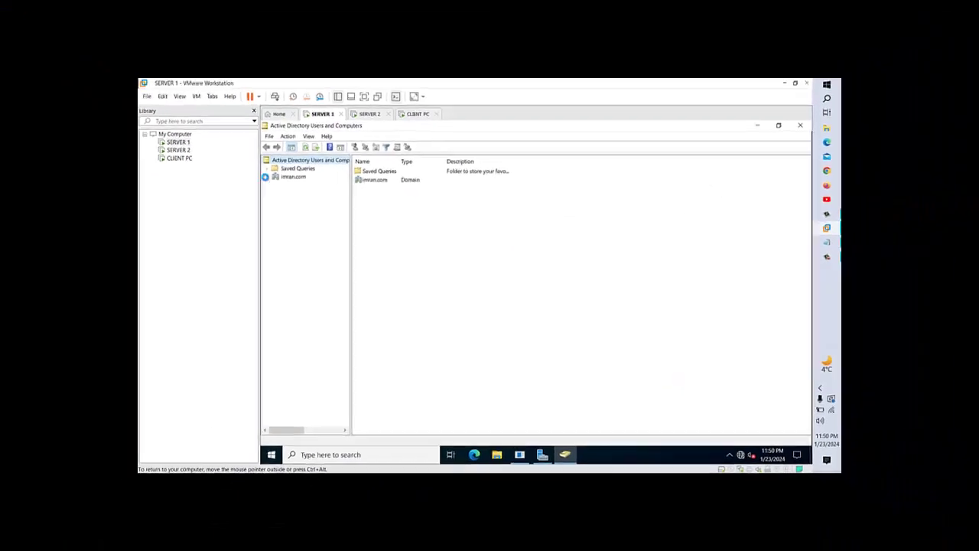
left_click(266, 177)
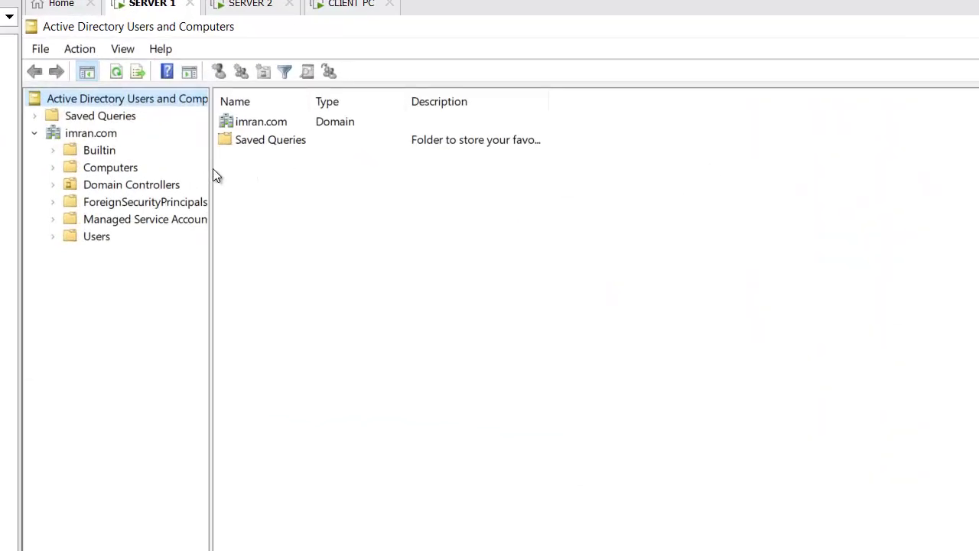
left_click_drag(212, 168, 268, 172)
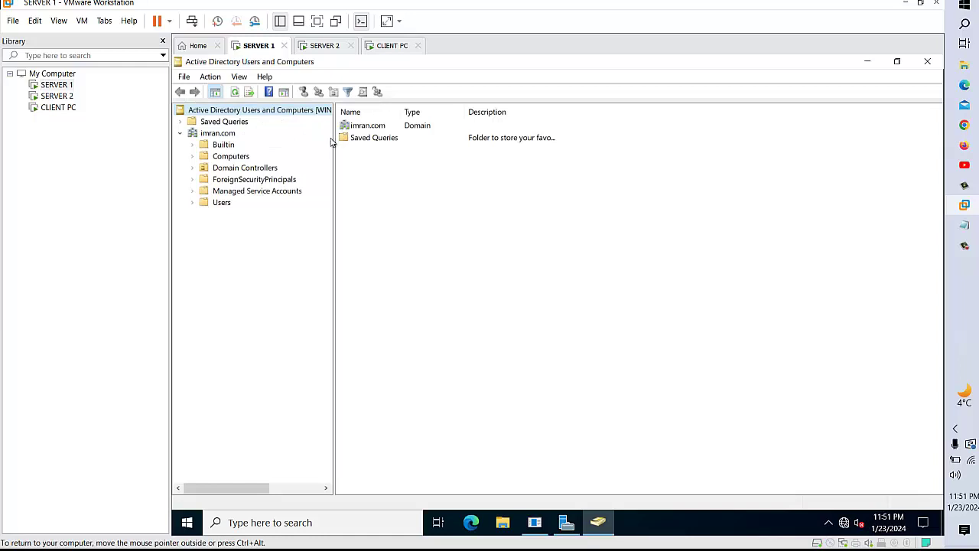
left_click_drag(333, 138, 359, 138)
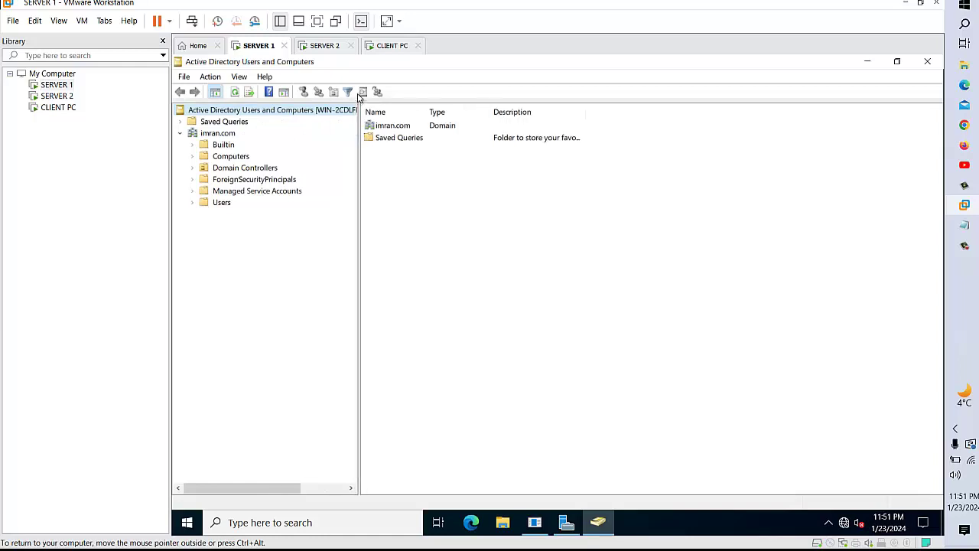
left_click(386, 46)
- Start a Command Prompt on the client and run ipconfig, showing 192.168.52.128
left_click(465, 213)
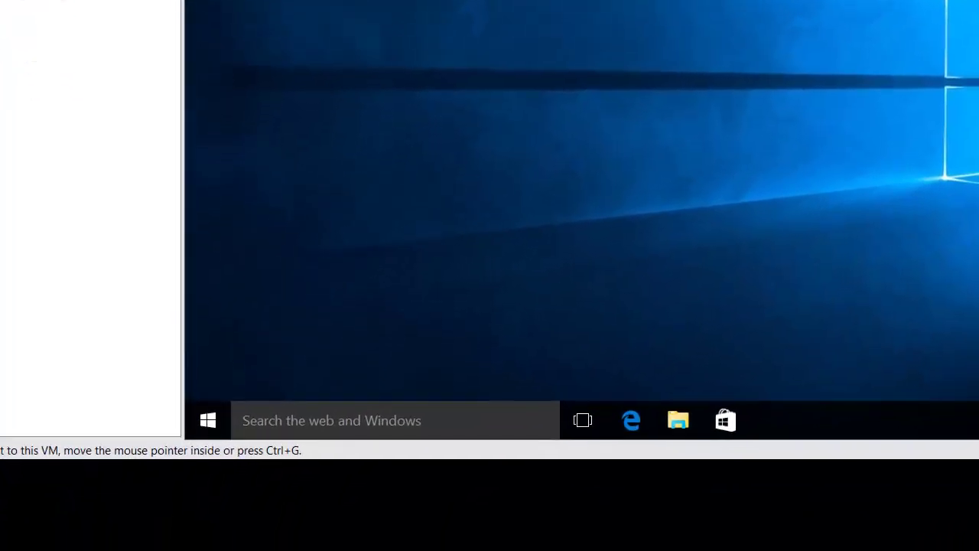
left_click(208, 423)
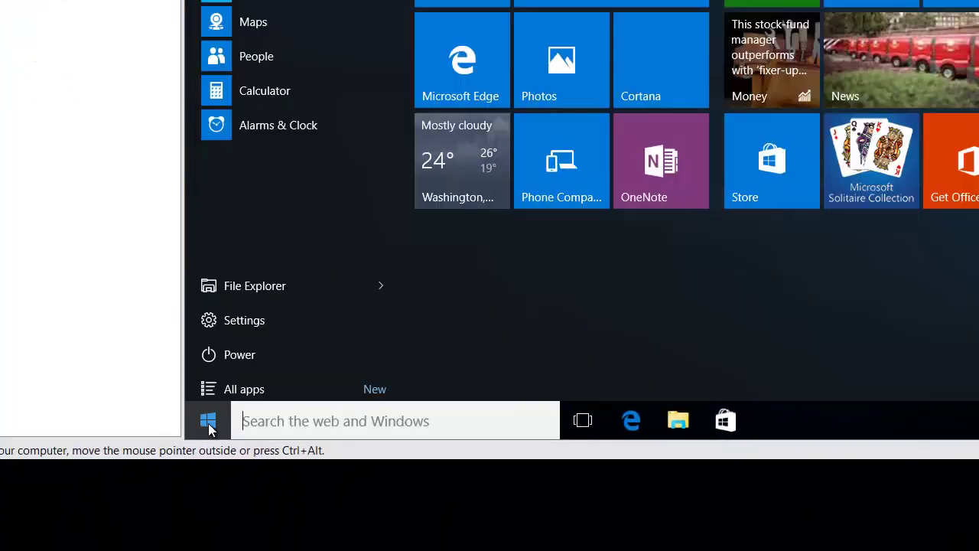
type("cmd")
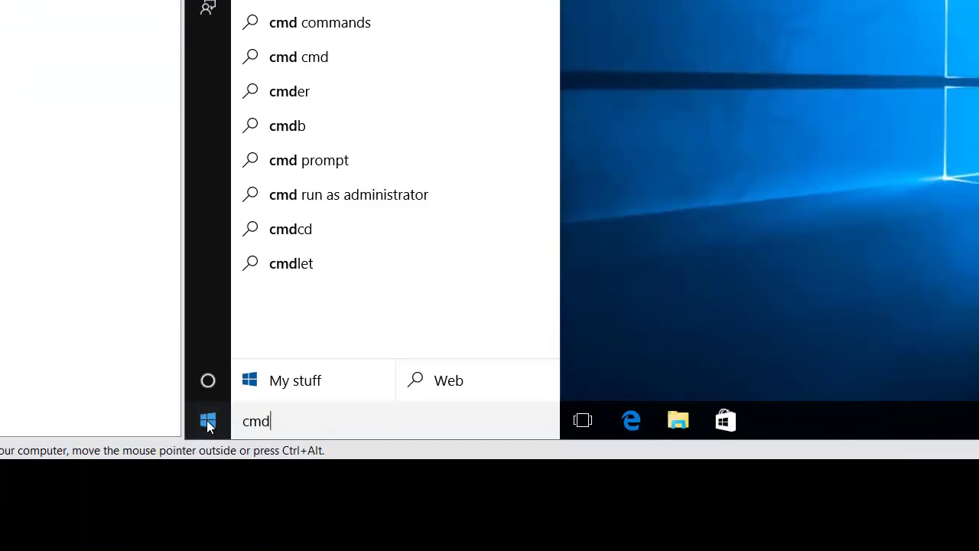
key("Return")
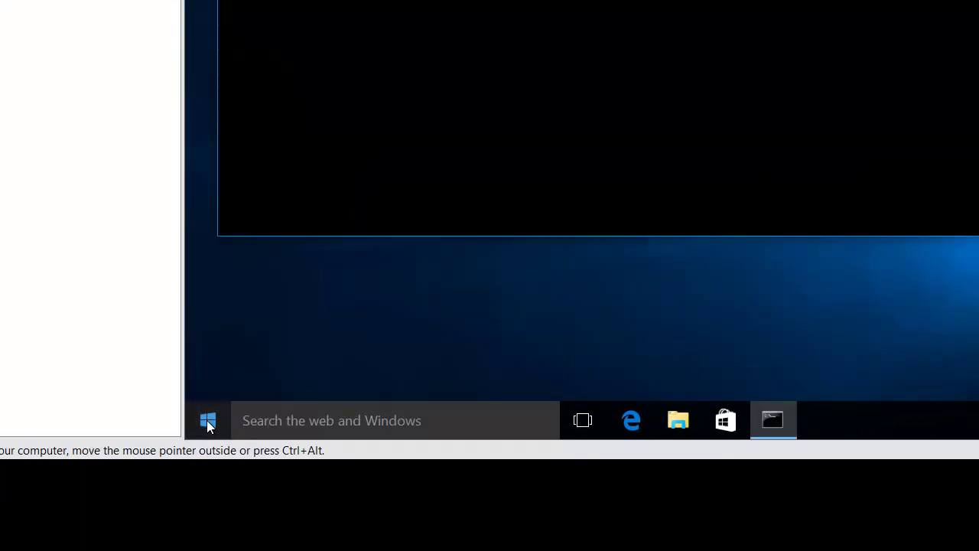
key("Return")
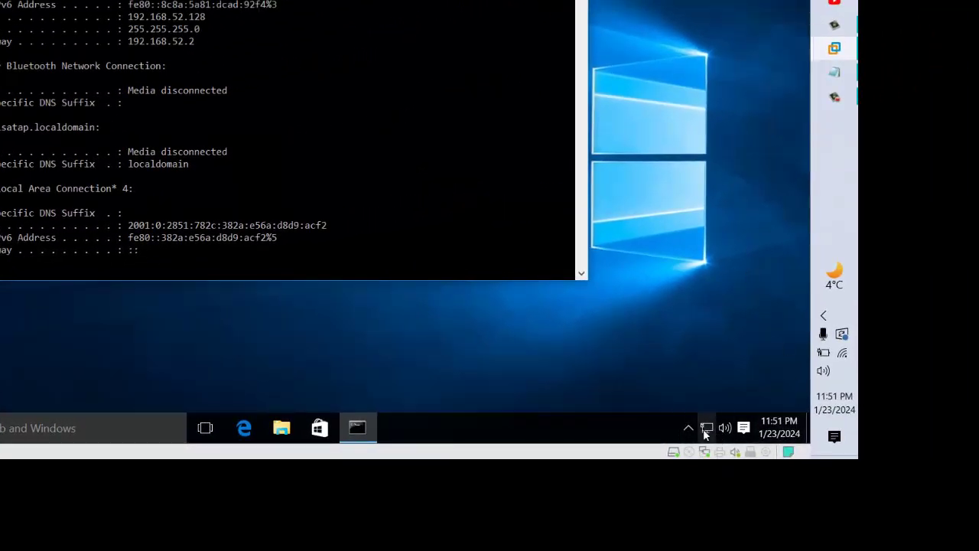
- Open the Ethernet0 adapter's IPv4 properties from the Network and Sharing Center
right_click(705, 434)
left_click(703, 420)
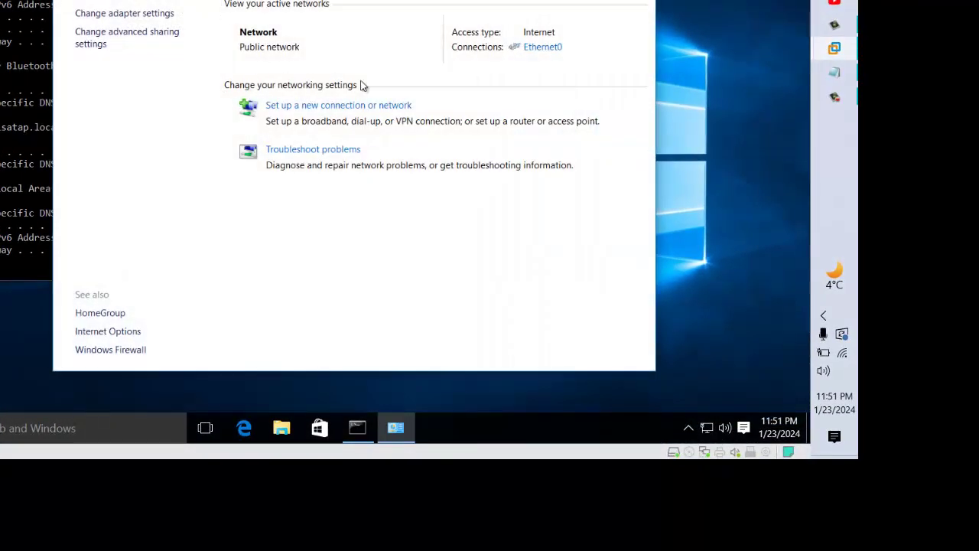
left_click(536, 50)
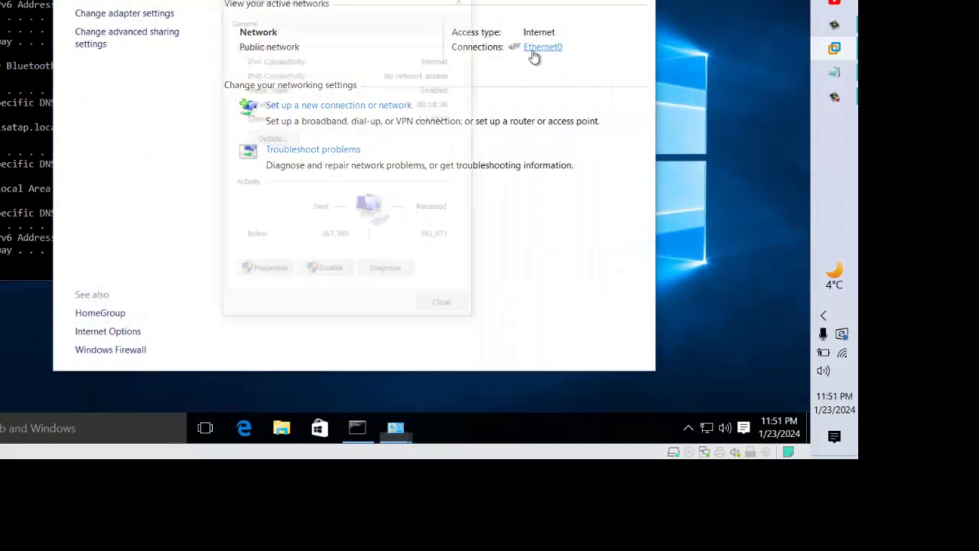
left_click(268, 272)
double_click(403, 198)
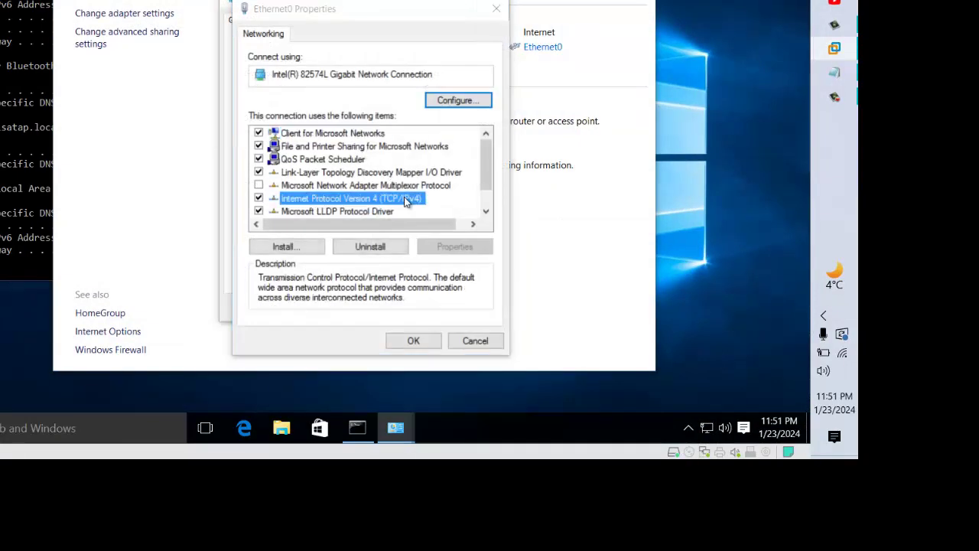
- Set static IP 192.168.52.128, mask 255.255.255.0, gateway 192.168.52.2, DNS 192.168.52.129
left_click(321, 178)
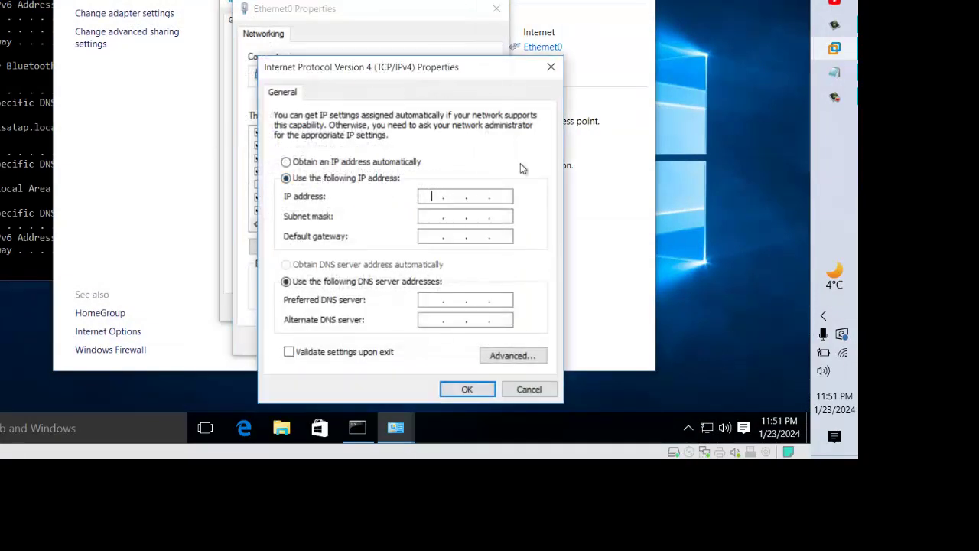
type("192 . 168 . 52 . 128")
key("Tab")
key("Tab")
type("1")
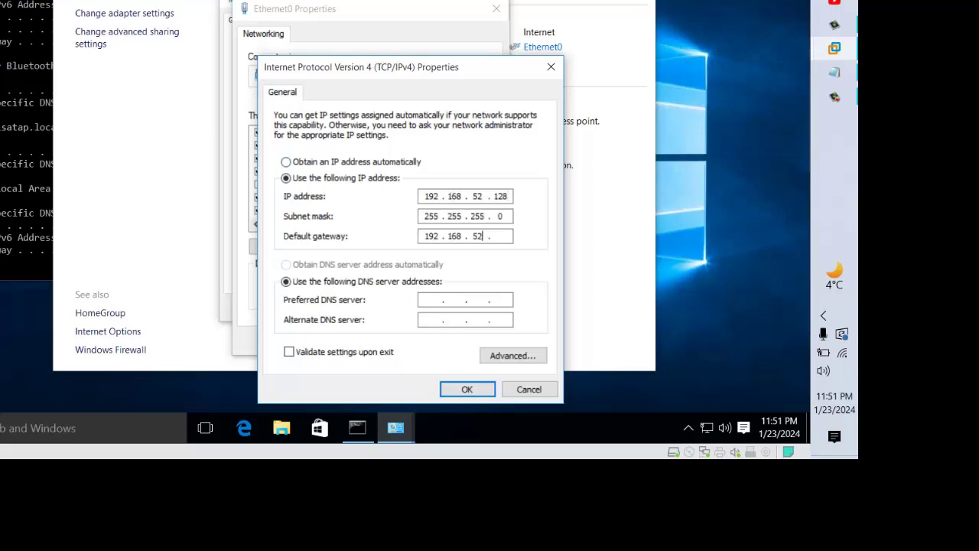
type("92 . 168 . 52 . 2")
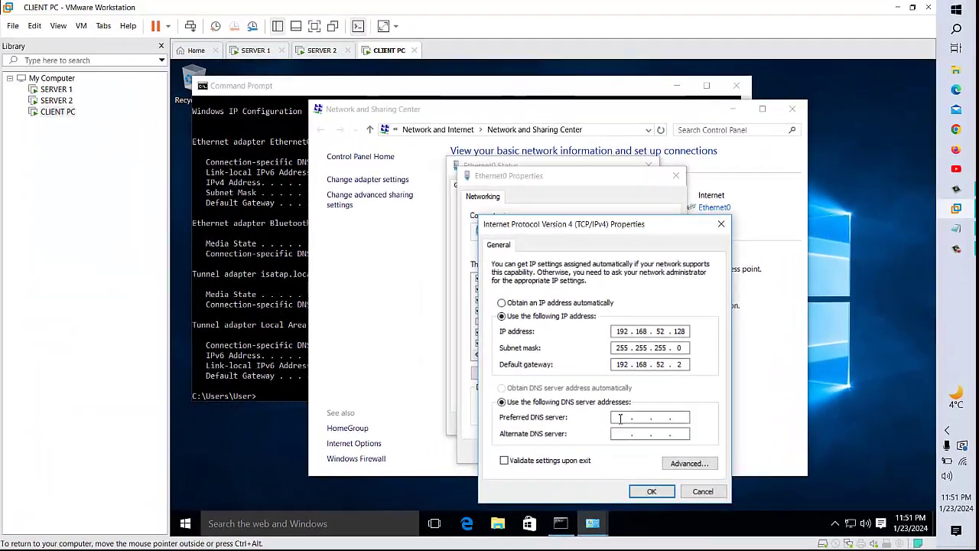
left_click(621, 417)
type("192.168.")
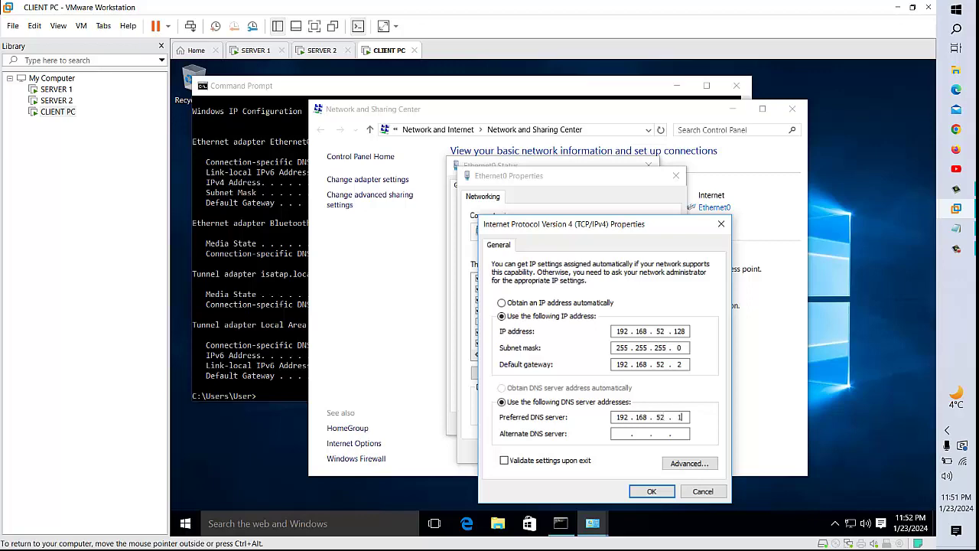
left_click(651, 492)
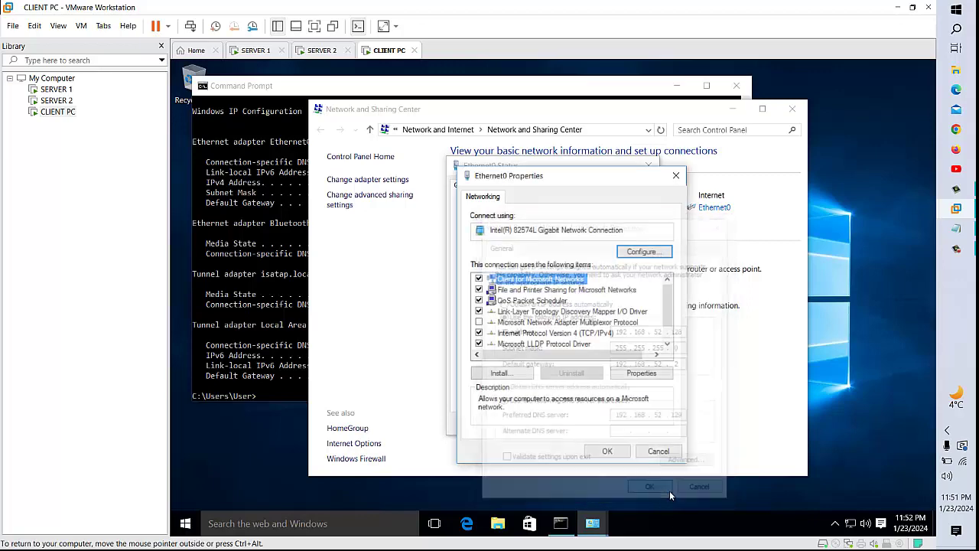
- Apply the adapter changes and close the status, sharing centre and Command Prompt windows
left_click(621, 455)
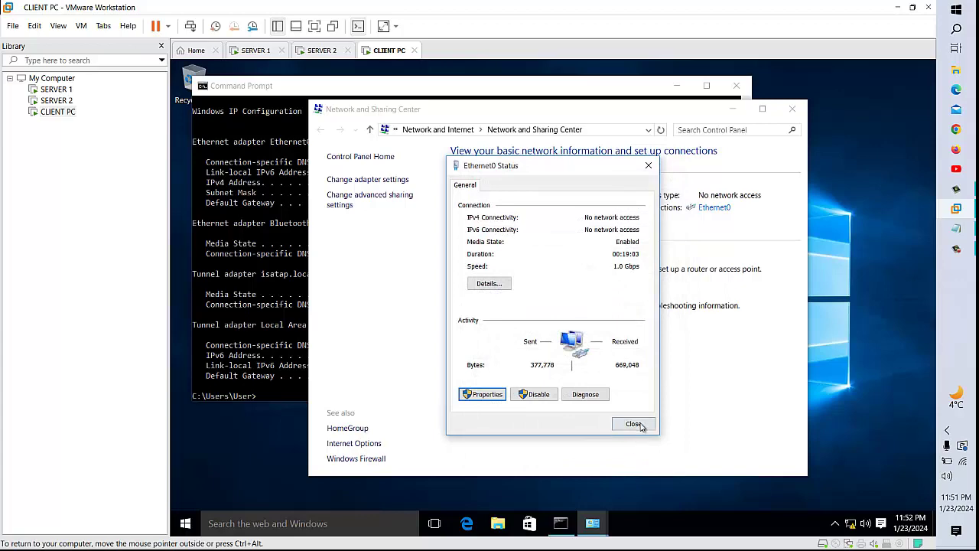
left_click(633, 423)
left_click(795, 109)
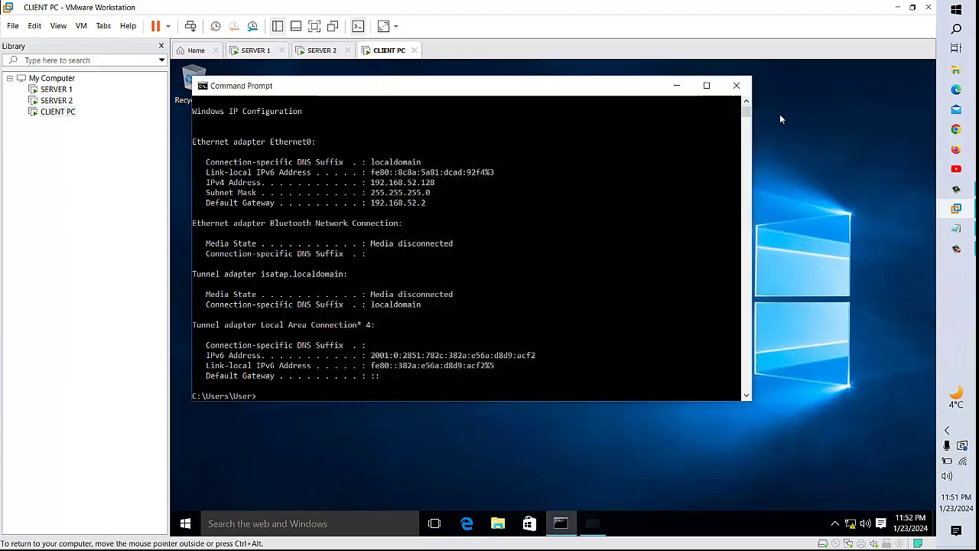
left_click(736, 84)
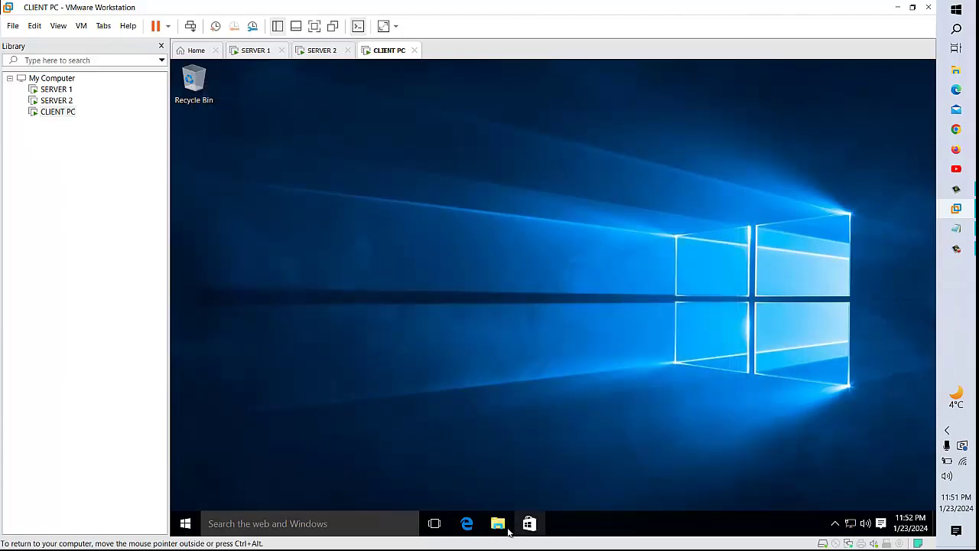
- Verify in Ethernet0 details that DNS server 192.168.52.129 is in use, then close everything
right_click(850, 523)
left_click(849, 519)
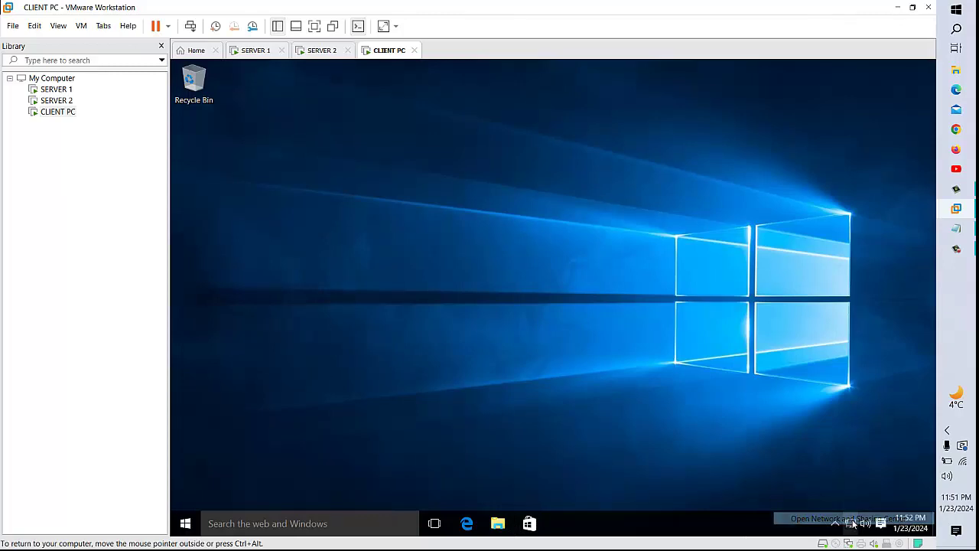
left_click(710, 207)
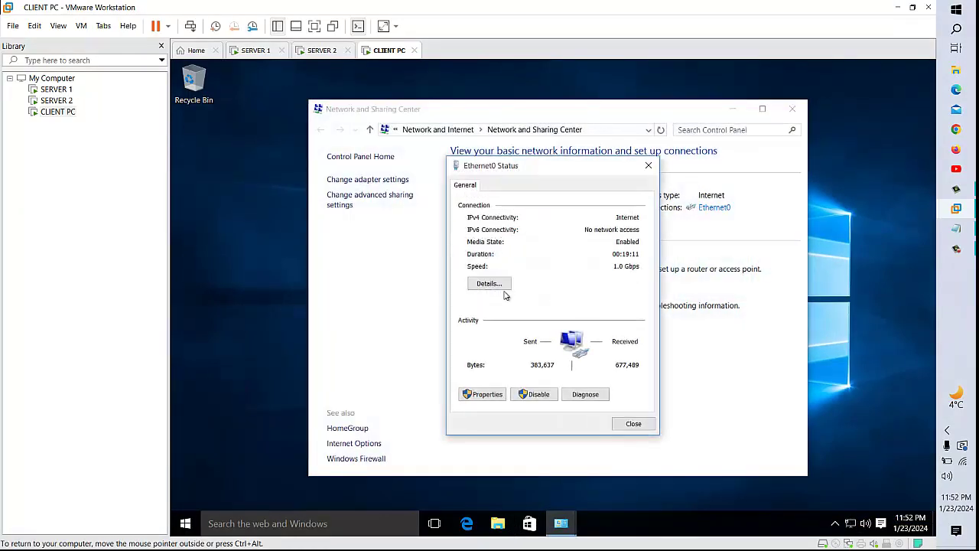
left_click(489, 284)
left_click(558, 303)
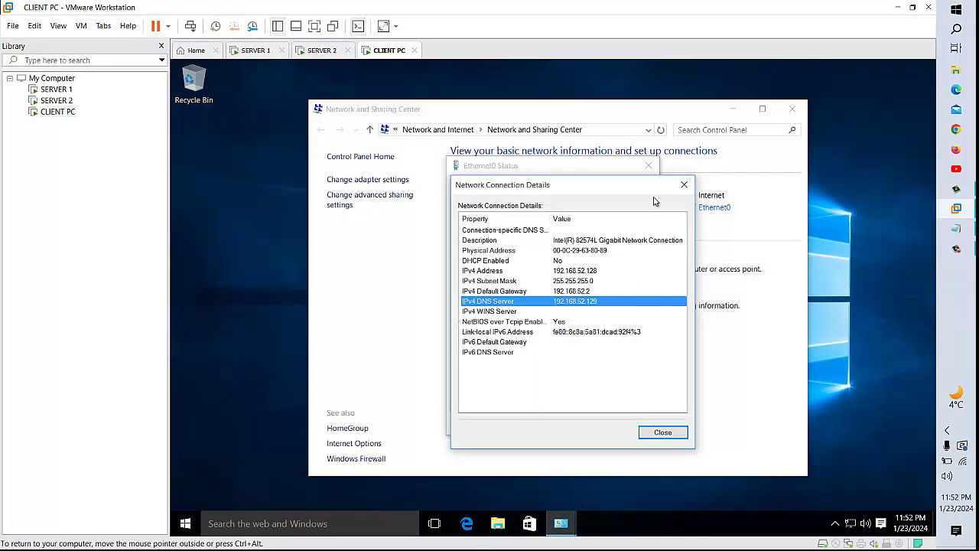
left_click(684, 184)
left_click(648, 165)
left_click(792, 109)
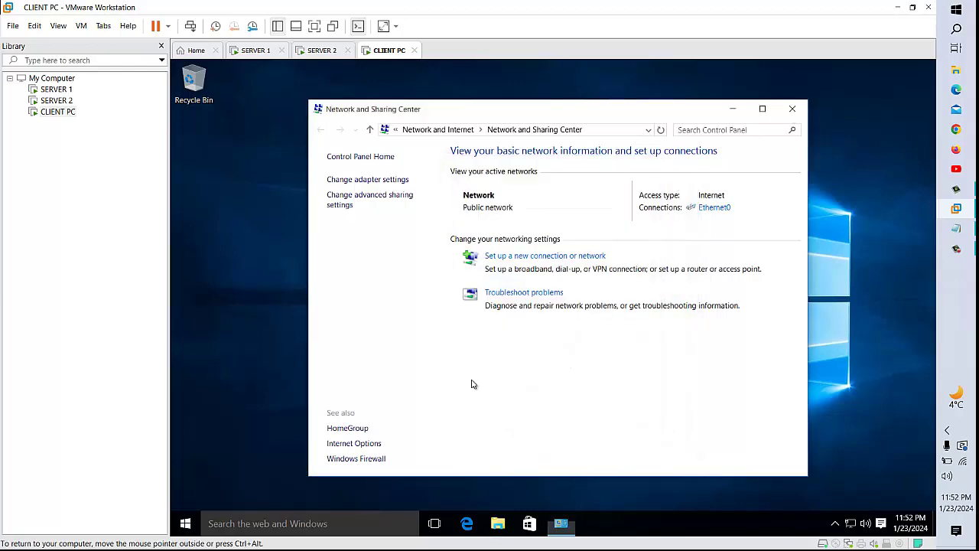
left_click(187, 531)
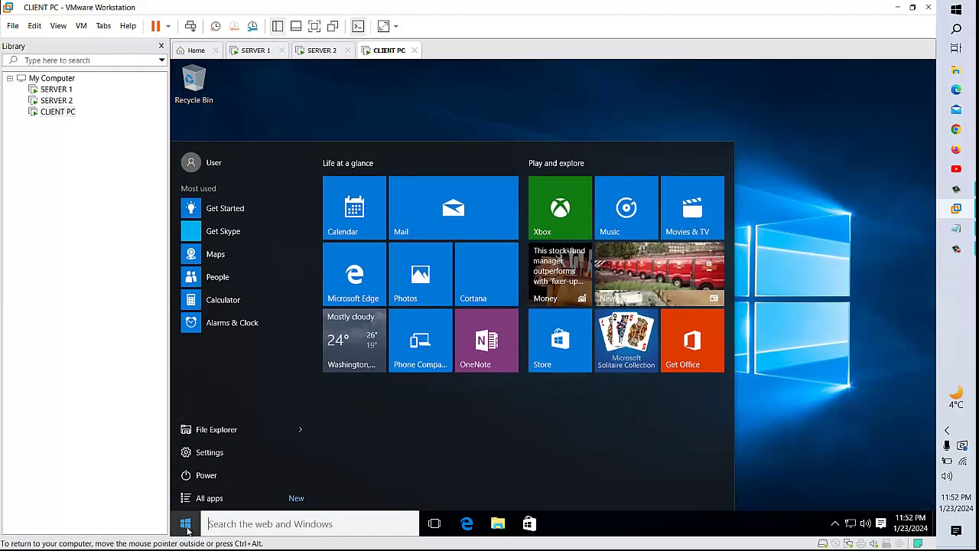
- Open Command Prompt and ping 192.168.52.129 and imran.com, both replying successfully
type("cmd")
key("Return")
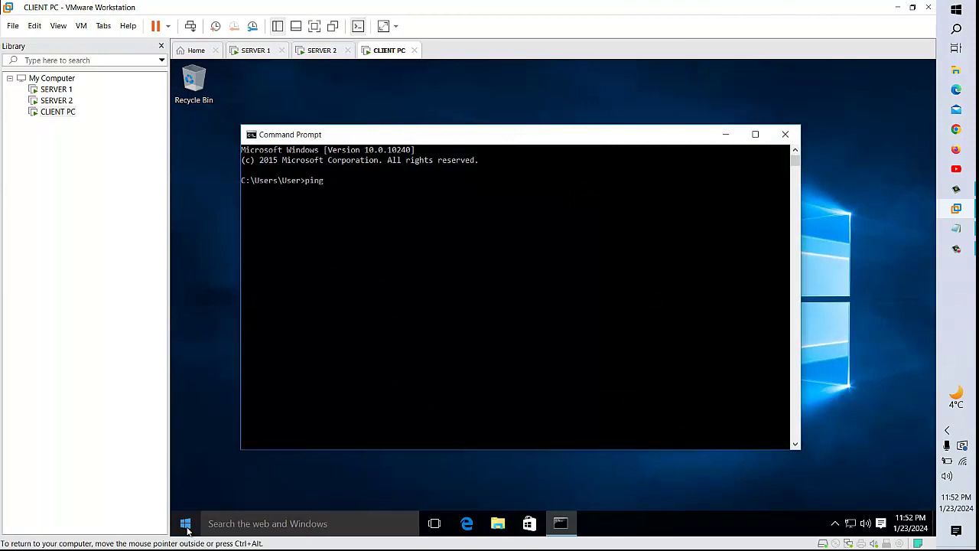
type("ping 192.168.52.129")
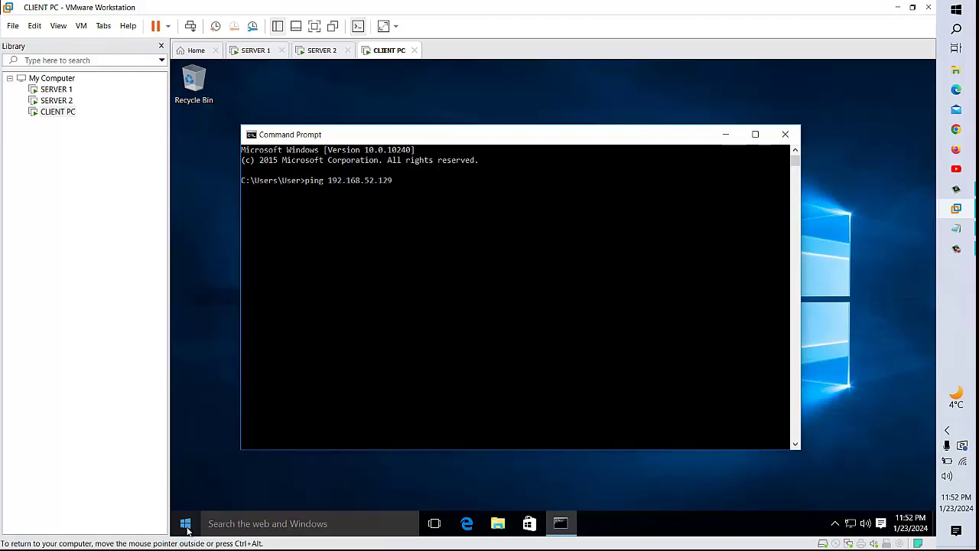
key("Return")
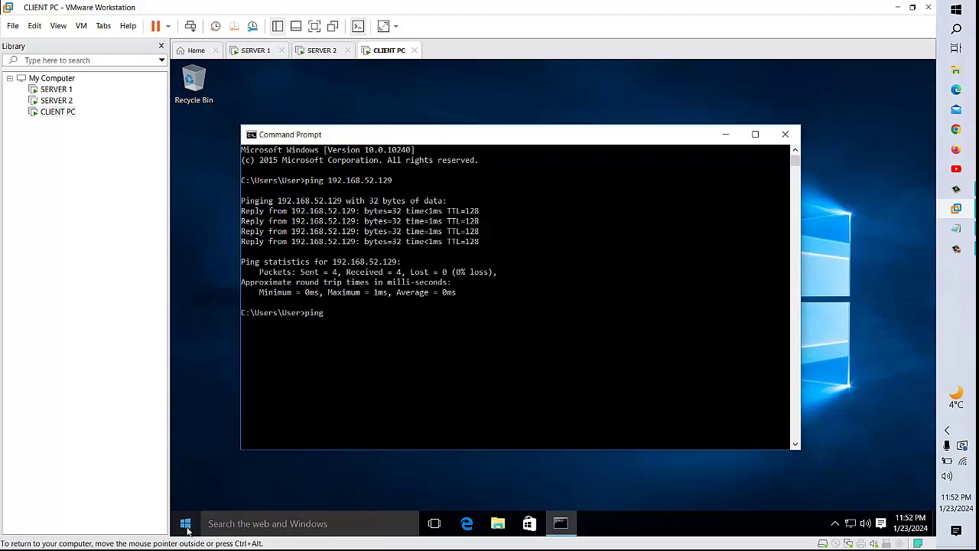
type("imran.com")
key("Return")
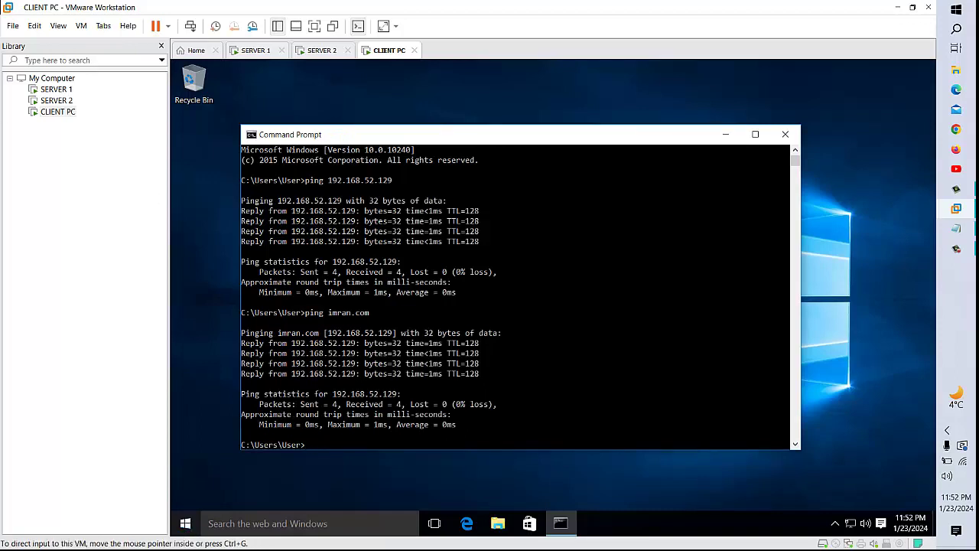
- On the client PC, close the command prompt and open This PC's system settings, maximized
left_click(255, 51)
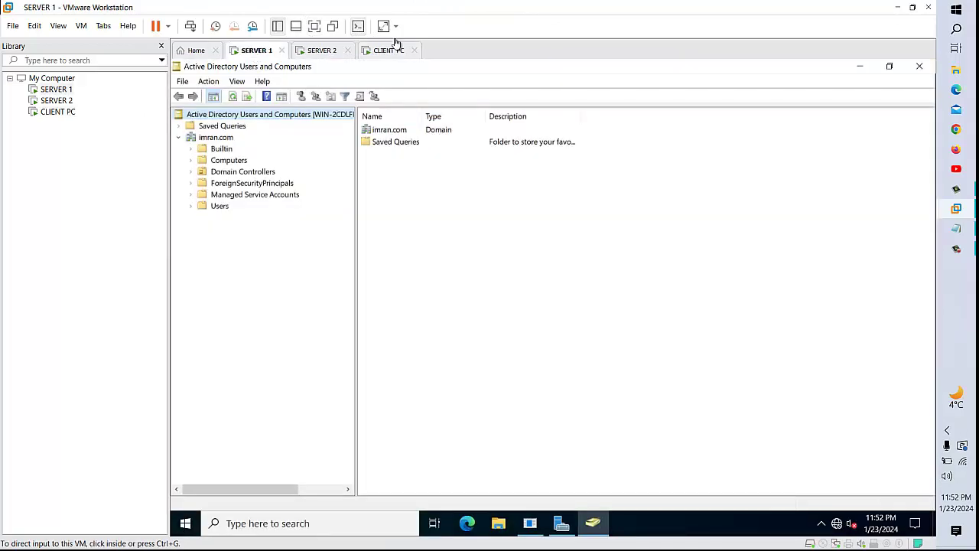
left_click(394, 51)
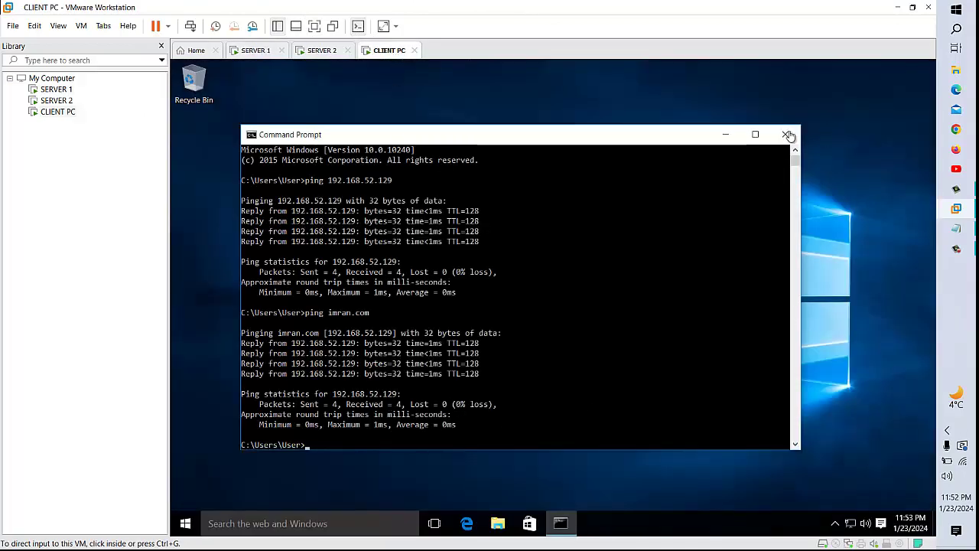
left_click(785, 134)
left_click(498, 524)
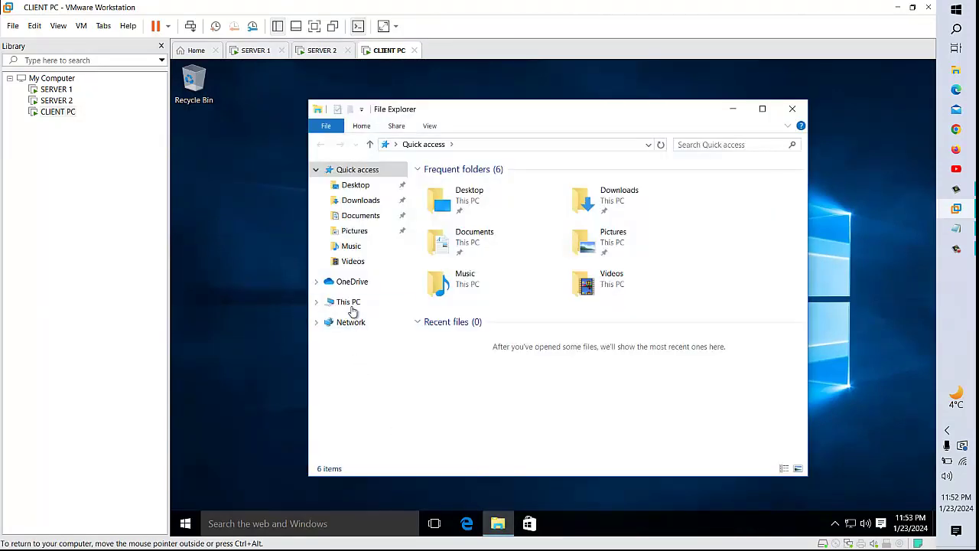
right_click(350, 306)
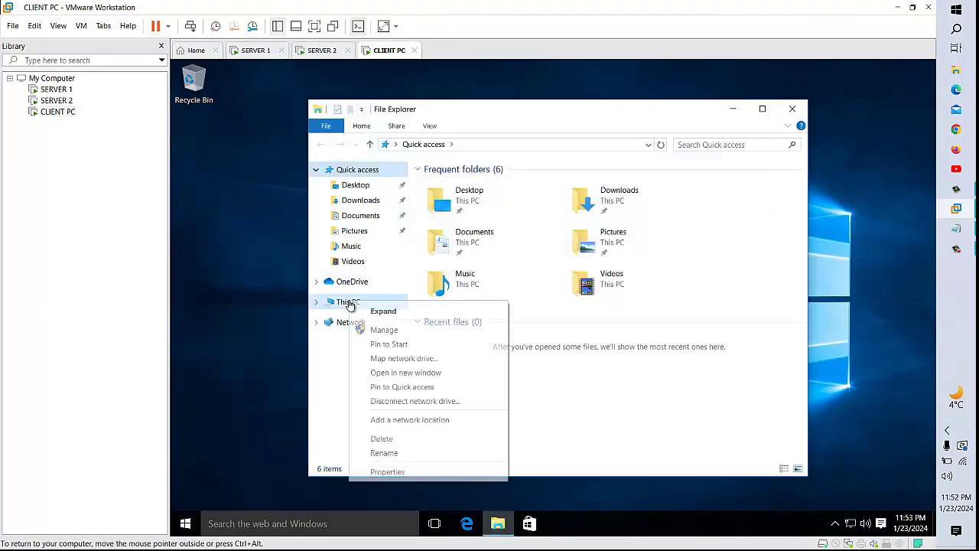
left_click(381, 474)
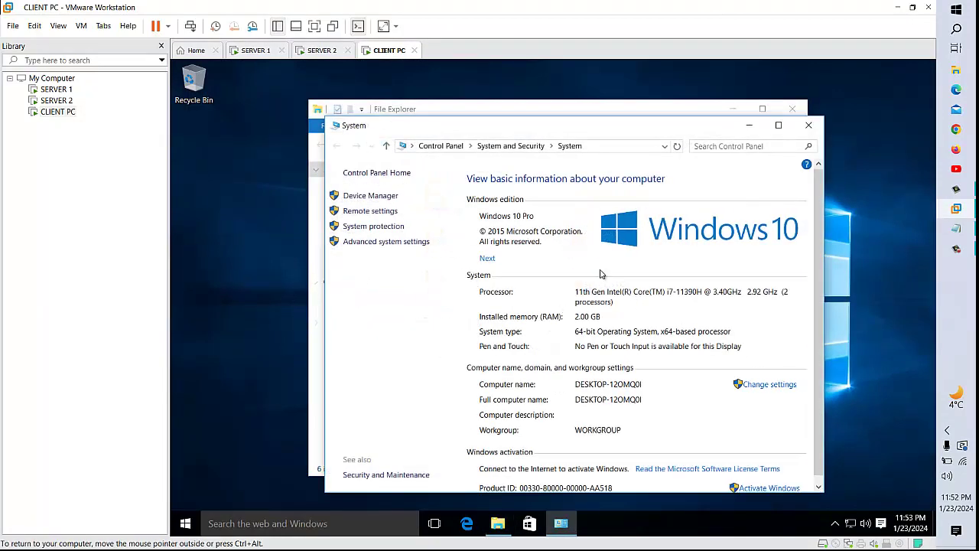
left_click(778, 124)
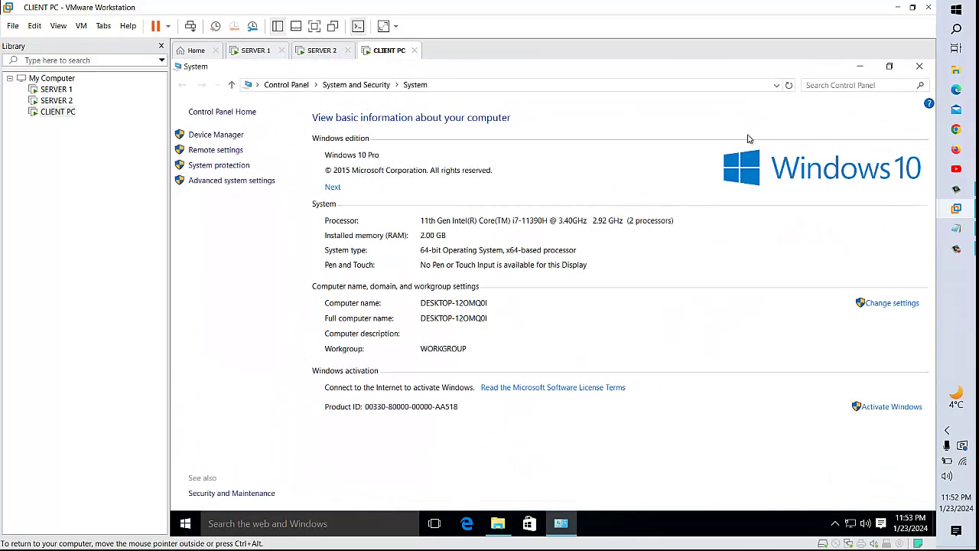
left_click(882, 302)
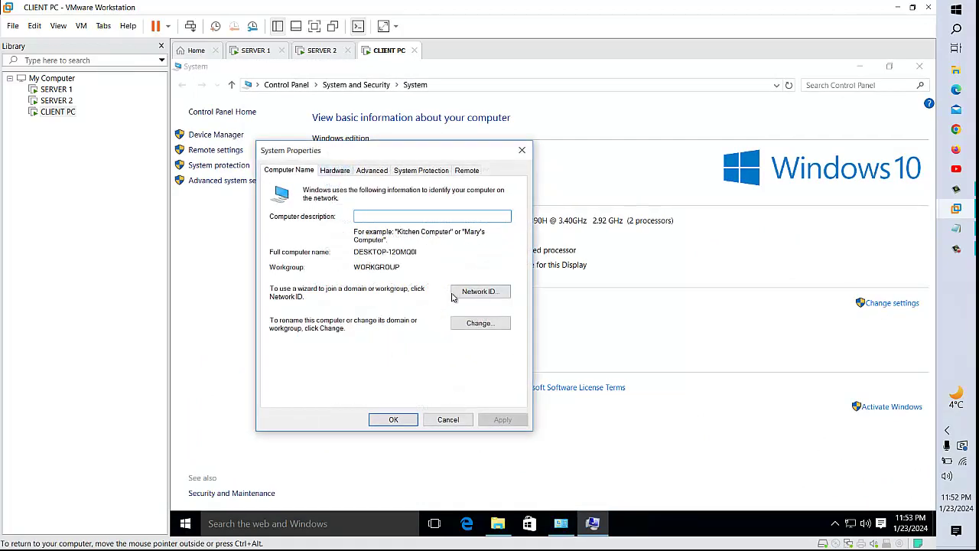
- Join the computer to the imran.com domain, entering the domain account's credentials
left_click(481, 322)
left_click(297, 320)
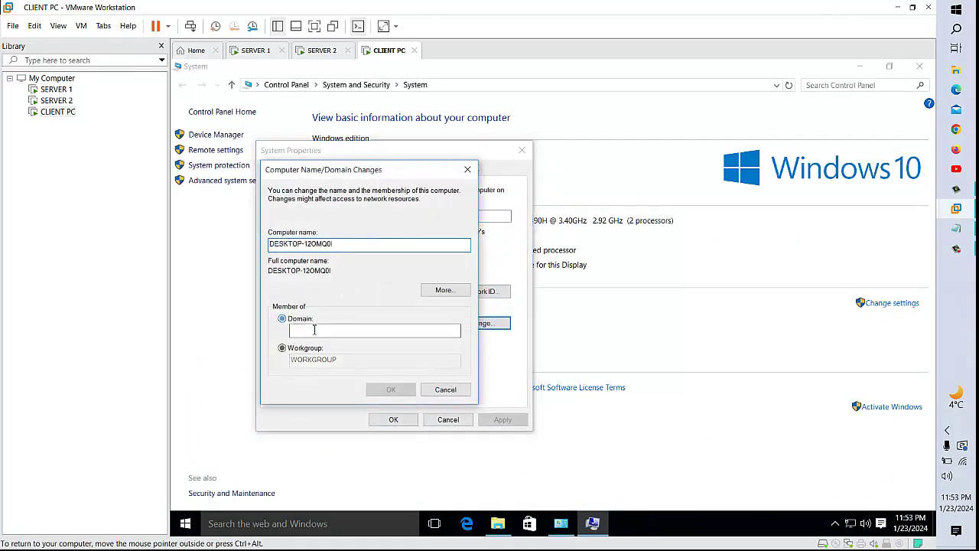
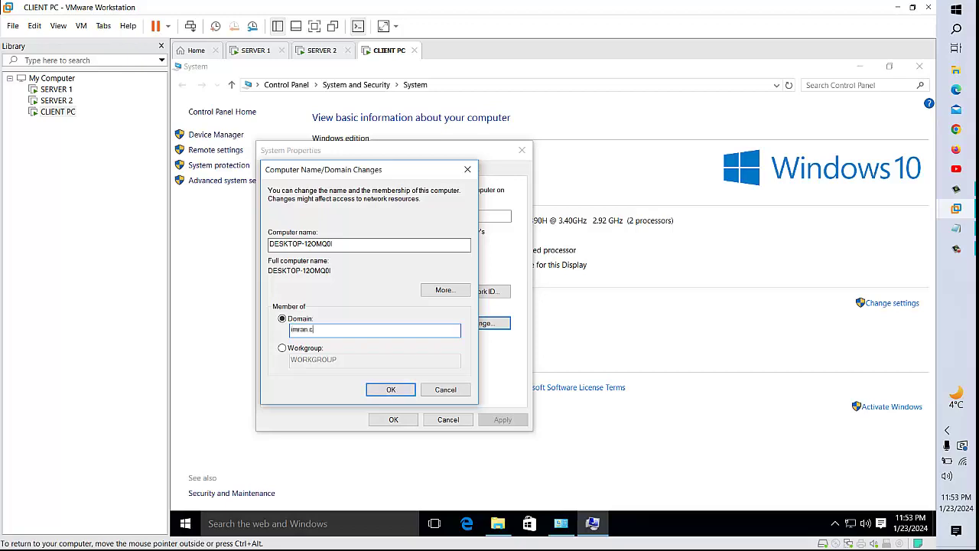
key("Return")
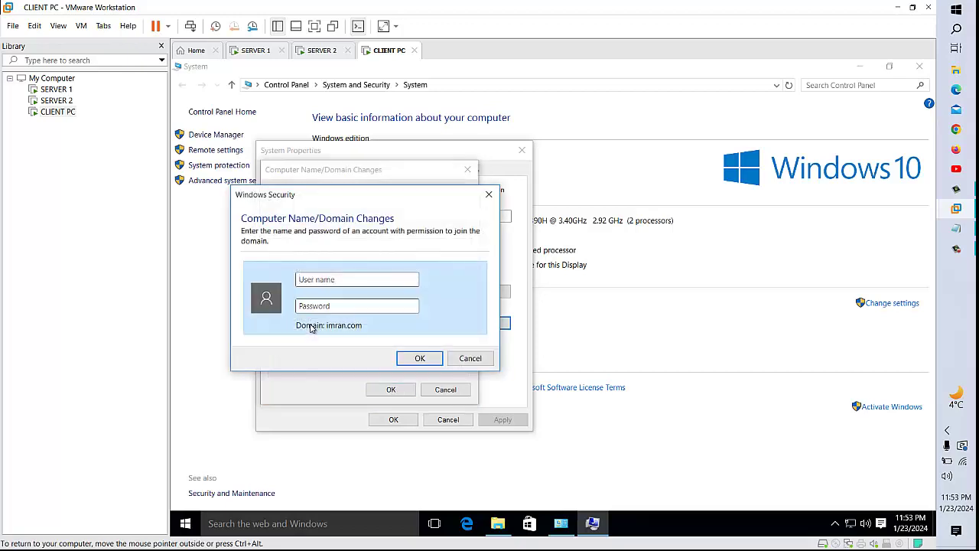
key("Return")
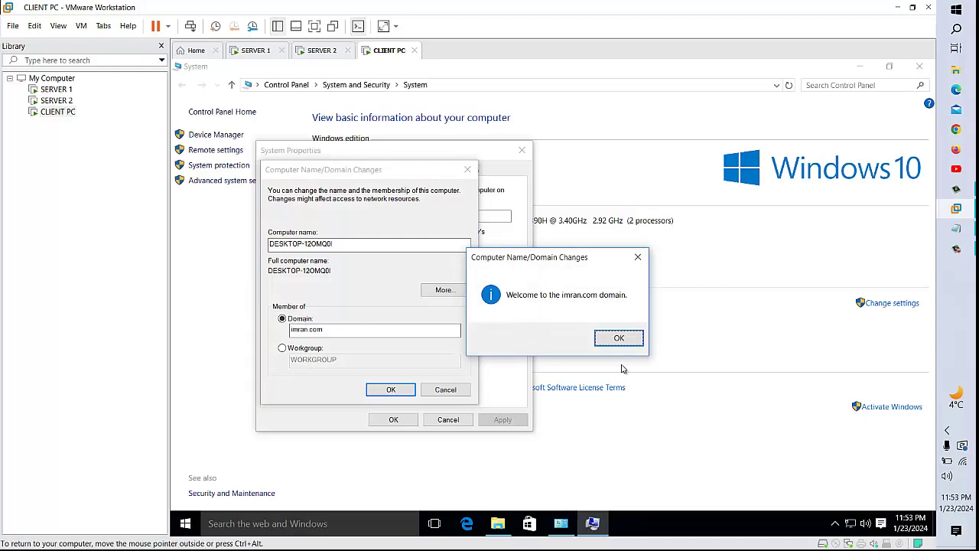
- Accept the welcome and restart notices, close System Properties, and restart the client now
left_click(619, 338)
left_click(392, 390)
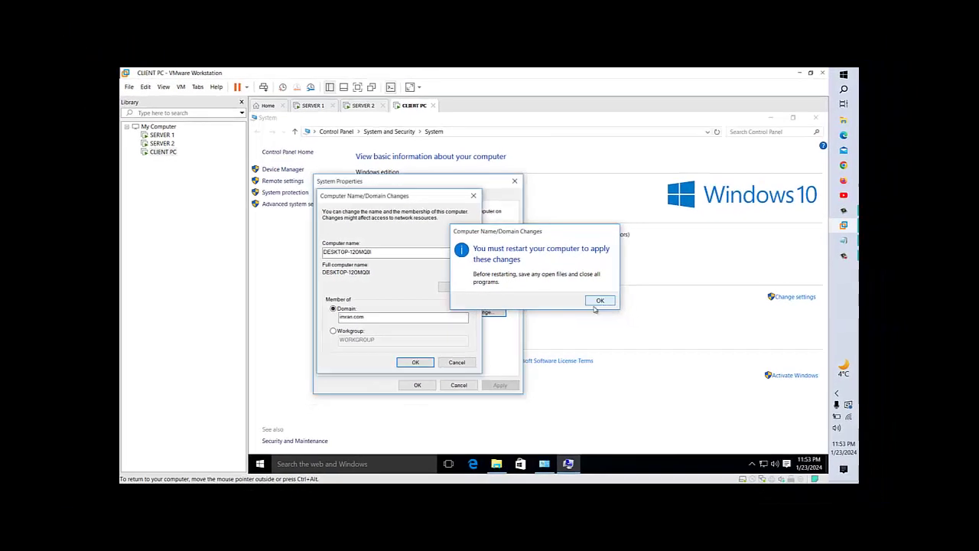
left_click(634, 307)
left_click(393, 419)
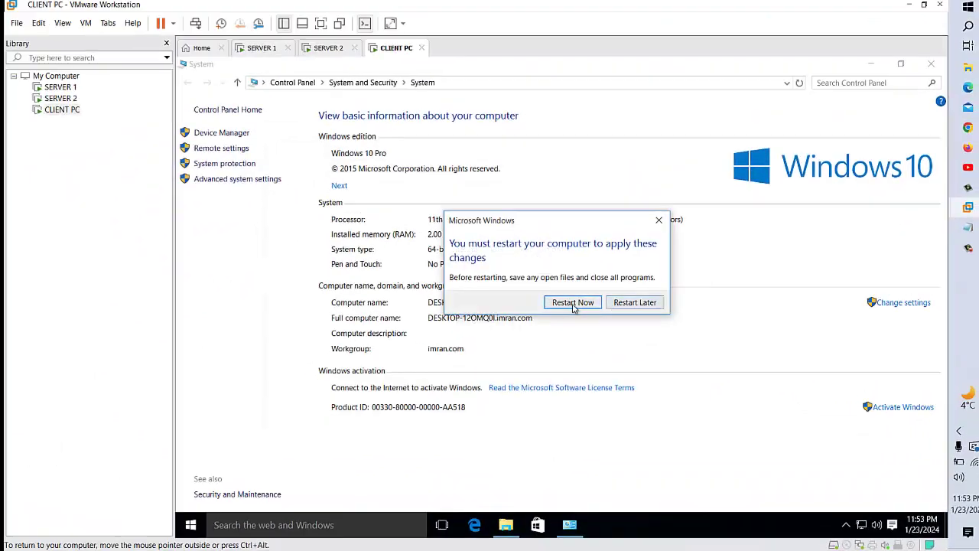
left_click(572, 302)
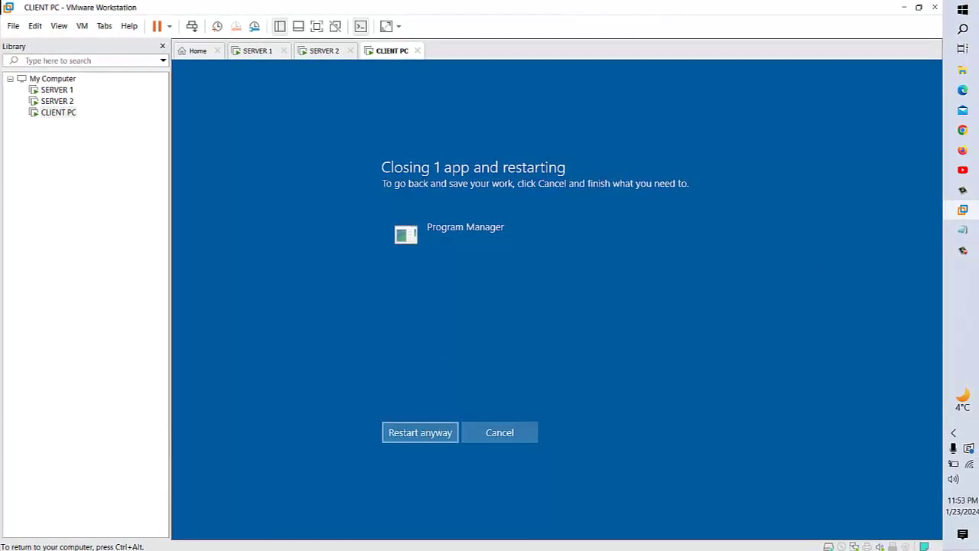
- Restart anyway, reach the IMRAN Other user sign-in, then switch to SERVER 1
left_click(426, 433)
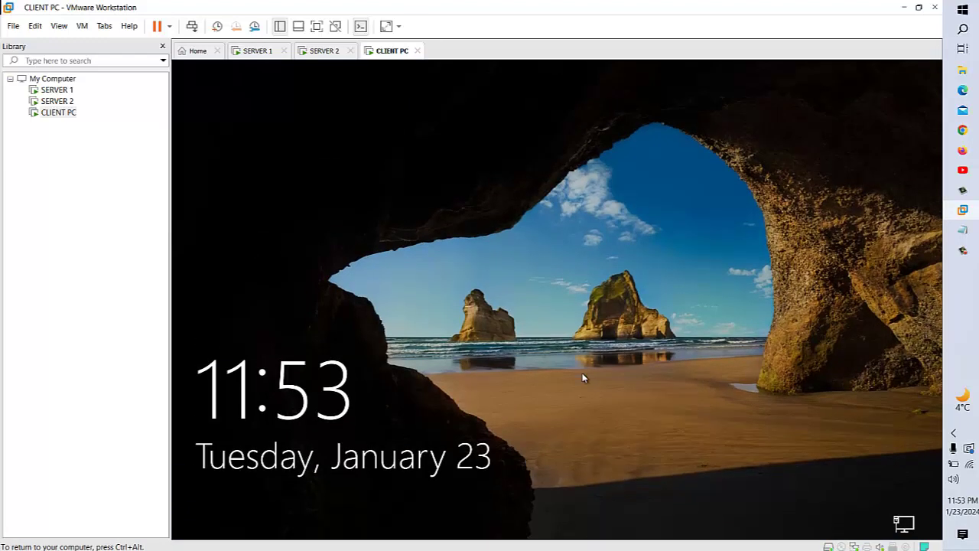
left_click(583, 378)
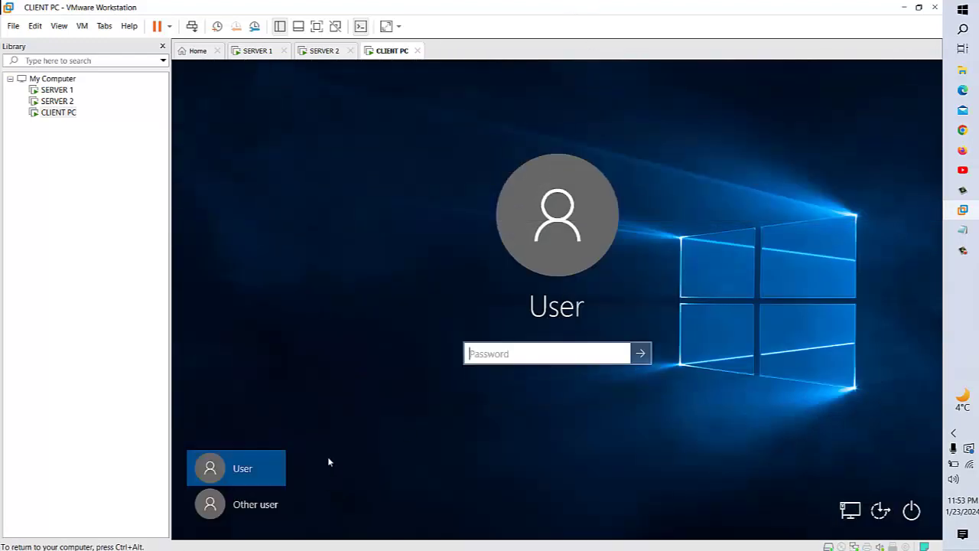
left_click(248, 512)
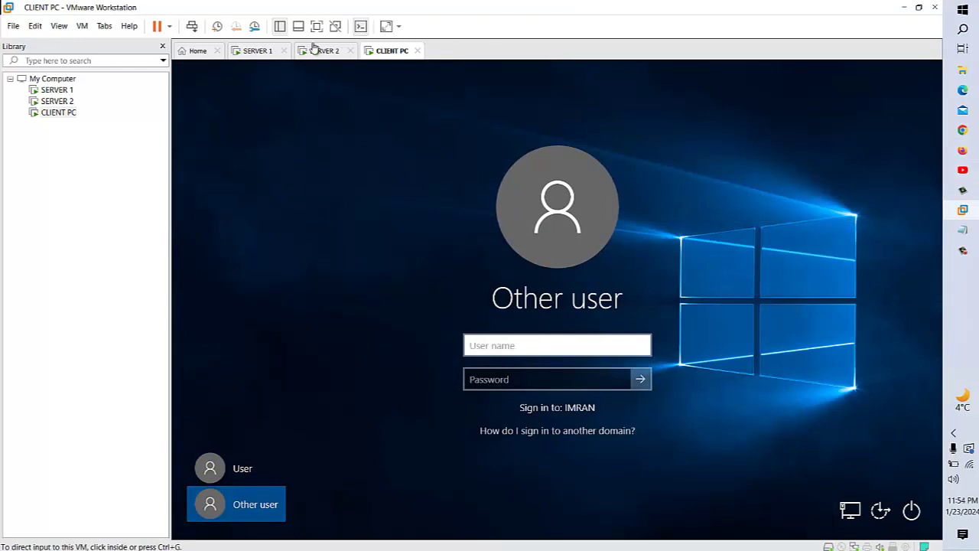
left_click(258, 50)
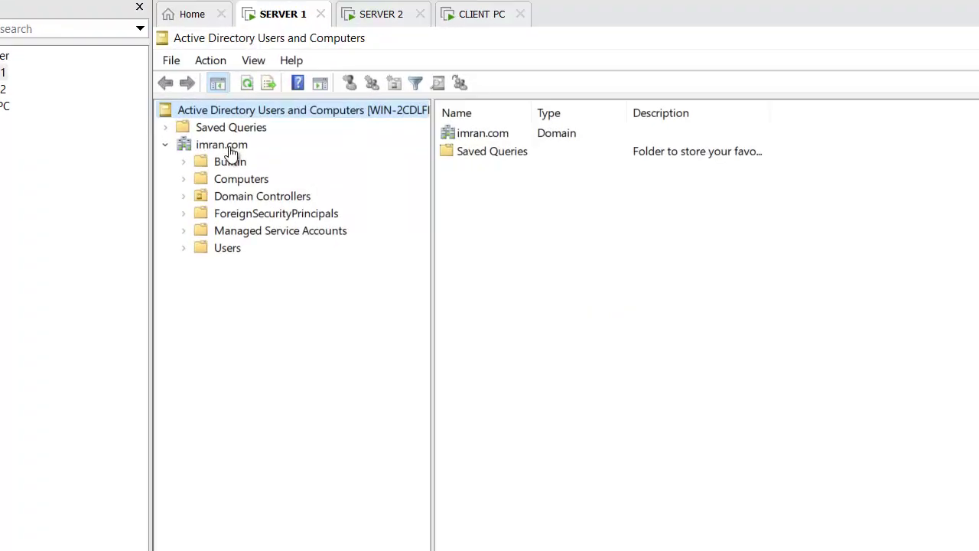
- Create the IT organizational unit under imran.com
right_click(228, 141)
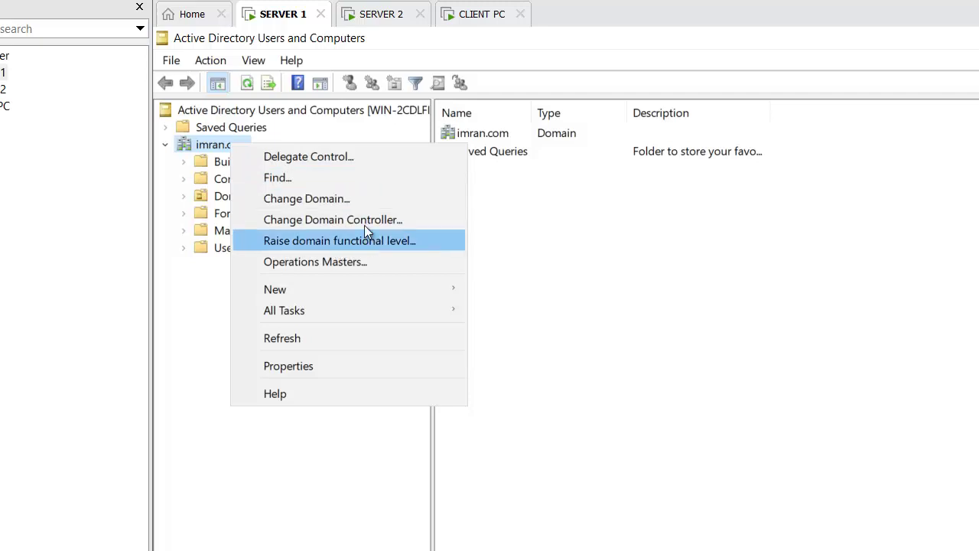
right_click(212, 146)
mouse_move(322, 290)
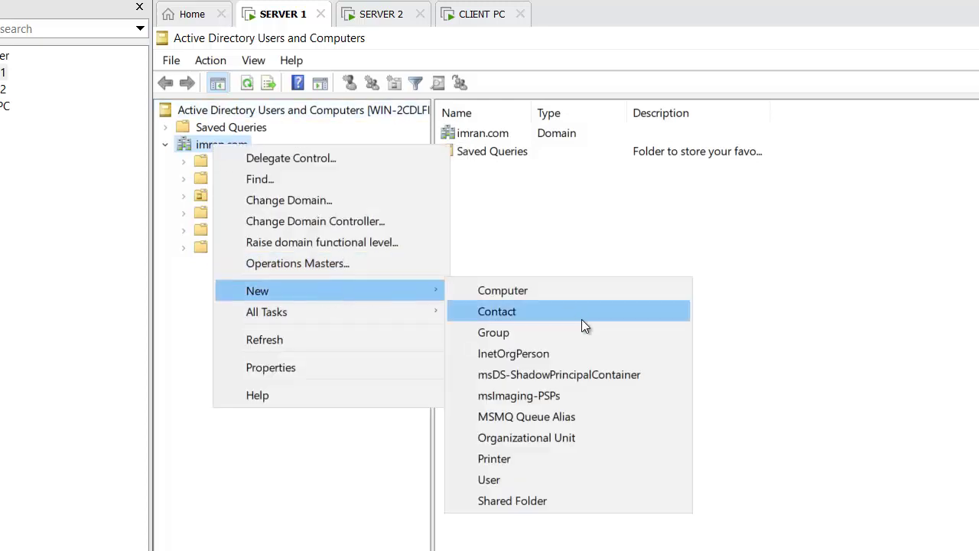
left_click(542, 438)
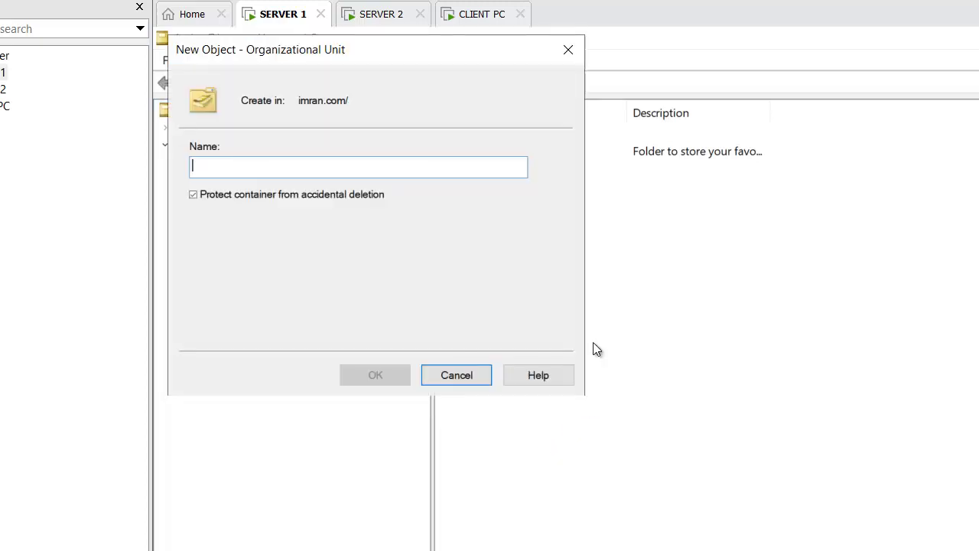
type("IT")
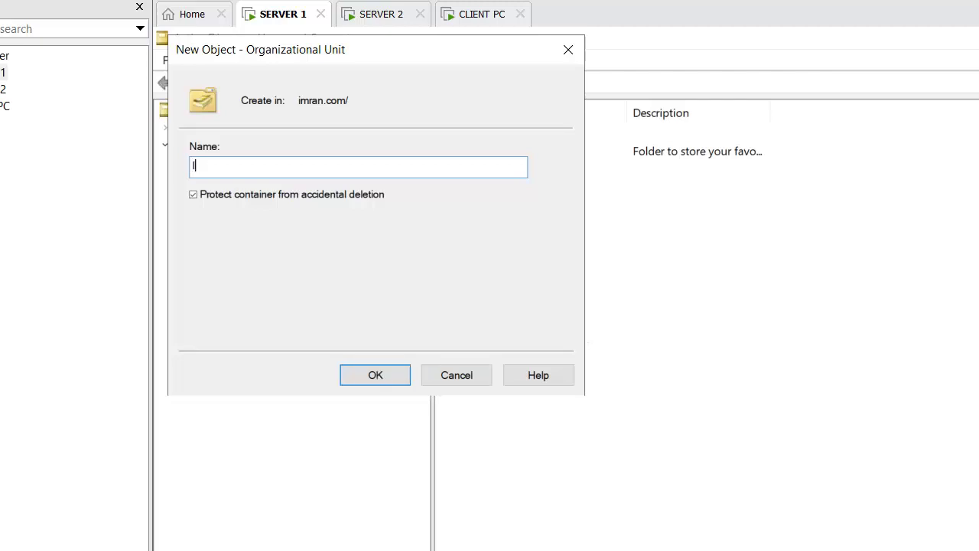
left_click(387, 376)
- Add a FINANCE organizational unit and start a third one named HR
right_click(222, 144)
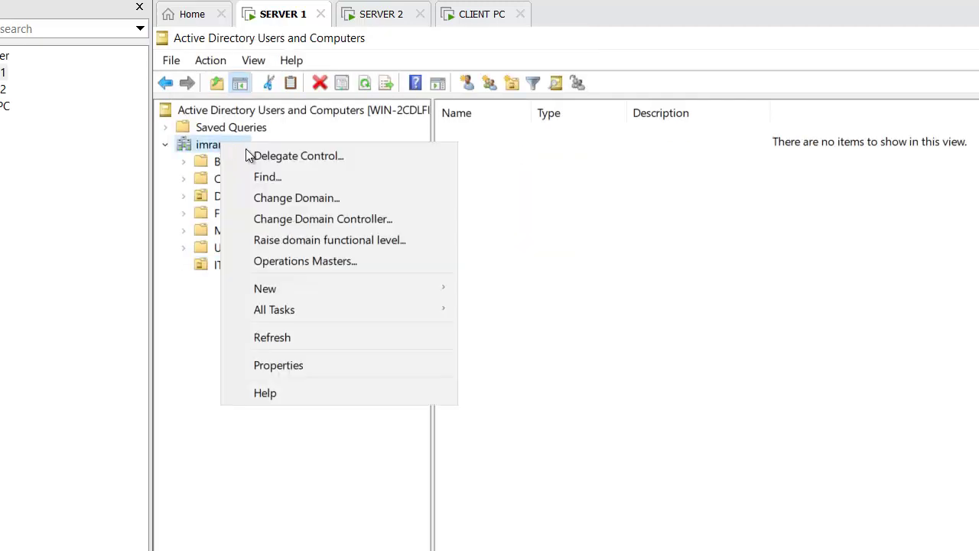
mouse_move(292, 291)
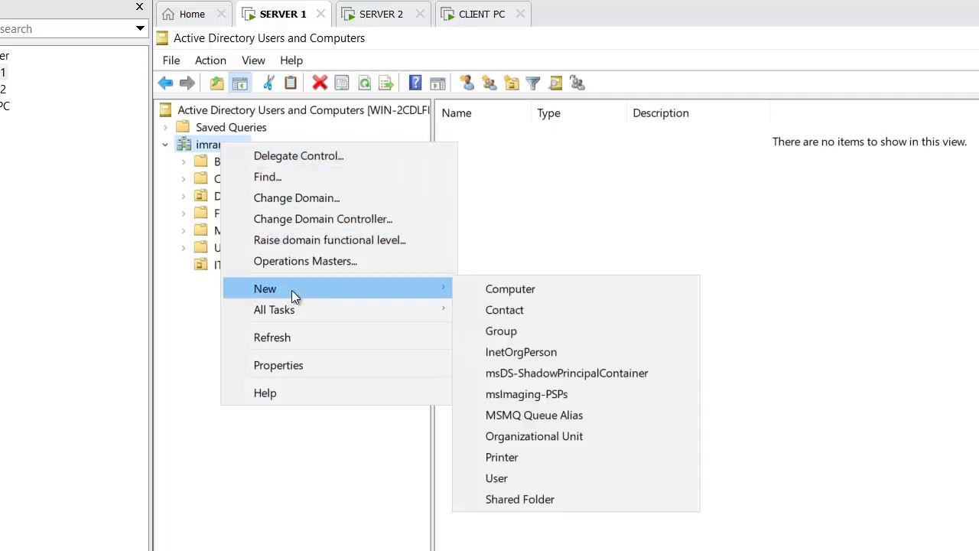
left_click(562, 437)
type("FINANCE")
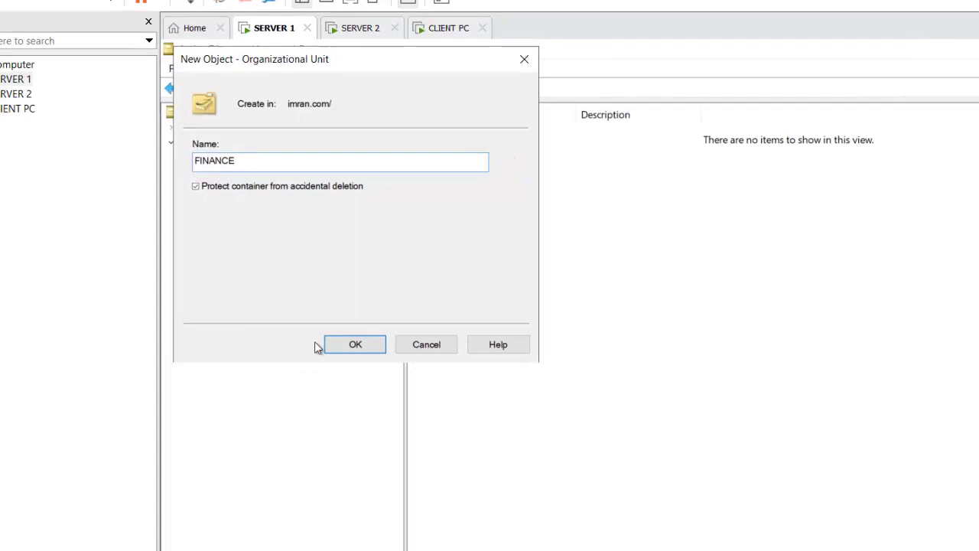
left_click(350, 344)
right_click(219, 143)
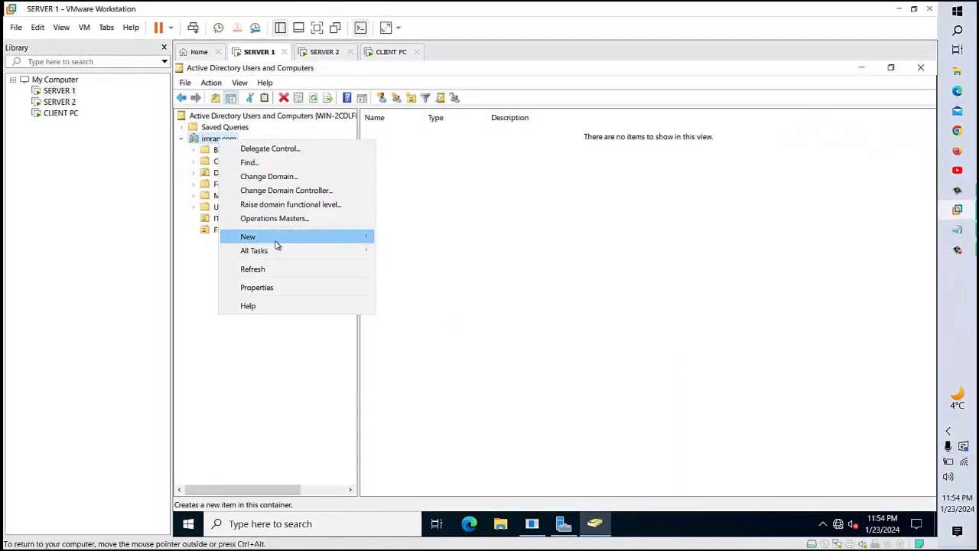
mouse_move(276, 239)
left_click(425, 332)
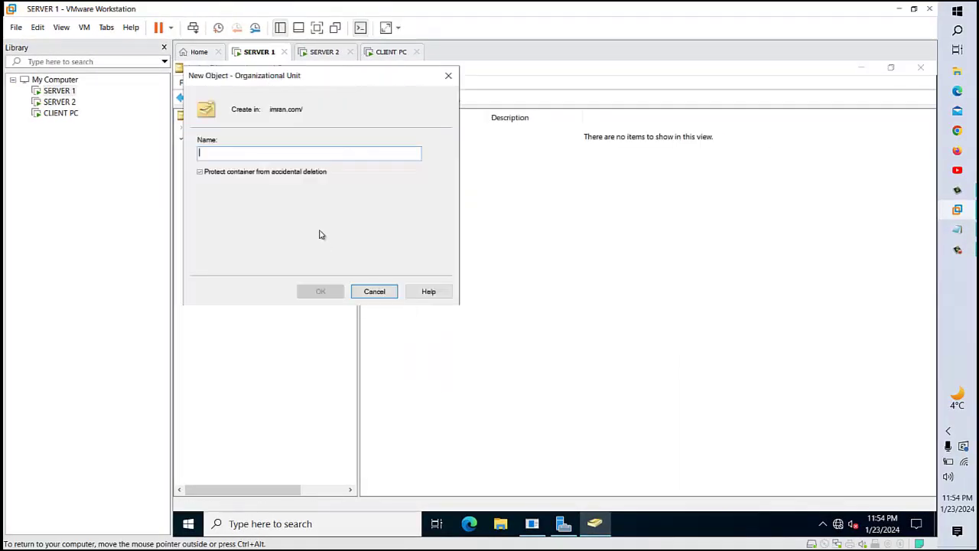
type("HR")
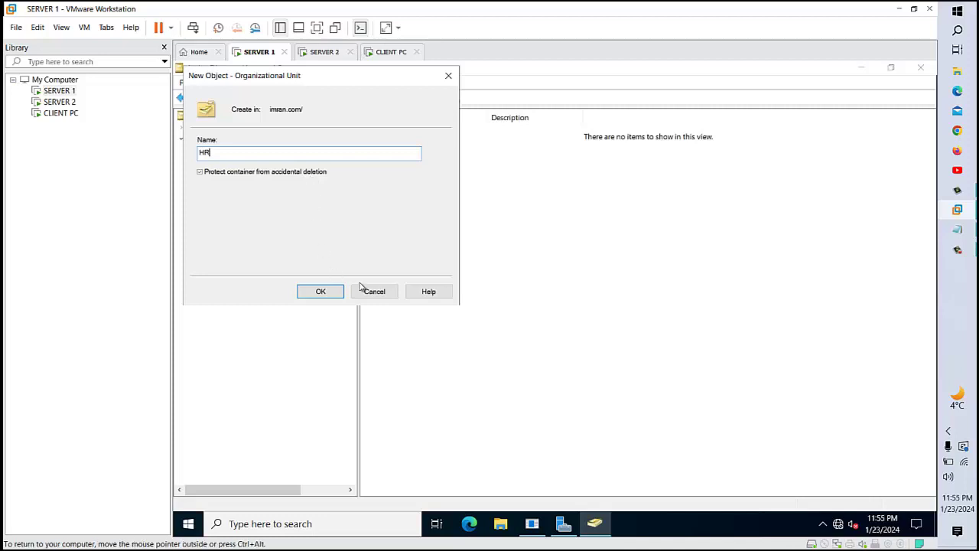
- Confirm the HR unit, try deleting it, and dismiss the protected-object error
left_click(313, 291)
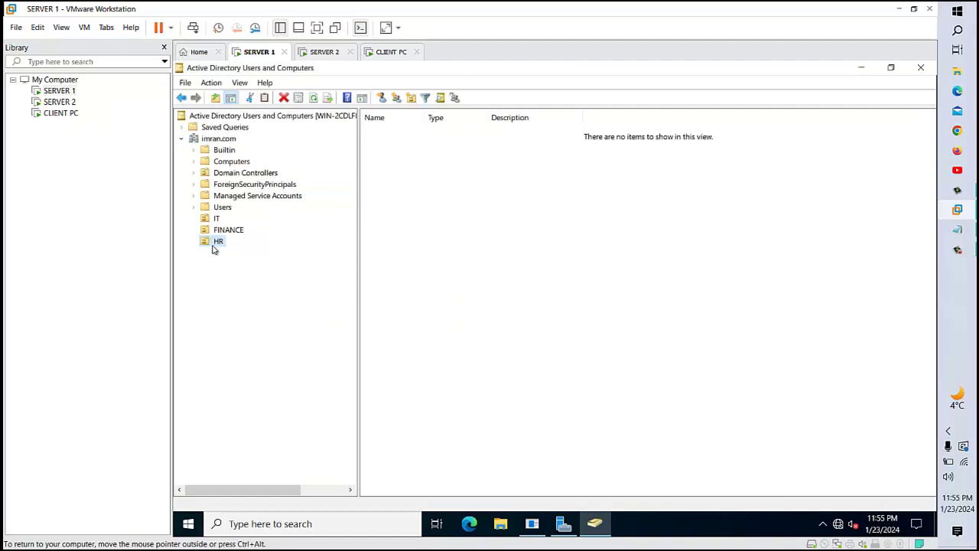
right_click(215, 249)
left_click(259, 368)
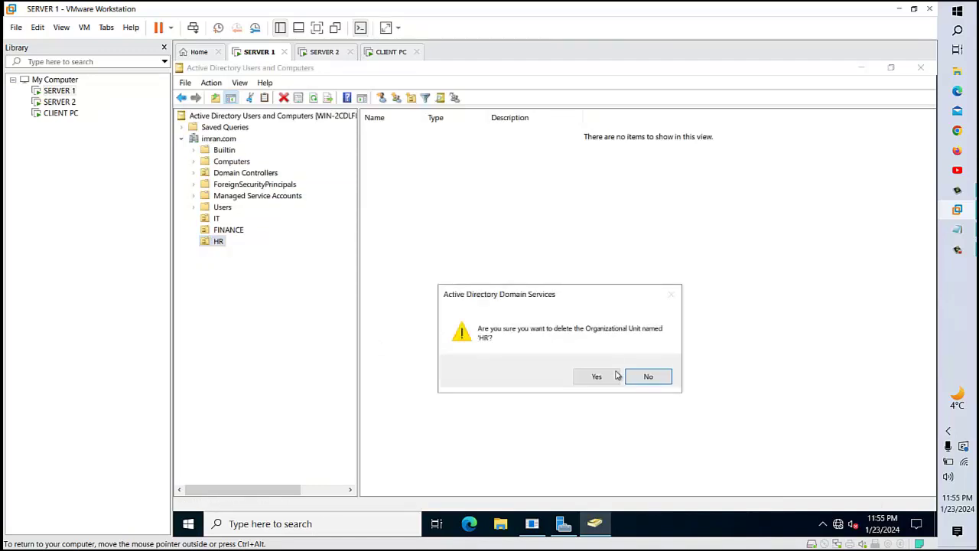
left_click(599, 376)
left_click(662, 378)
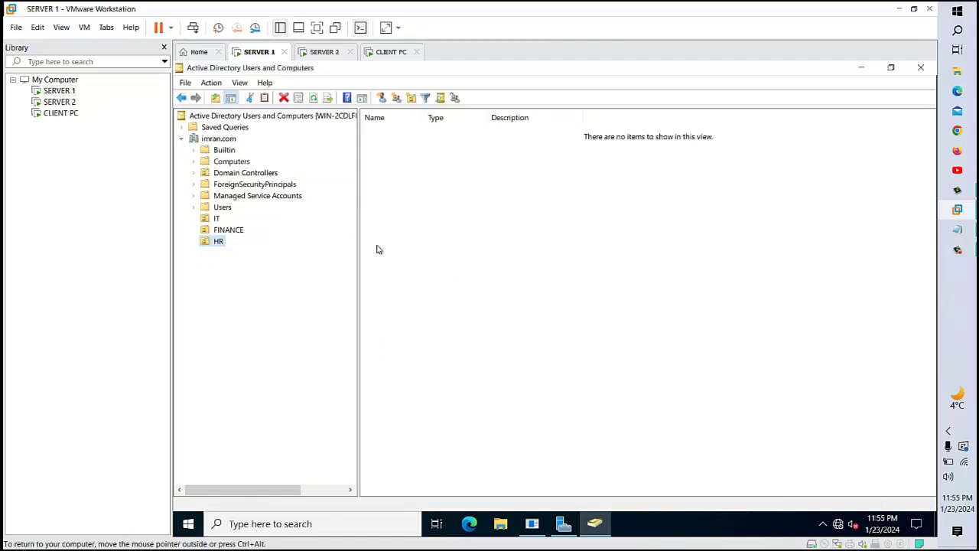
left_click(237, 82)
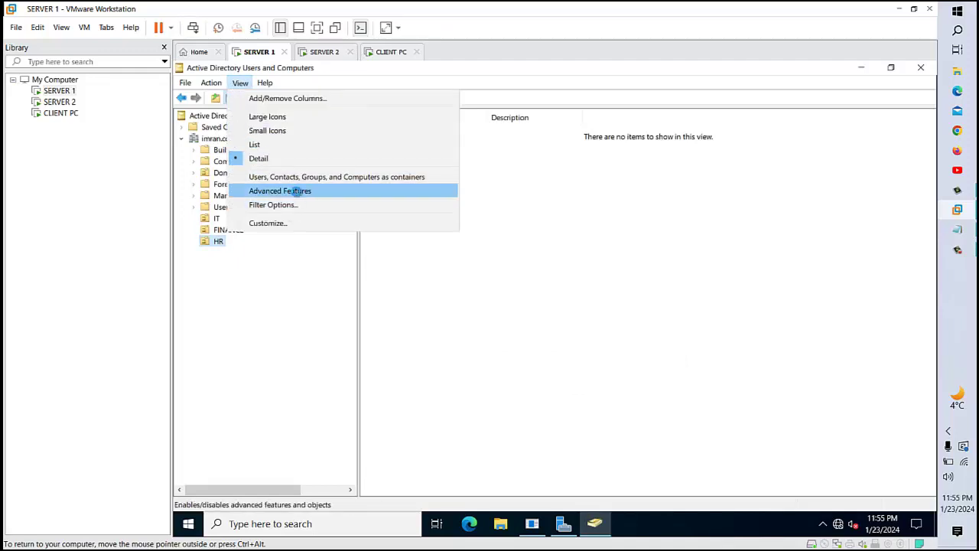
- Enable Advanced Features and clear HR's Protect object from accidental deletion option
left_click(297, 191)
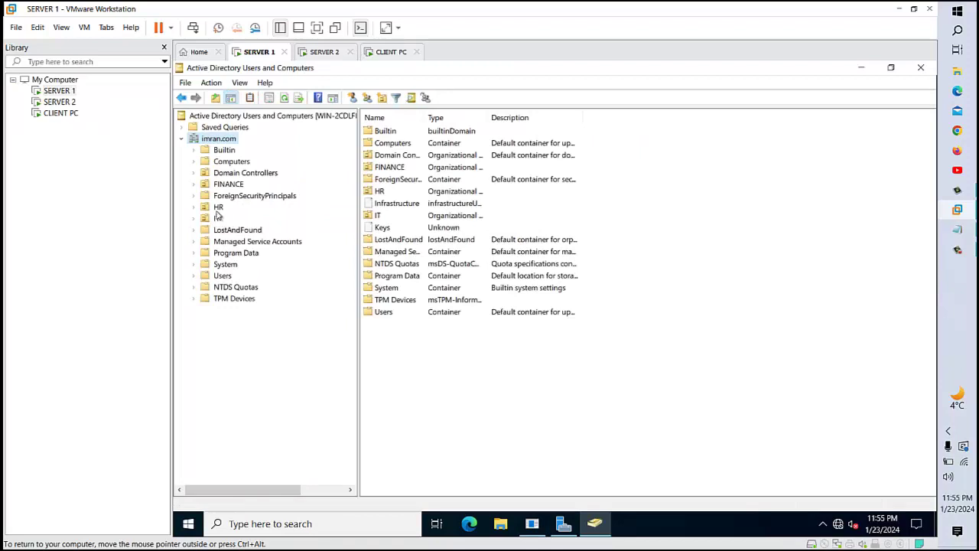
right_click(217, 209)
left_click(268, 346)
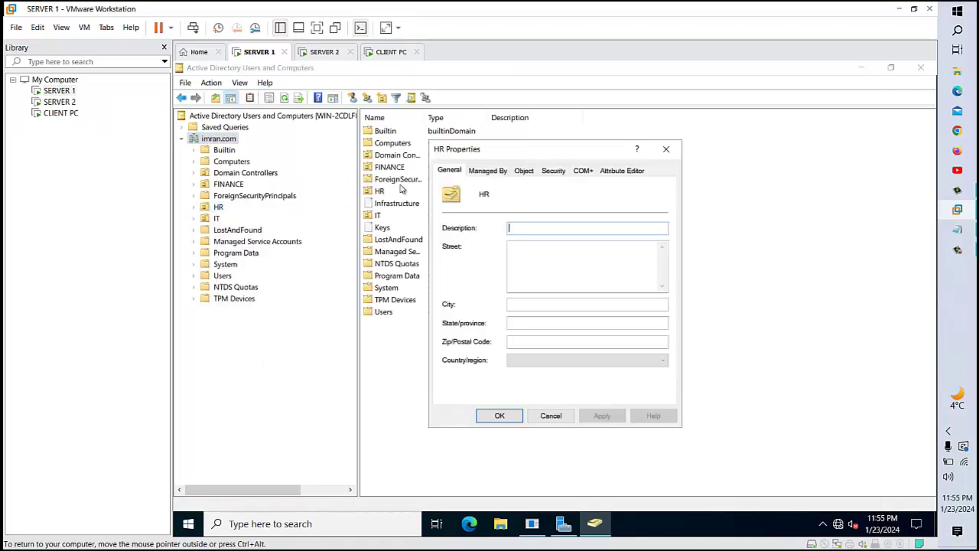
left_click(524, 171)
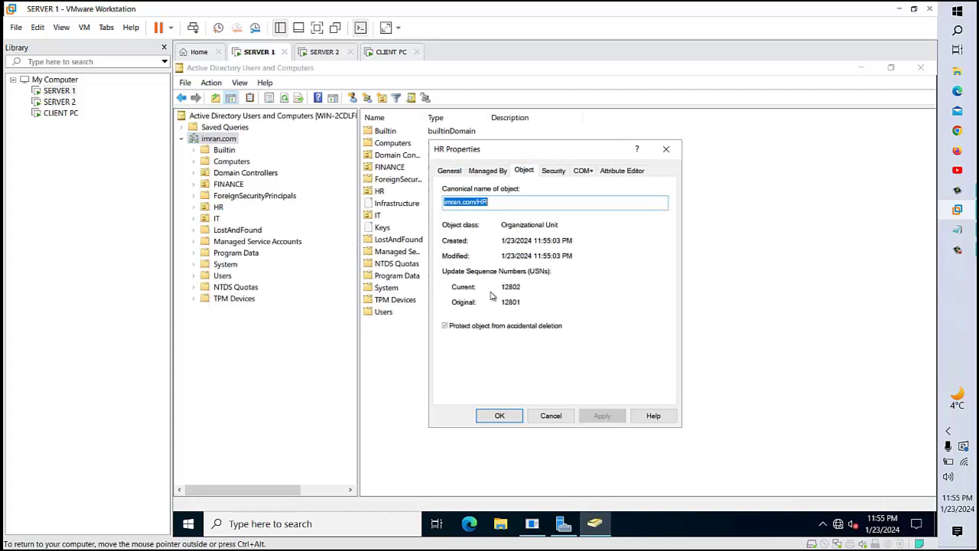
left_click(447, 328)
left_click(600, 417)
left_click(499, 415)
- Delete the HR organizational unit, confirming with Yes
right_click(215, 207)
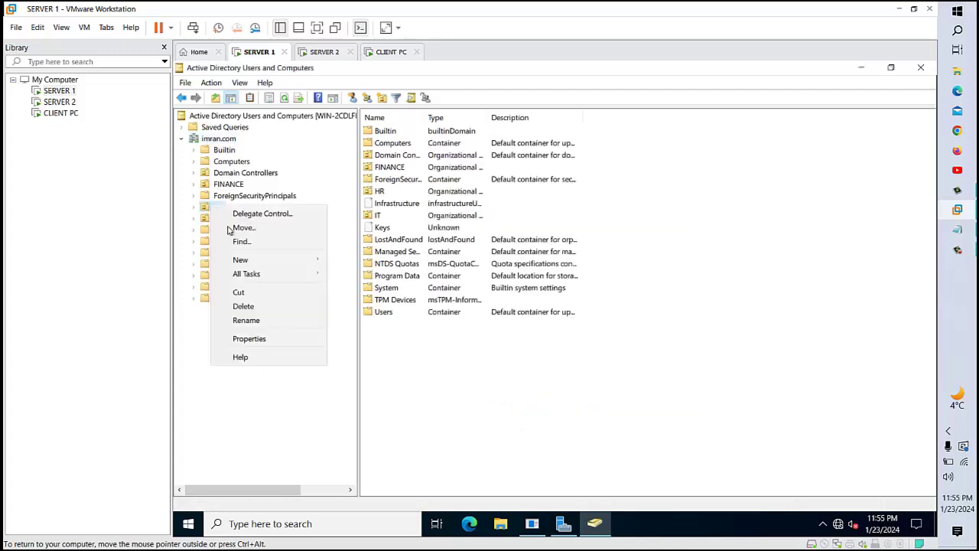
left_click(257, 304)
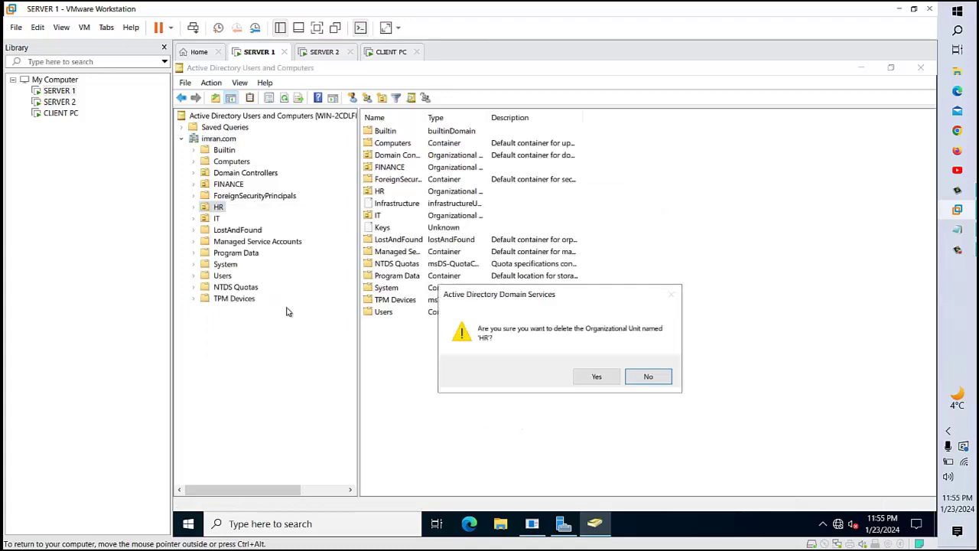
left_click(585, 377)
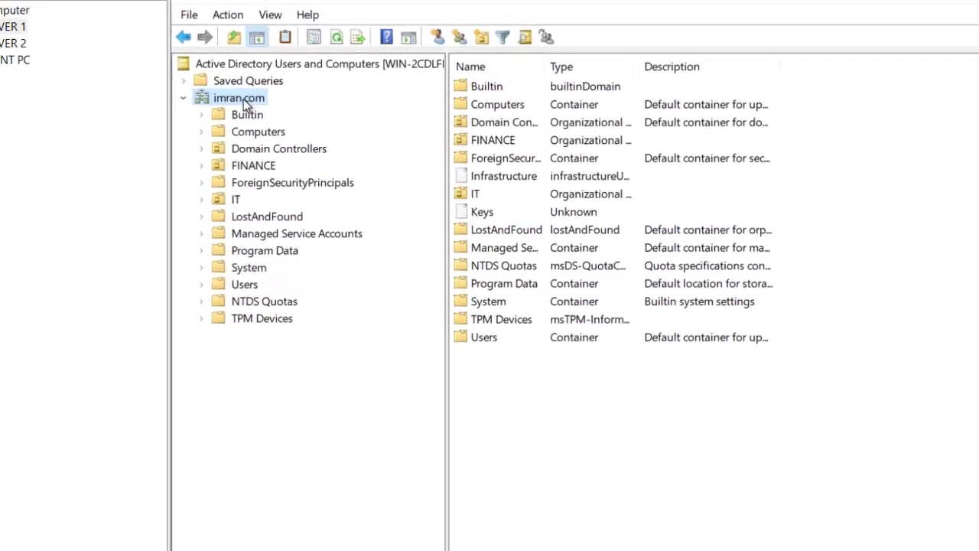
- Create a new organizational unit named HR under imran.com
right_click(233, 119)
mouse_move(316, 242)
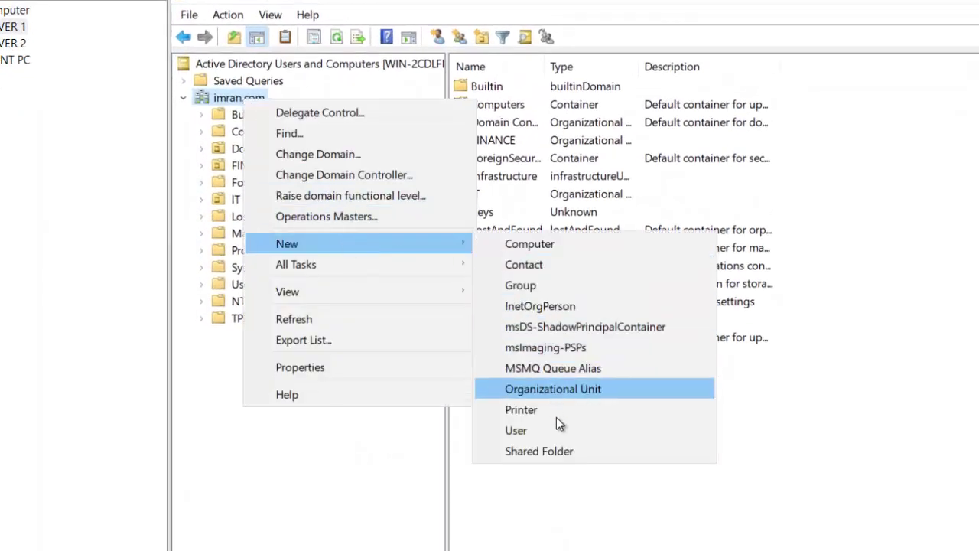
left_click(562, 388)
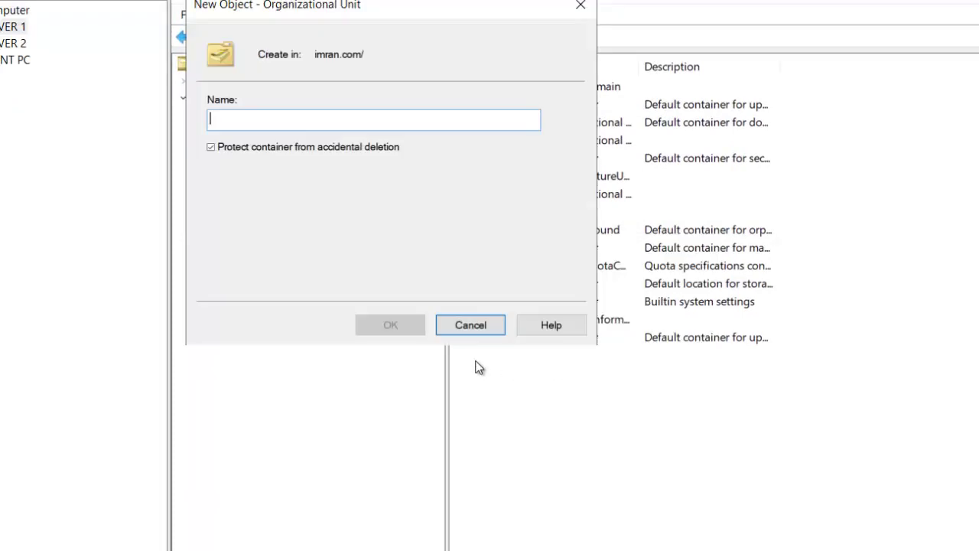
left_click(212, 148)
left_click(258, 119)
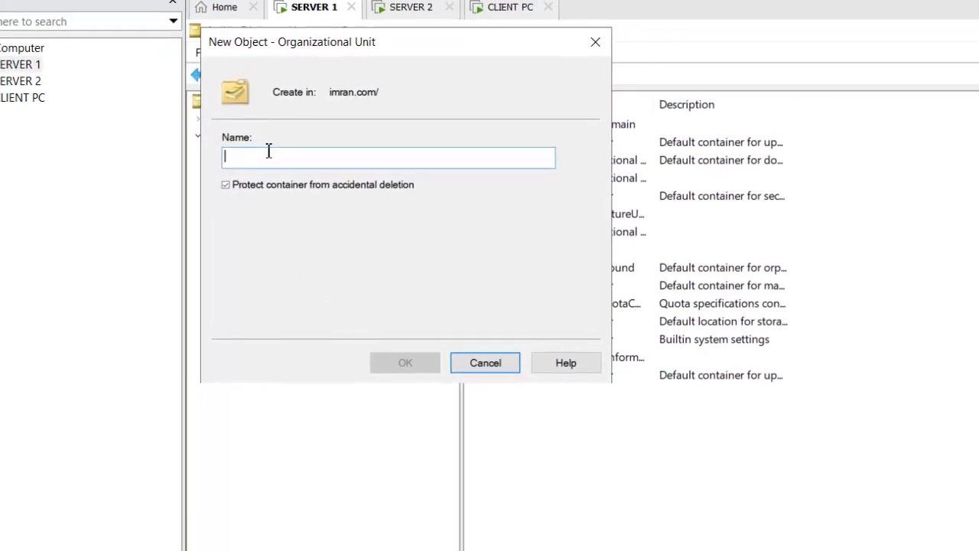
type("HR")
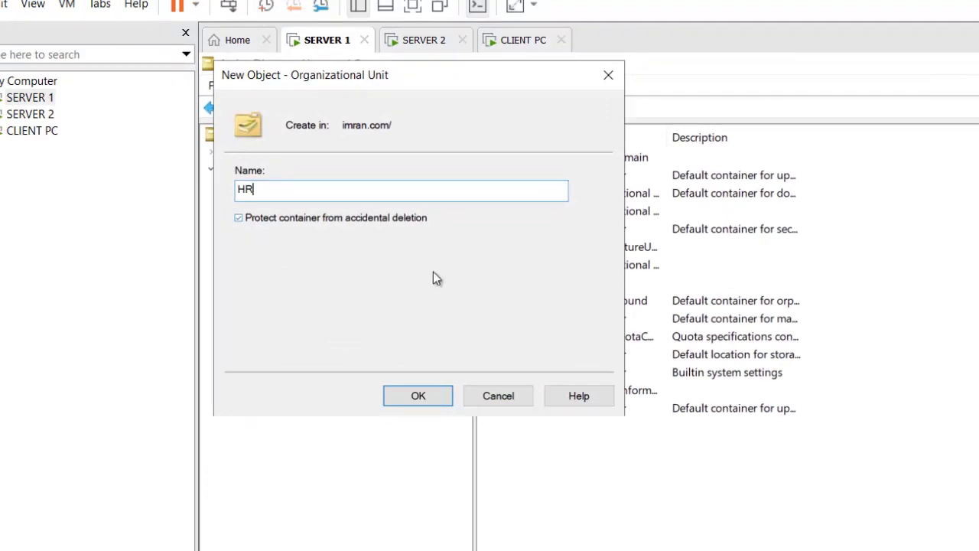
left_click(447, 397)
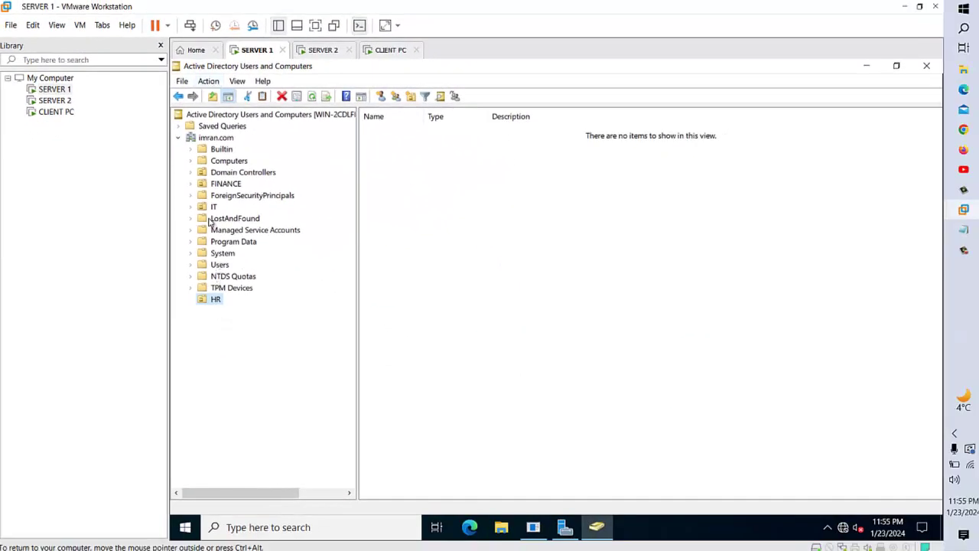
- Cancel an accidental drag of FINANCE into ForeignSecurityPrincipals and reselect the IT unit
left_click(213, 208)
left_click(211, 300)
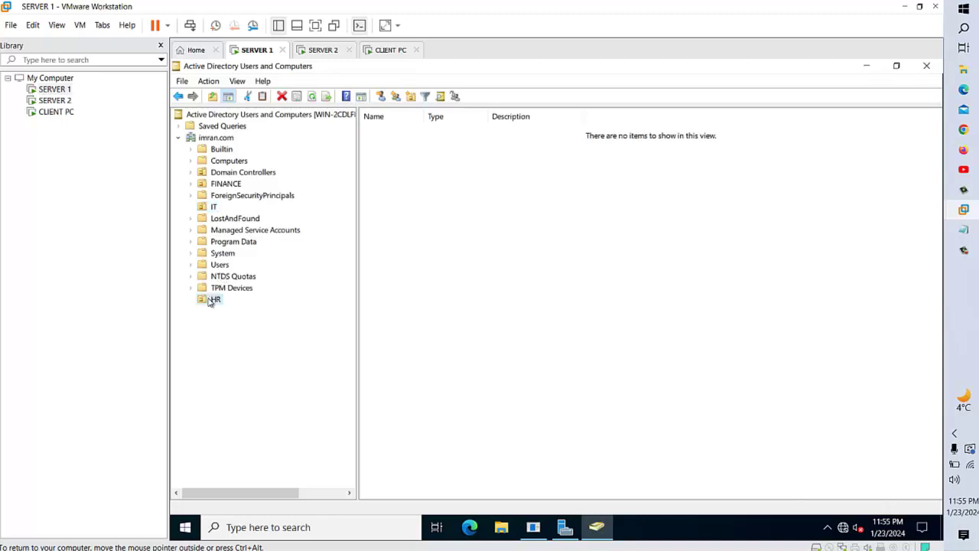
left_click(214, 184)
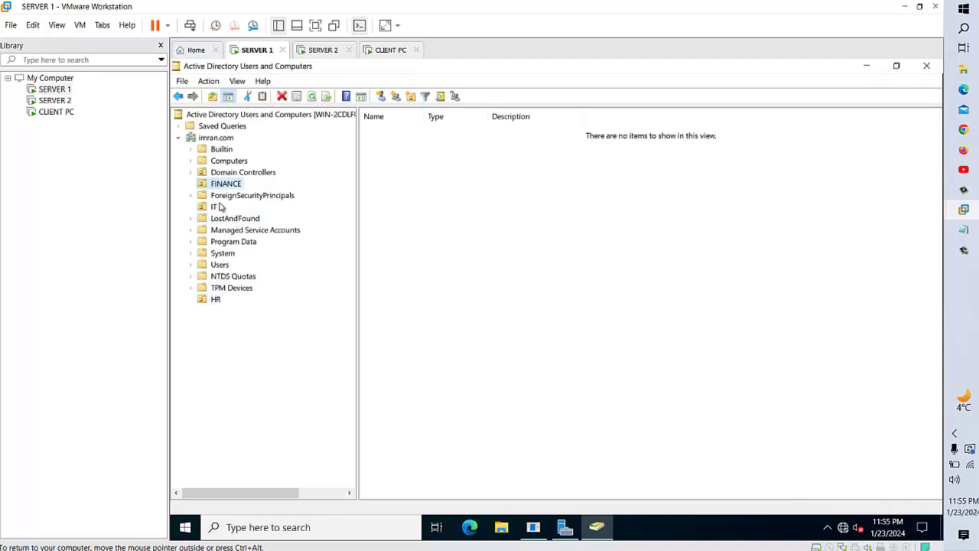
mouse_move(233, 186)
left_mouse_down()
mouse_move(221, 207)
mouse_move(229, 201)
left_mouse_up()
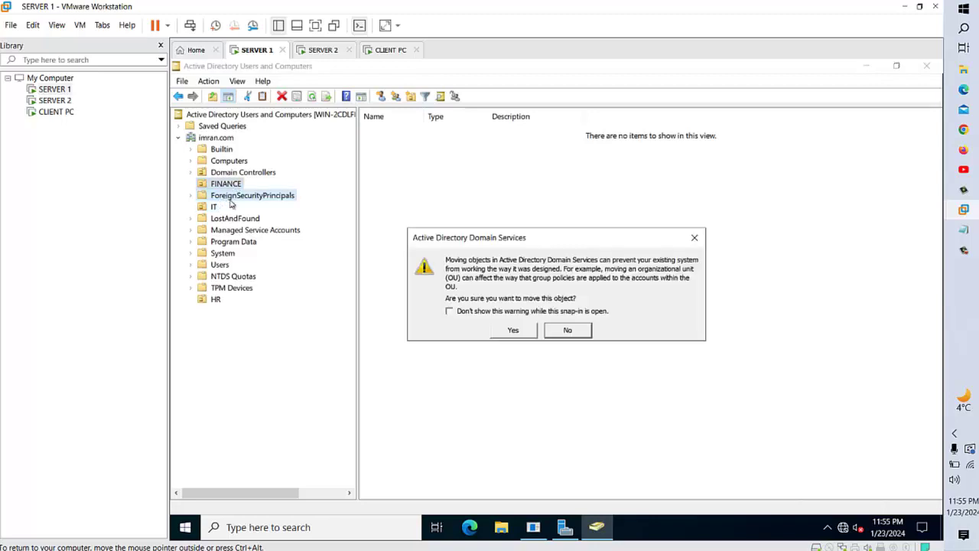
left_click(511, 330)
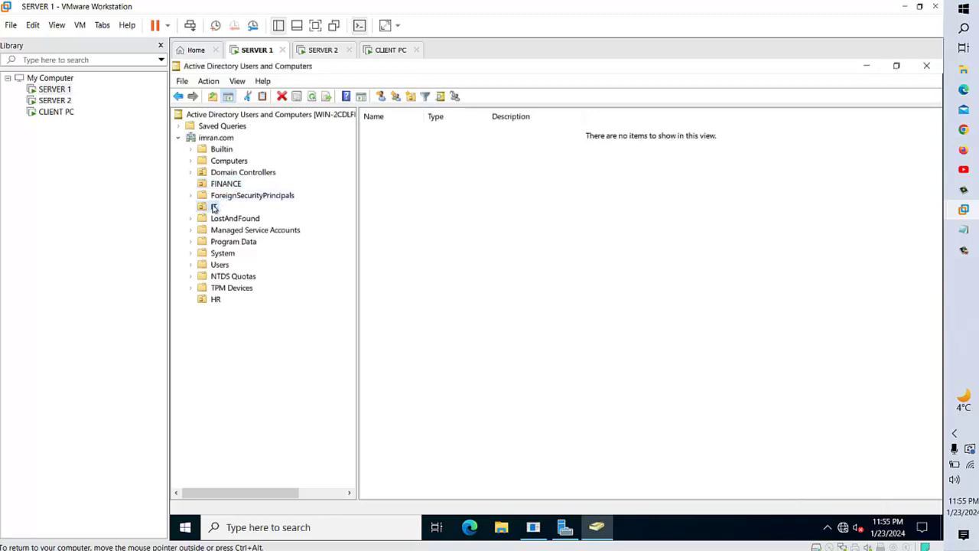
left_click(215, 207)
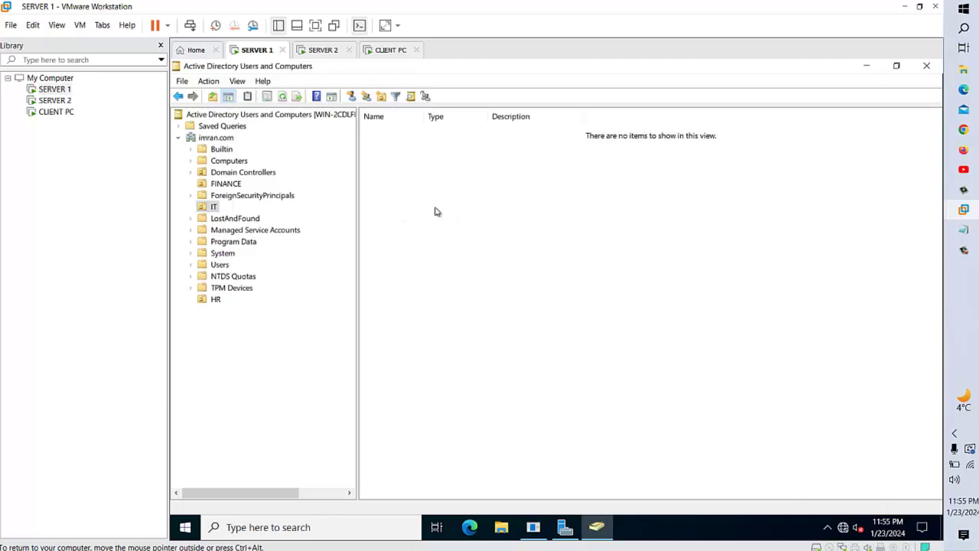
- Start a new user in the IT unit, entering its first and logon names
right_click(435, 210)
mouse_move(546, 264)
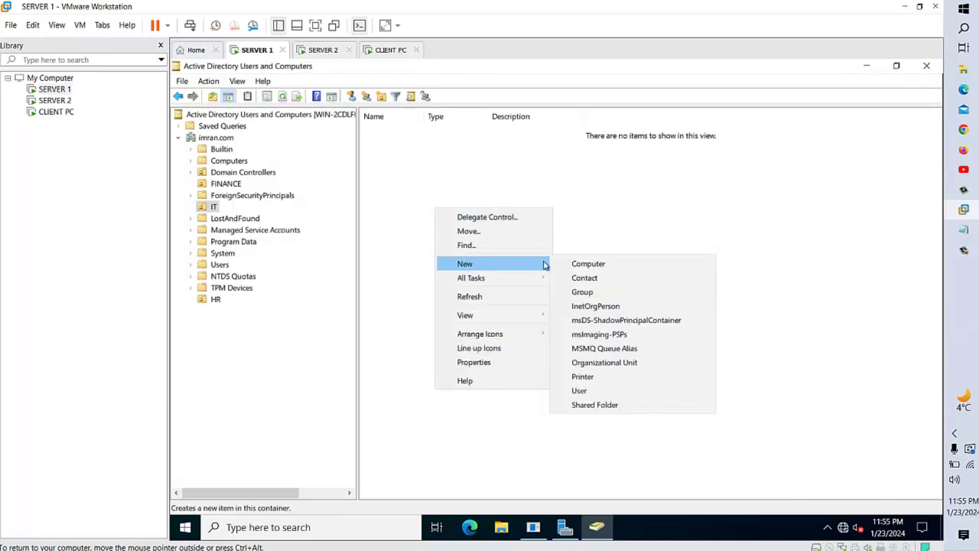
left_click(604, 391)
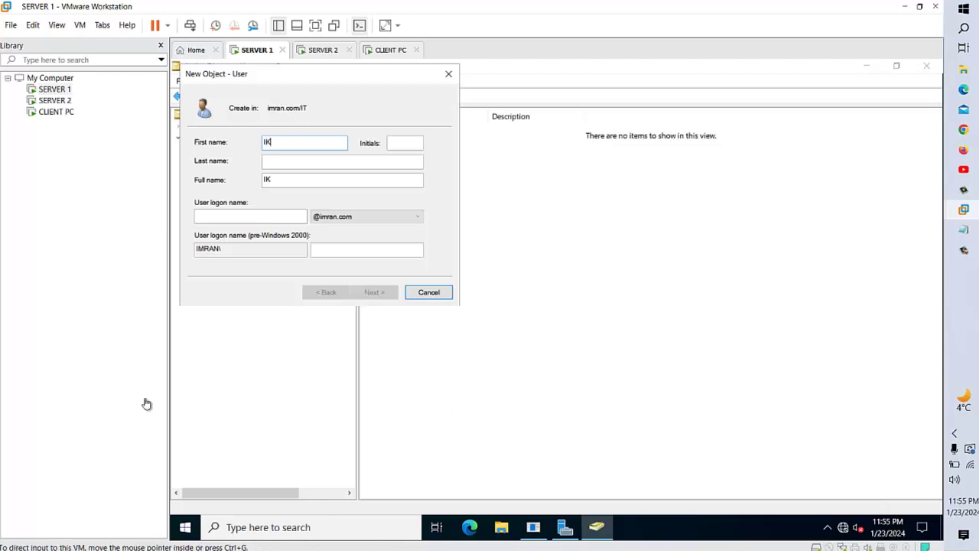
left_click(265, 215)
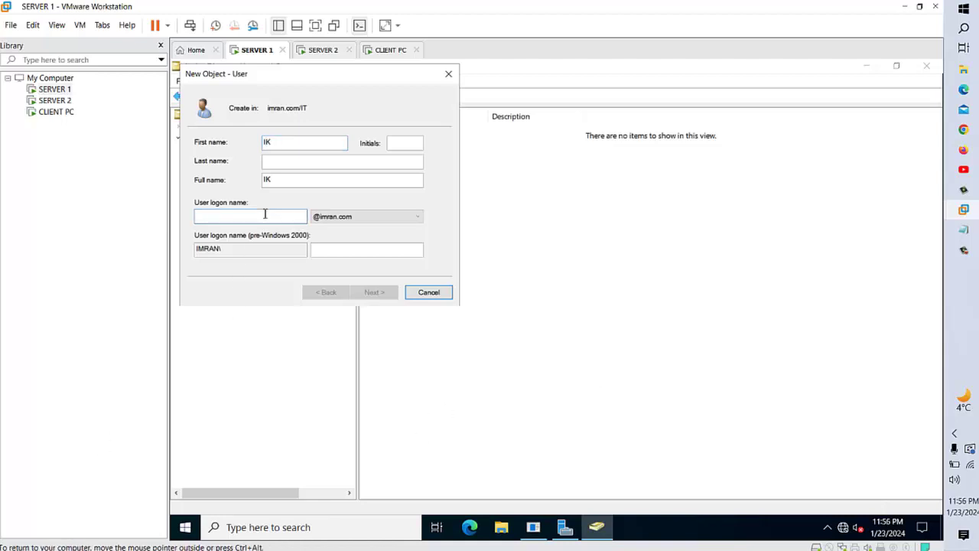
type("ik")
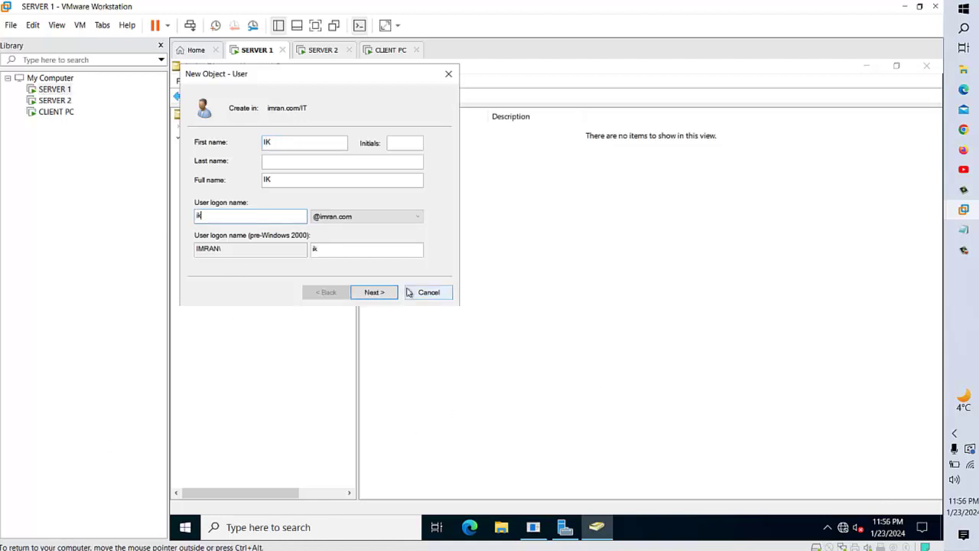
left_click(373, 291)
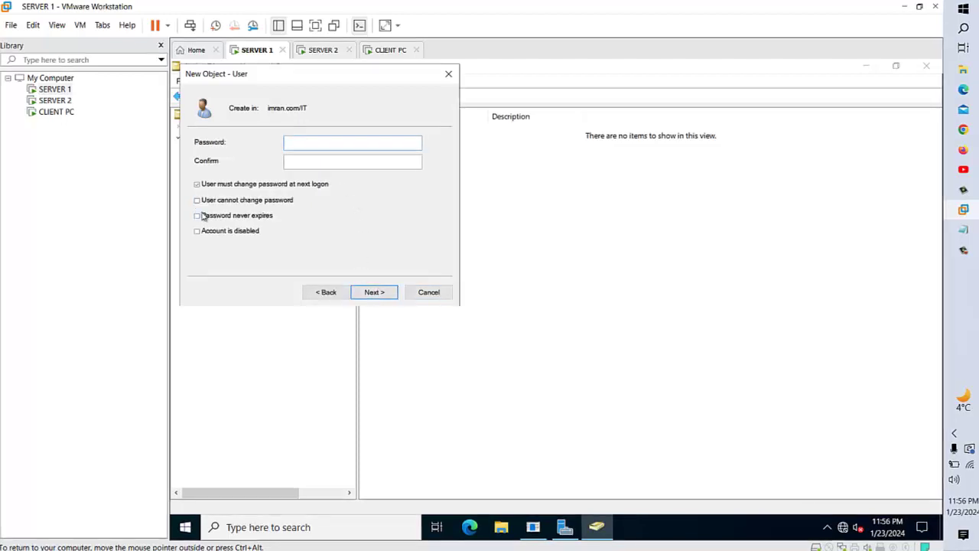
- Clear must-change, set cannot-change and never-expires, enter the password, and finish
left_click(197, 184)
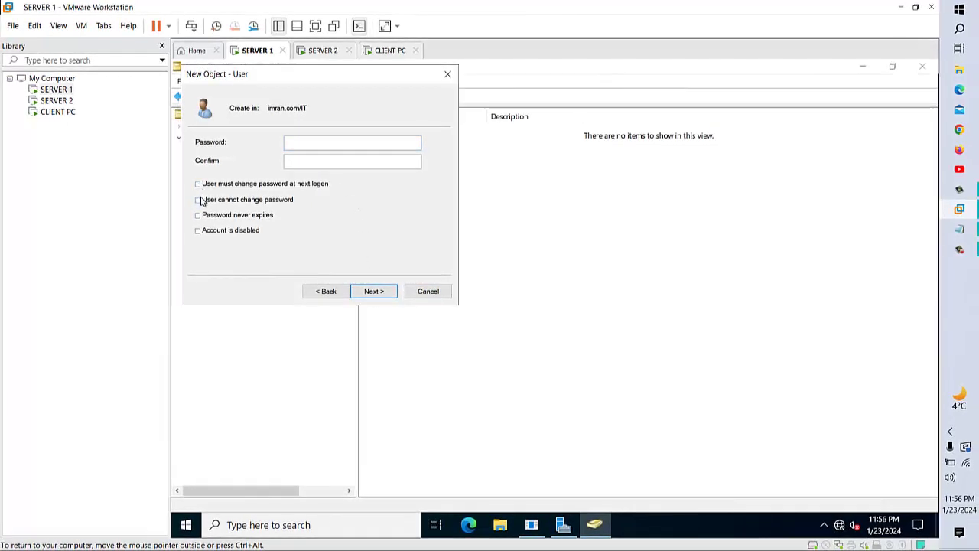
left_click(199, 200)
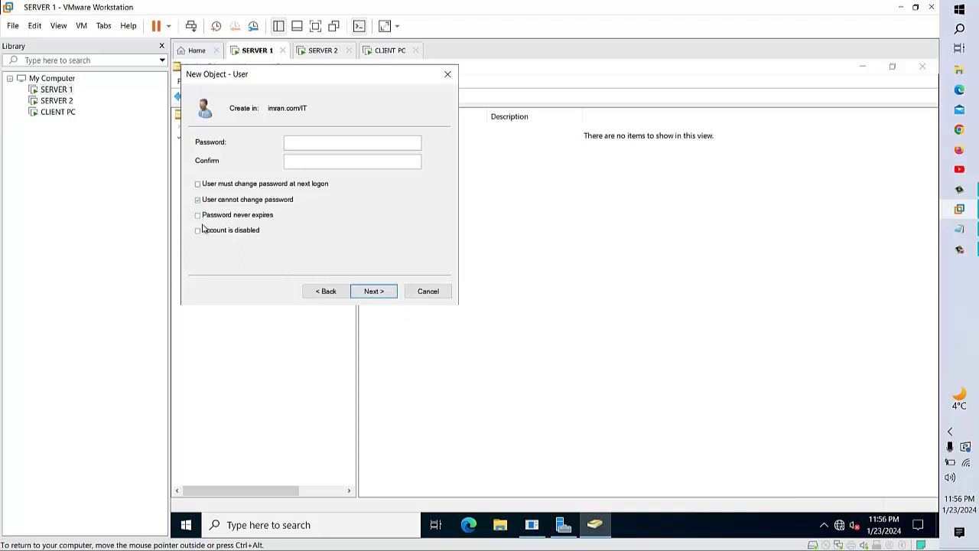
left_click(198, 216)
left_click(339, 144)
key("Tab")
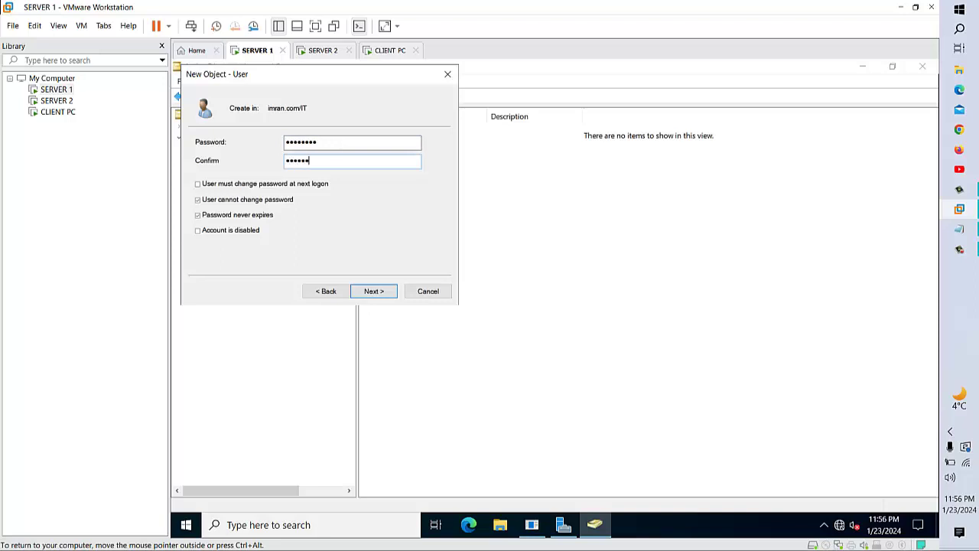
left_click(374, 292)
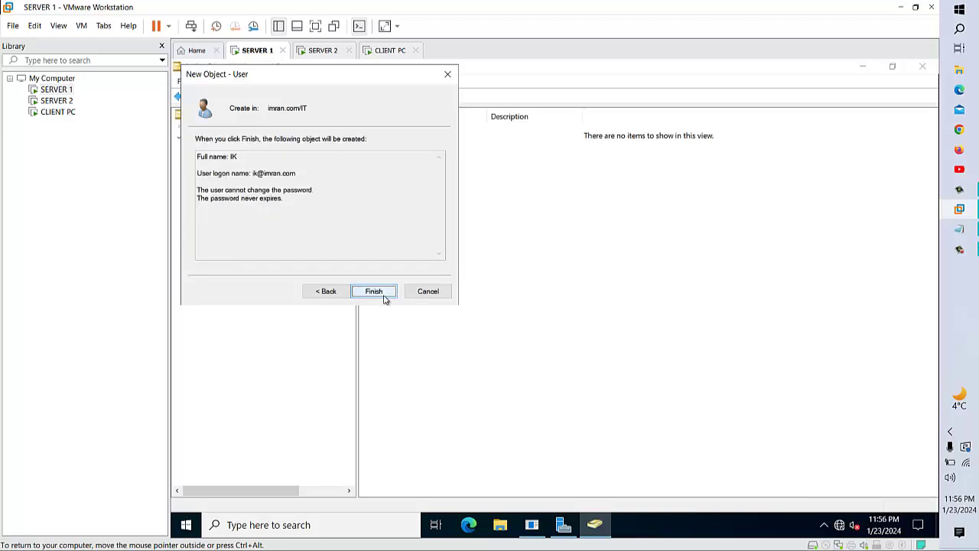
left_click(395, 290)
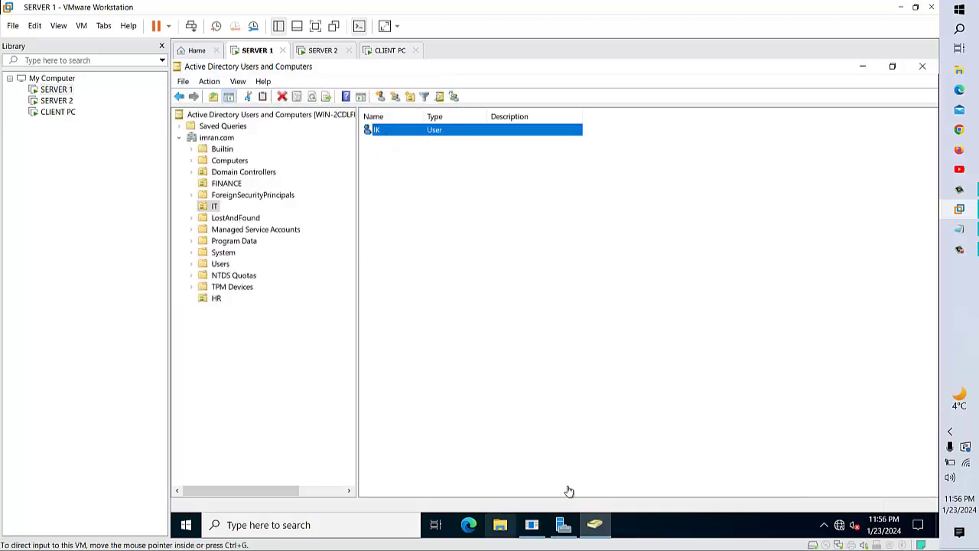
- Switch to the client PC, dismiss the lock screen, and clear a mistyped password
left_click(390, 49)
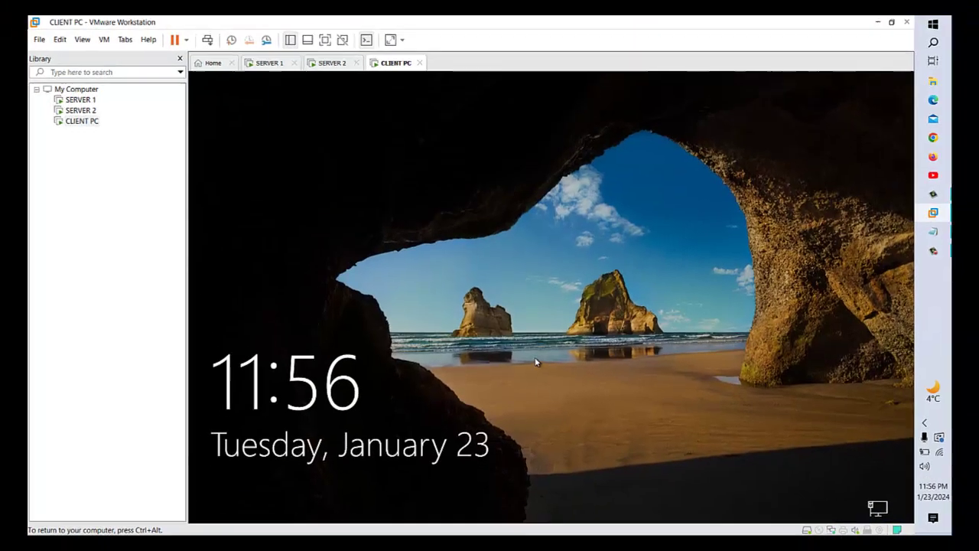
left_click(536, 362)
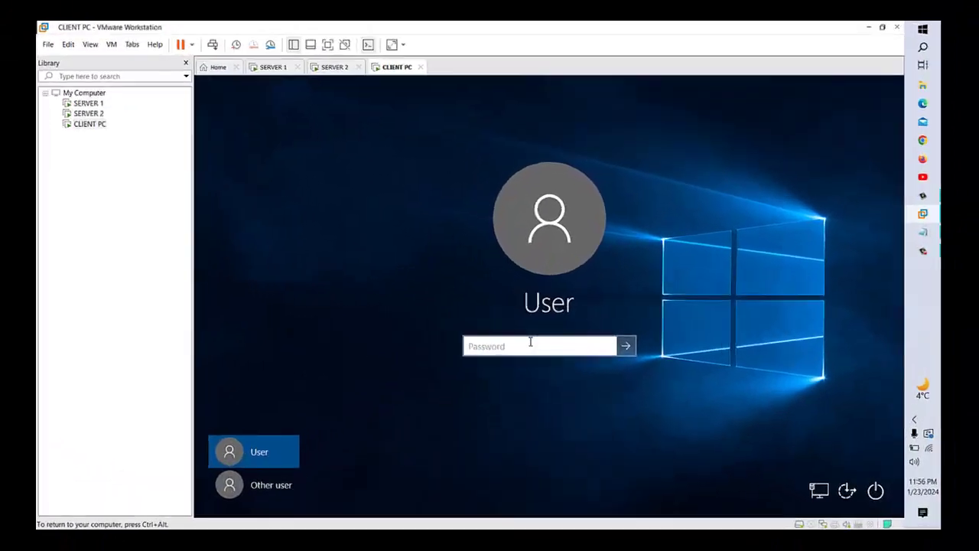
key("Caps_Lock")
type("•••••")
key("Caps_Lock")
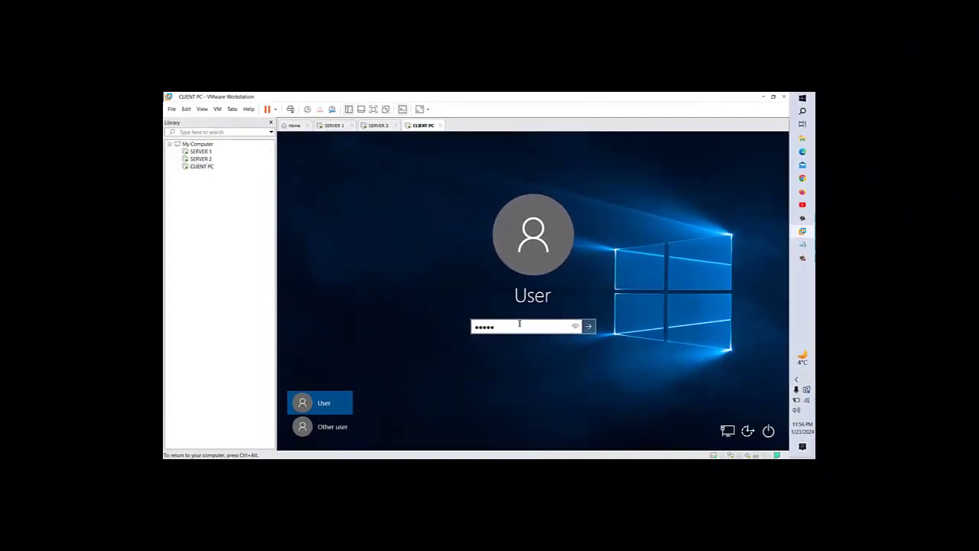
key("BackSpace")
key("BackSpace")
key("BackSpace")
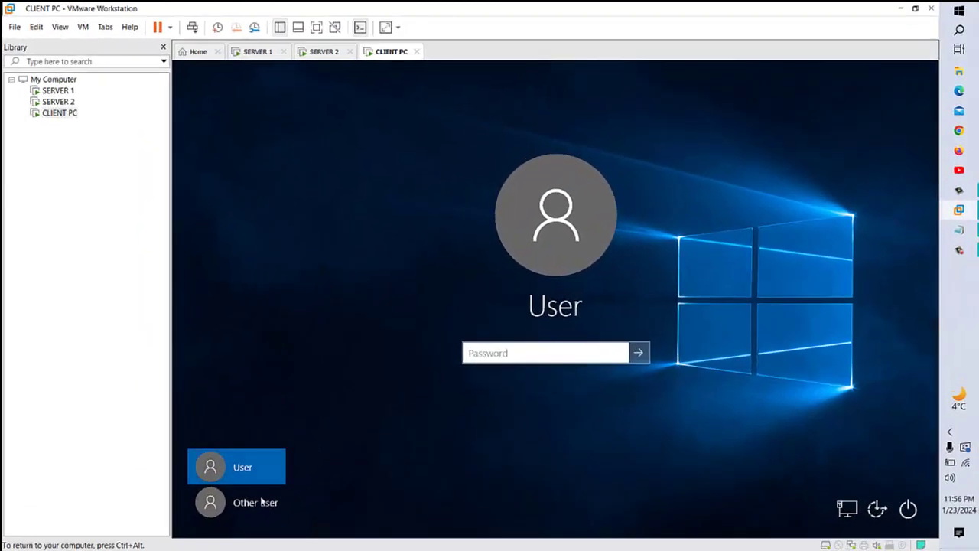
- Sign in as Other user with the IMRAN domain user name and its password
left_click(338, 427)
type("IMRAN\\")
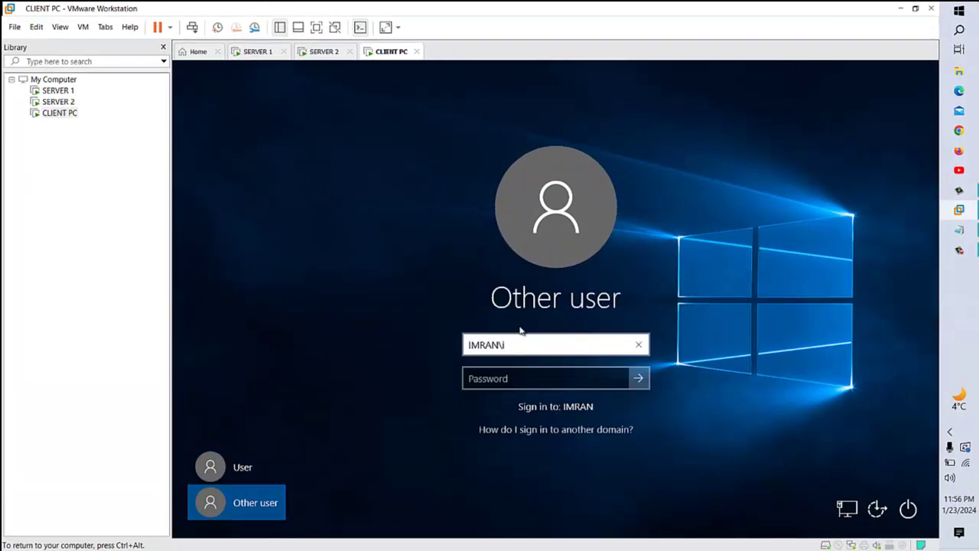
type("k")
left_click(511, 377)
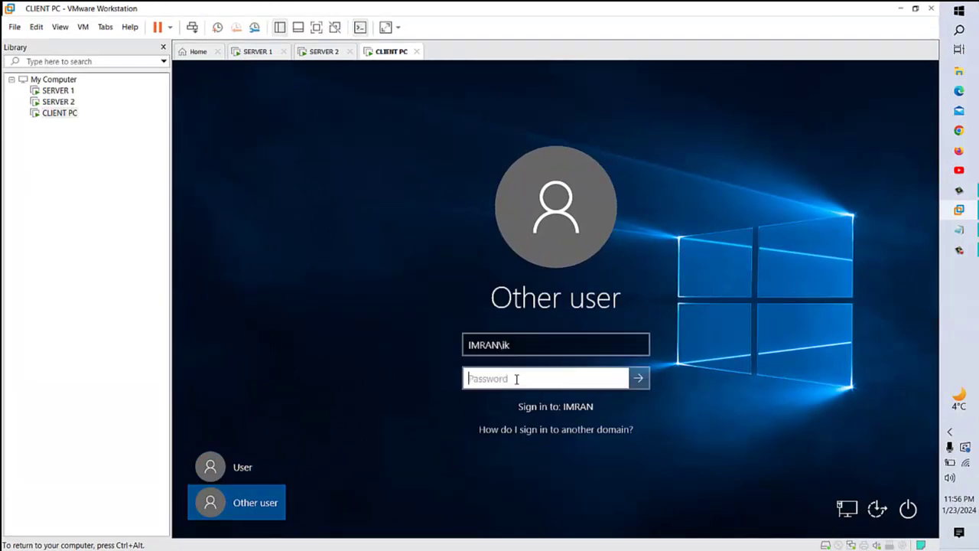
type("*********")
key("Return")
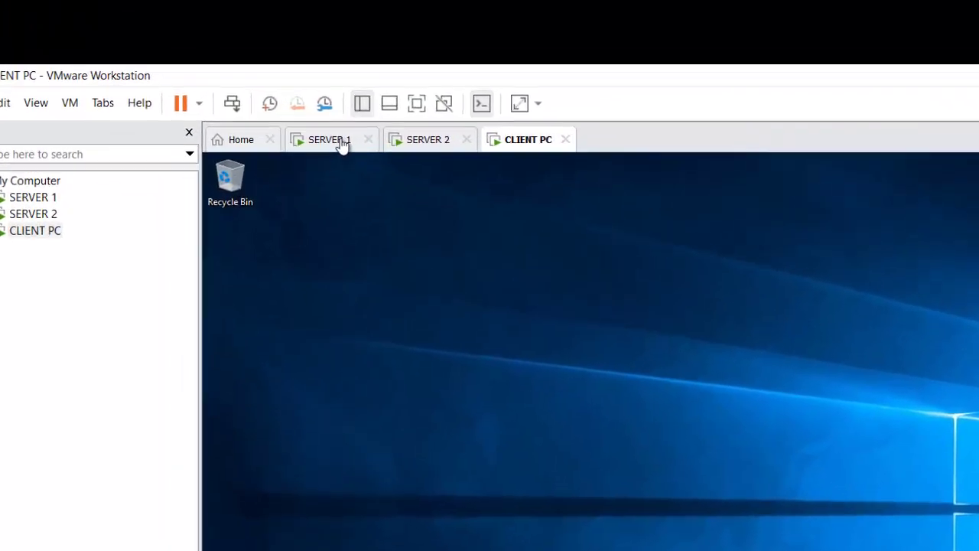
- Switch back to SERVER 1 to see the new user in the IT unit
left_click(340, 143)
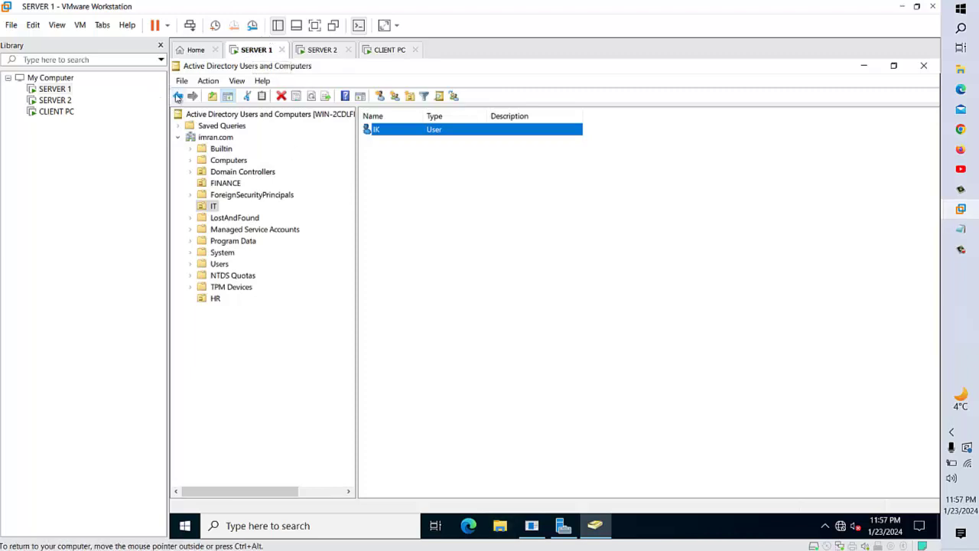
- Go back to the empty HR unit view in Active Directory Users and Computers
left_click(178, 95)
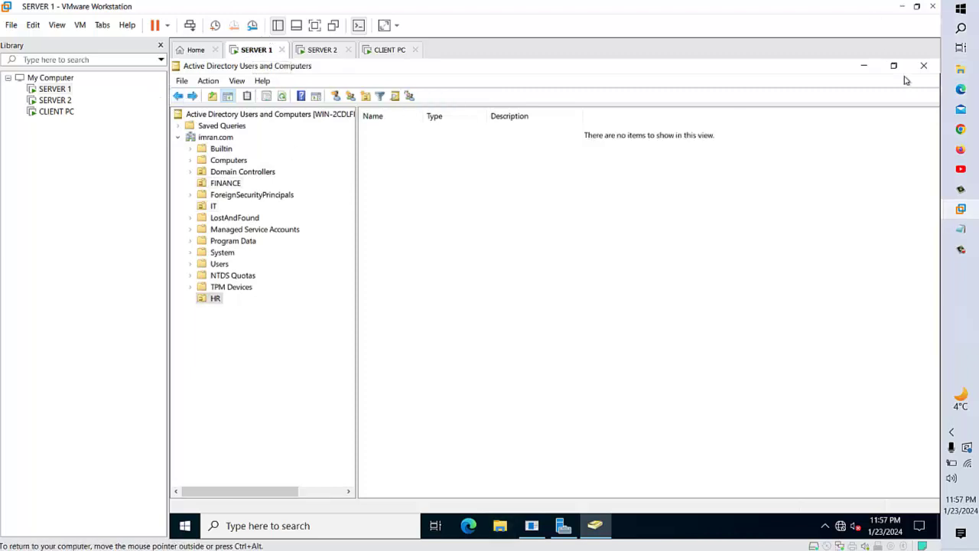